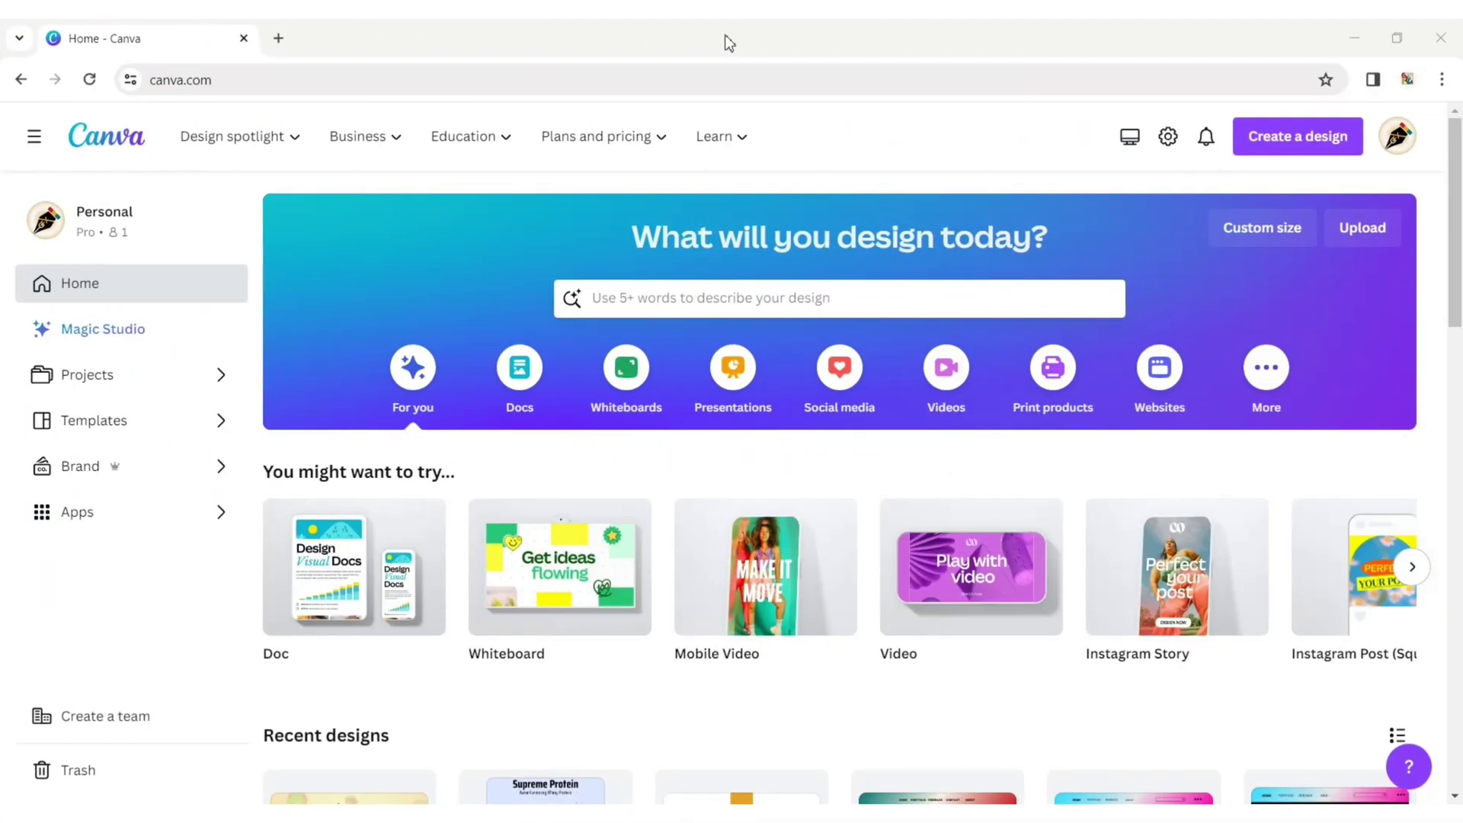
Find the Video design type by searching for "Video" and create a blank 16:9 video.
{"action": "left_click", "coordinate": [614, 301]}
{"action": "type", "text": "Video"}
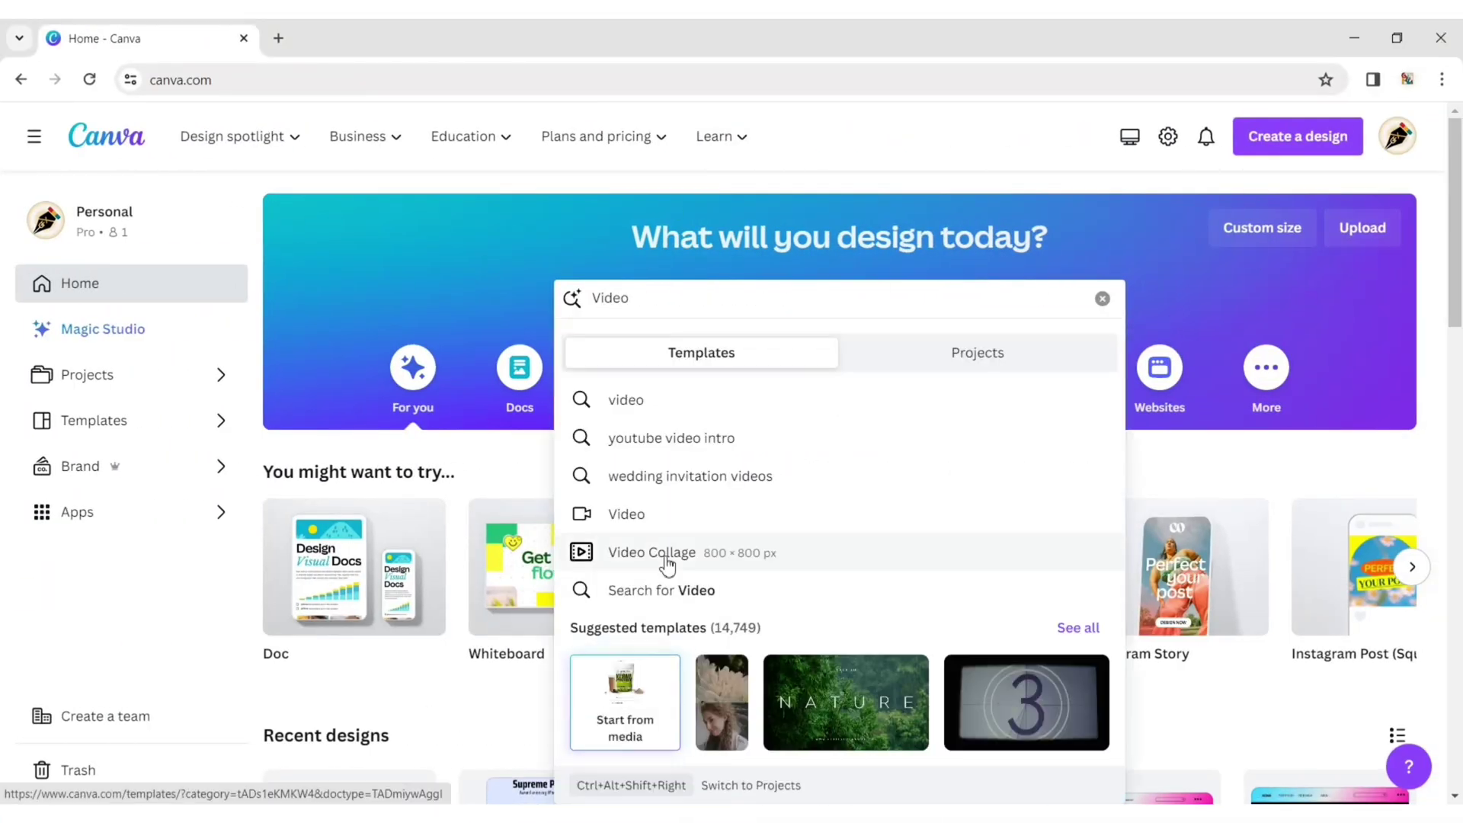
{"action": "left_click", "coordinate": [707, 525]}
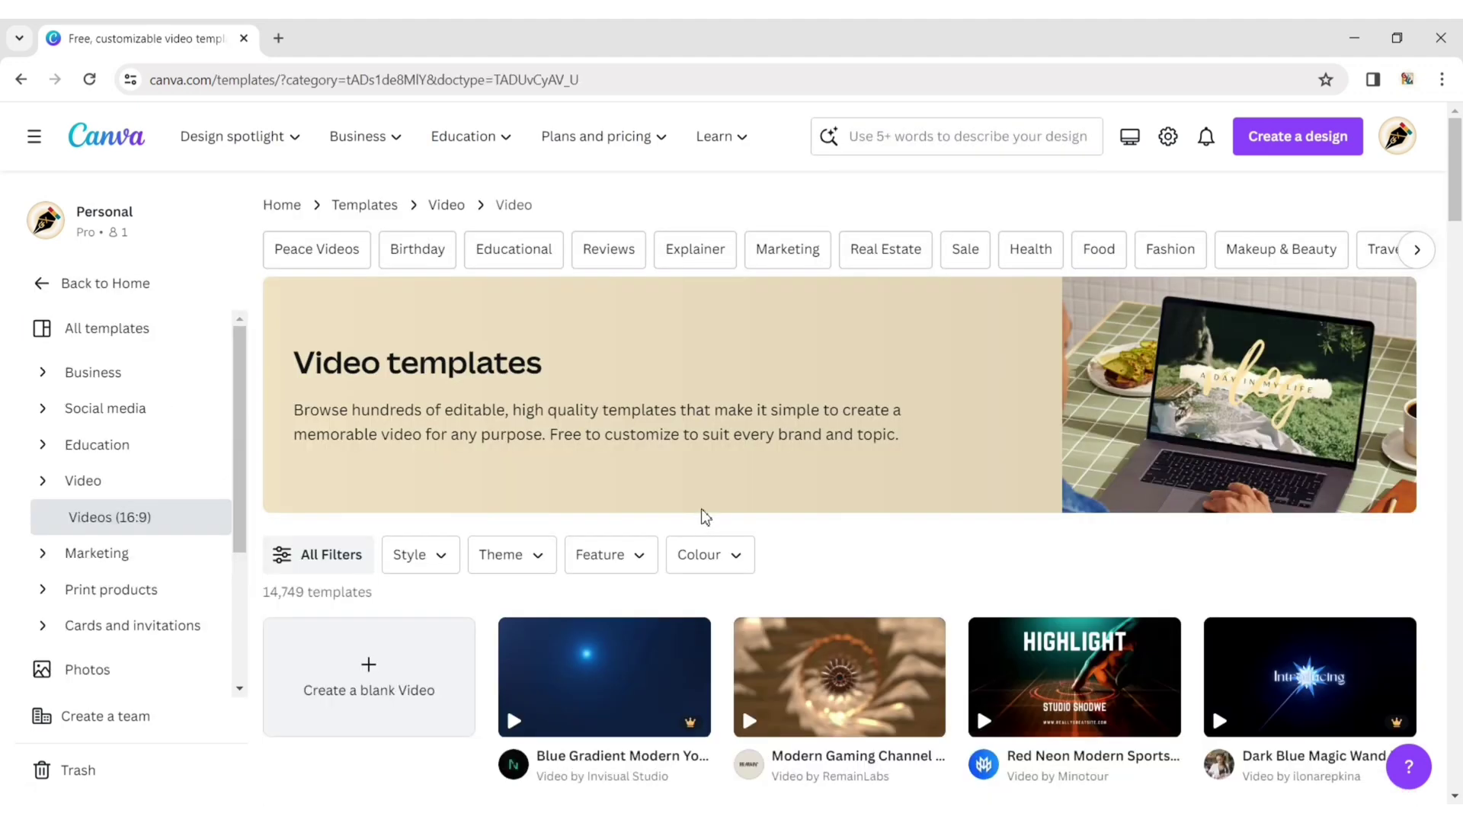
{"action": "left_click", "coordinate": [389, 661]}
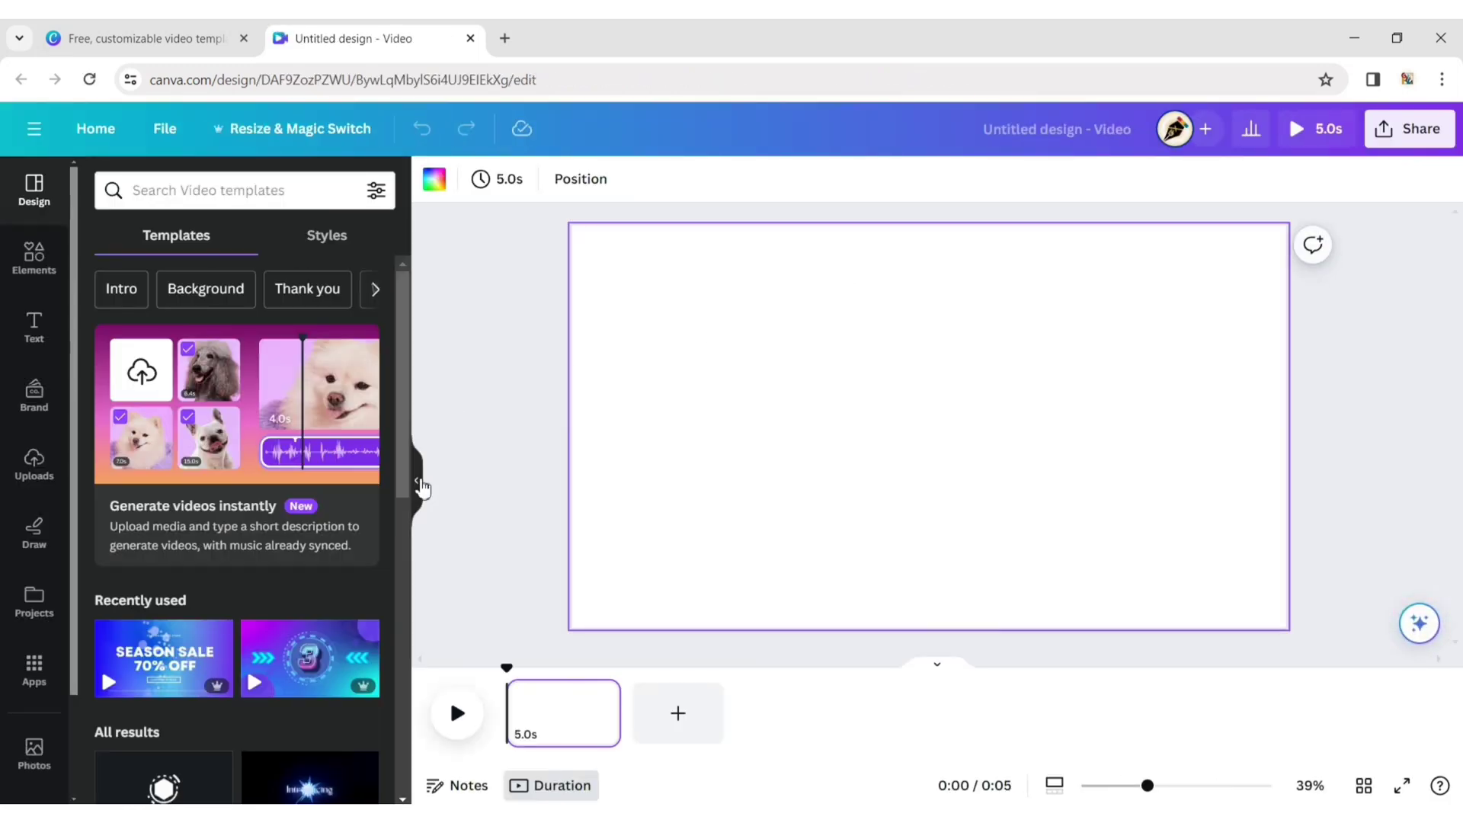
Name the untitled video design "Swipe Motion".
{"action": "left_click", "coordinate": [419, 485]}
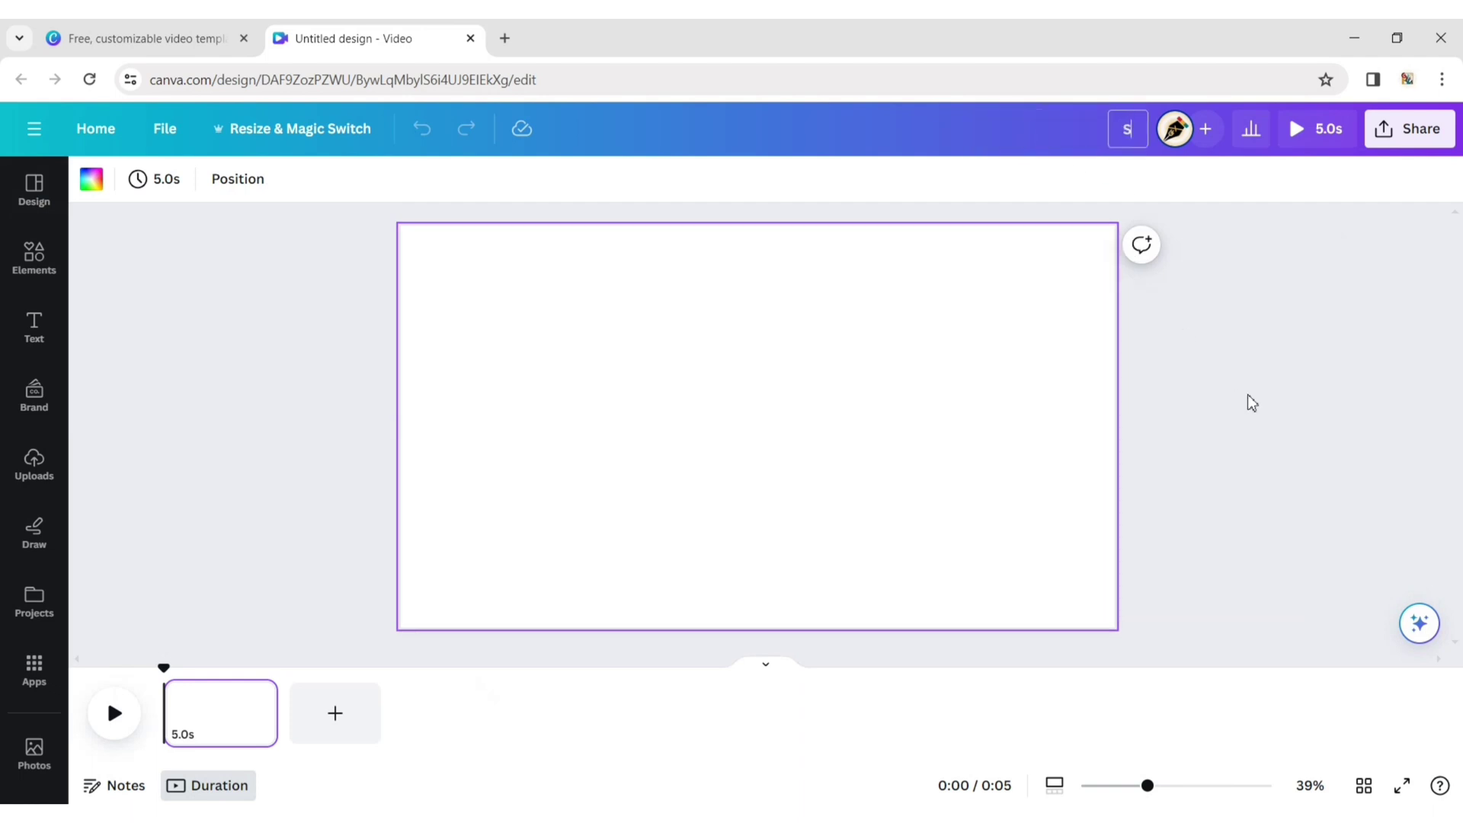
{"action": "type", "text": "n"}
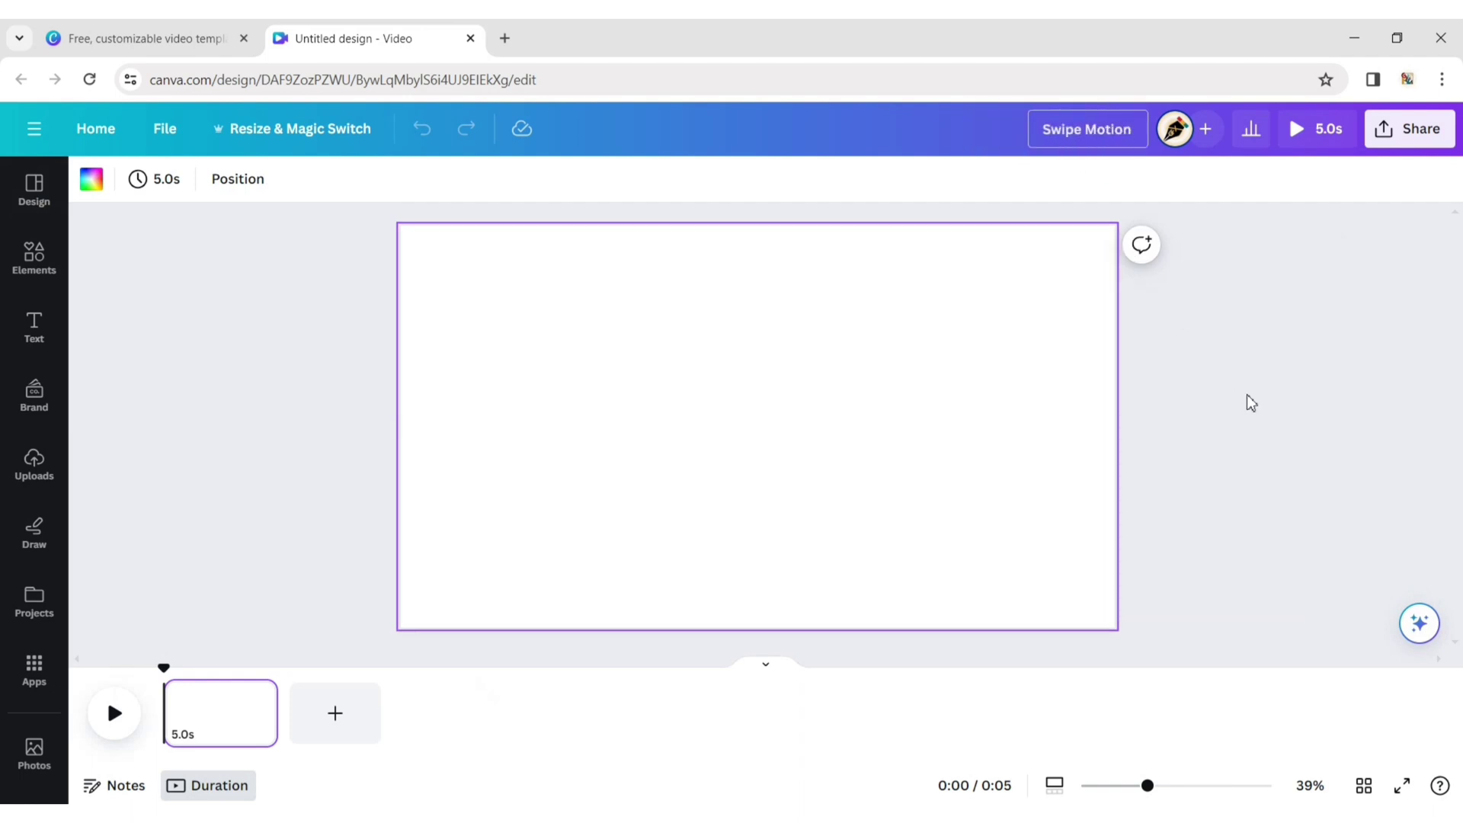
{"action": "left_click", "coordinate": [1250, 396]}
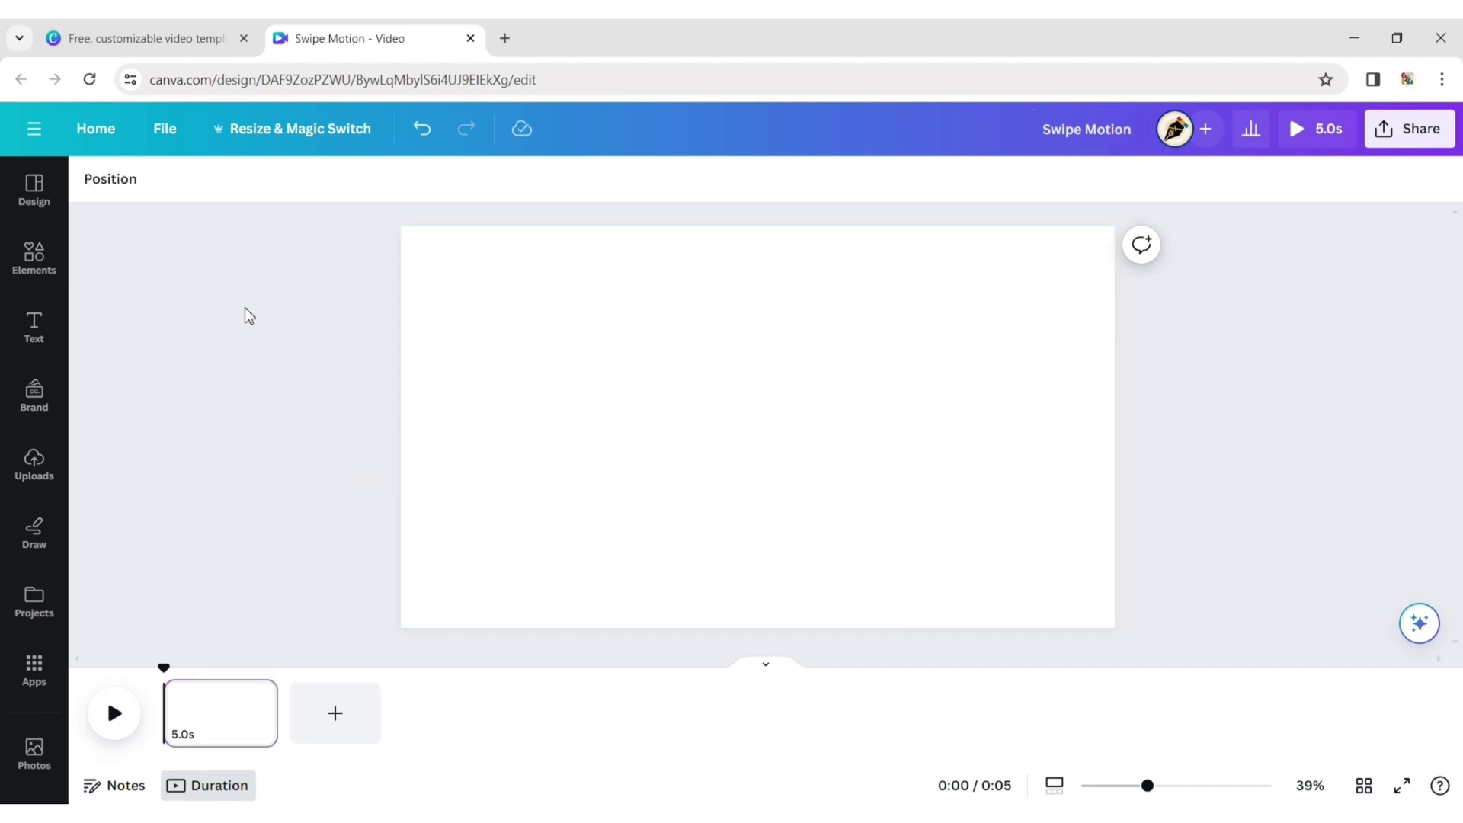
Search the photos for strawberry and add the cut-out of a single whole strawberry with a long stem to the page.
{"action": "left_click", "coordinate": [38, 755]}
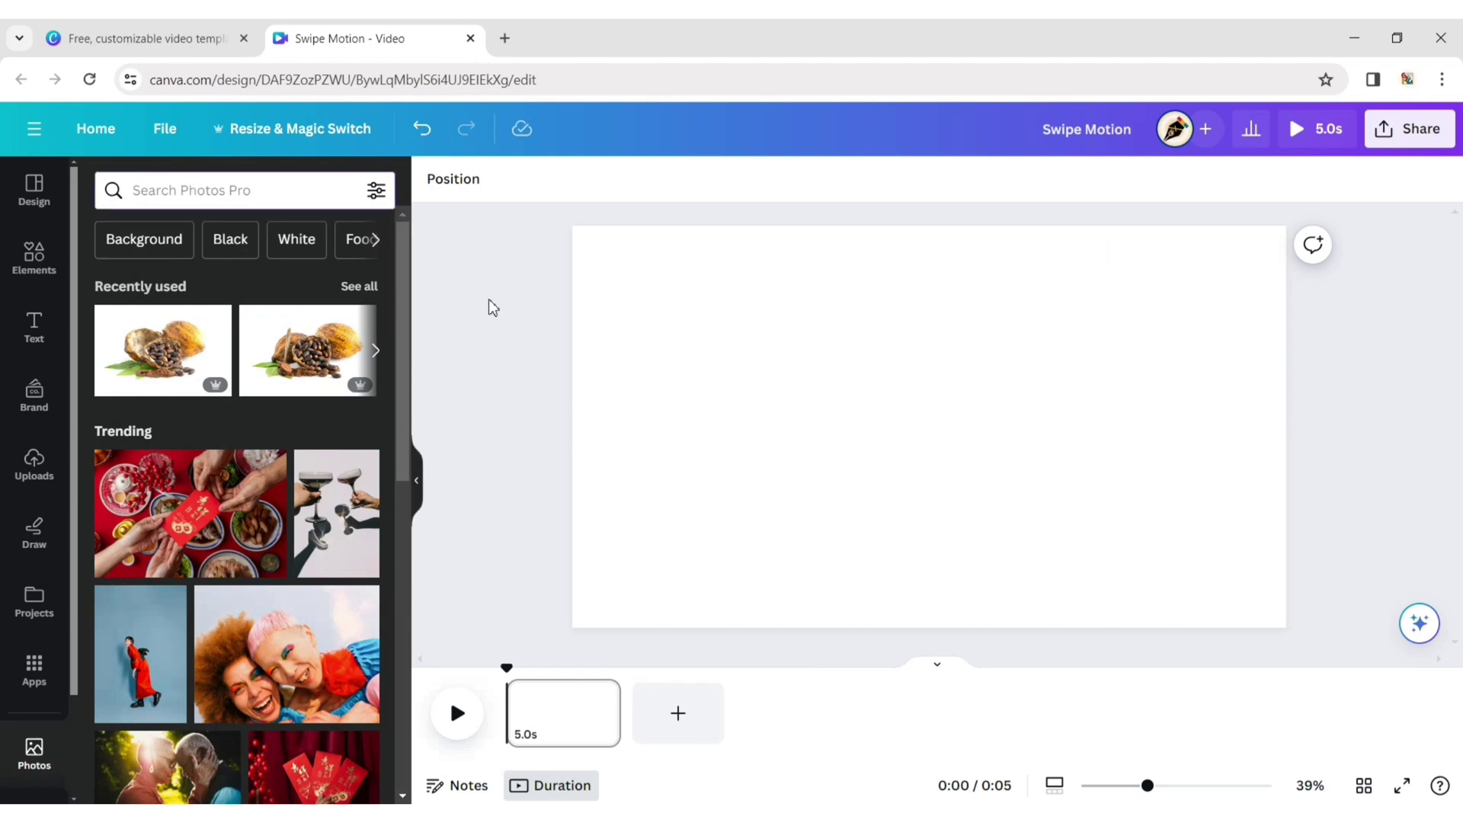
{"action": "type", "text": "strawberry"}
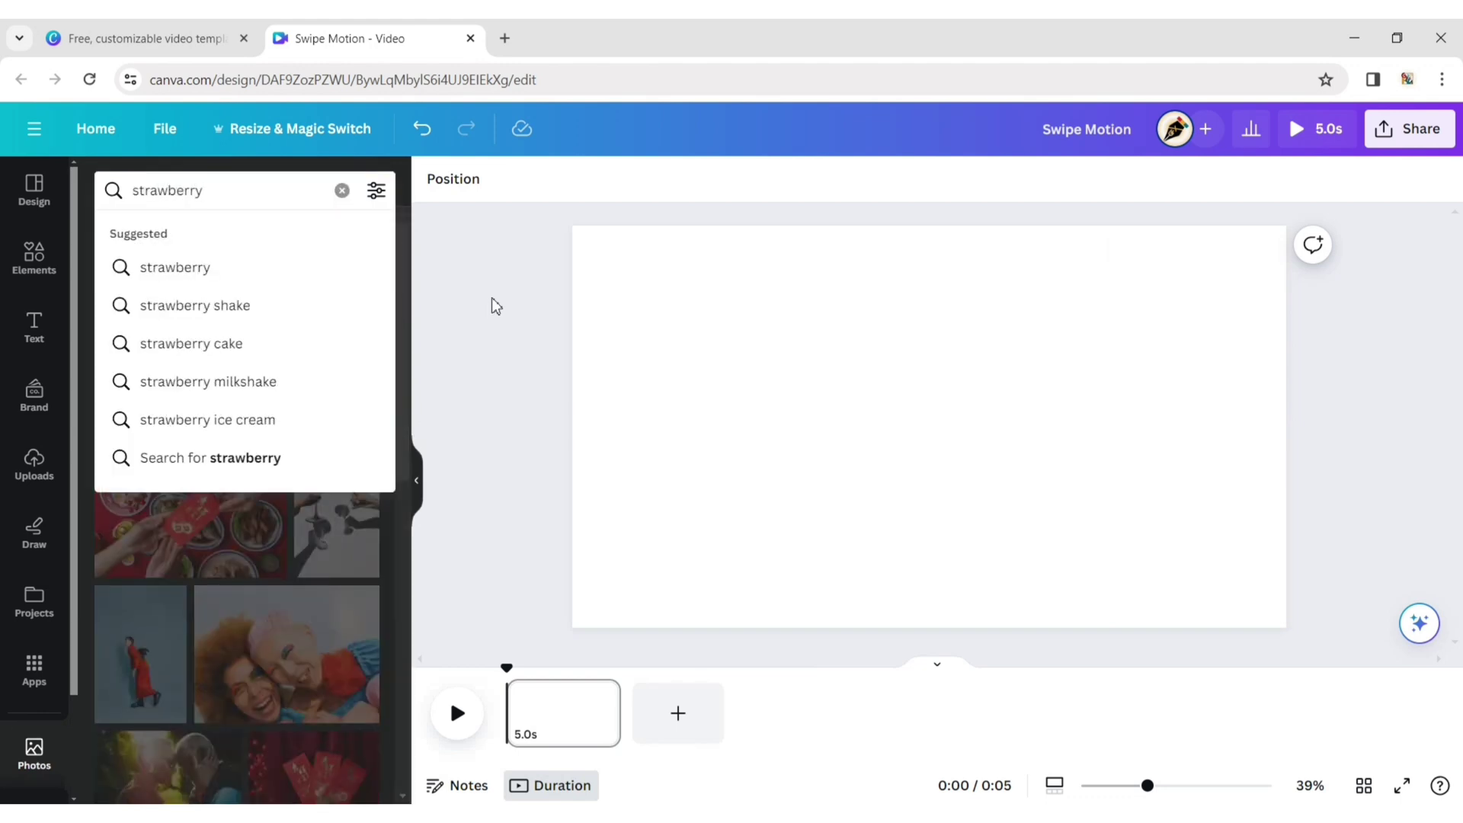
{"action": "key", "text": "Return"}
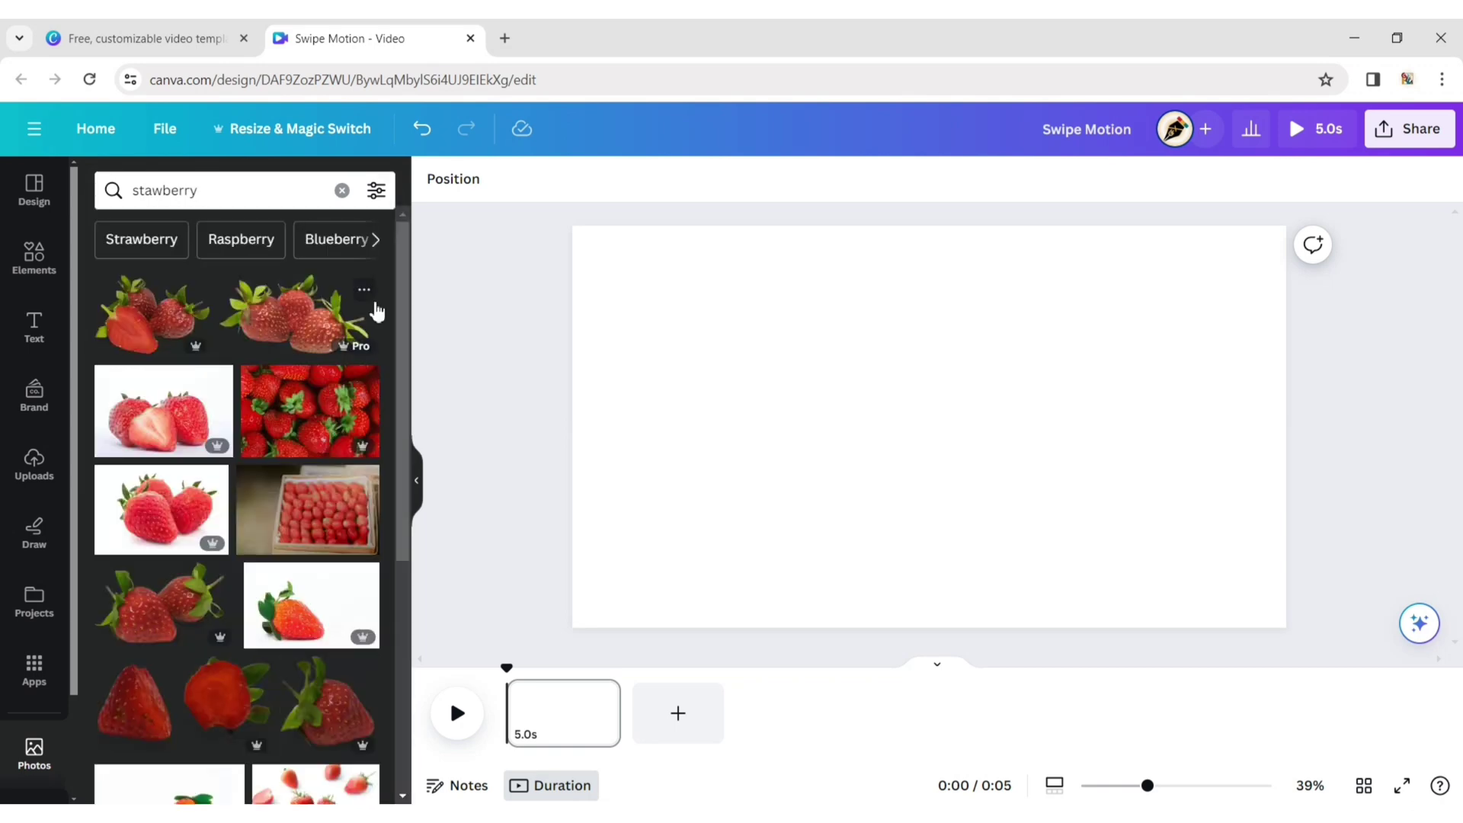
{"action": "scroll", "coordinate": [276, 418], "scroll_direction": "down", "scroll_amount": 3}
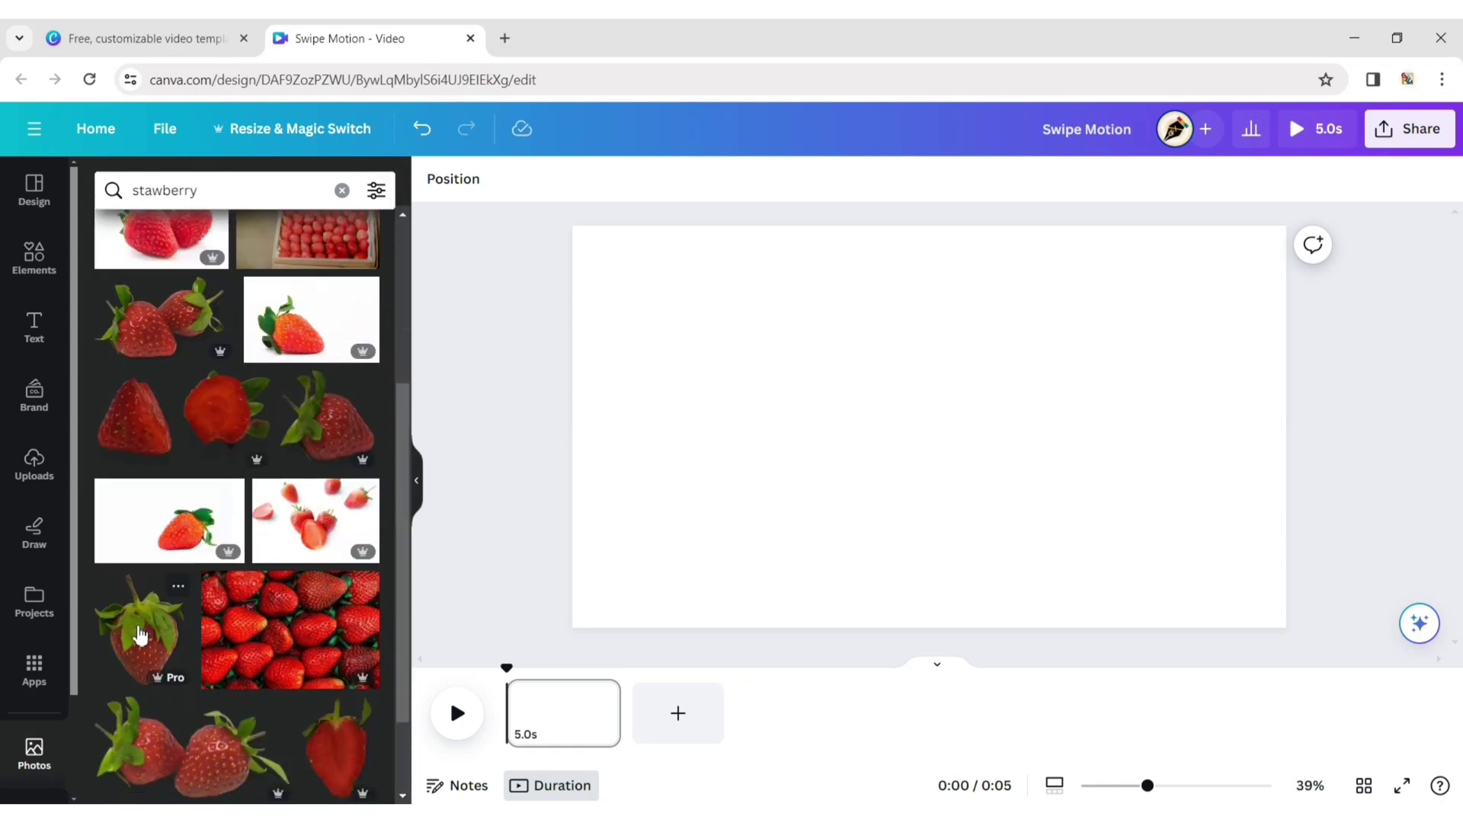
{"action": "left_click", "coordinate": [139, 634]}
Shrink the strawberry to a small image and place it at mid-height near the page's left edge.
{"action": "left_click", "coordinate": [421, 492]}
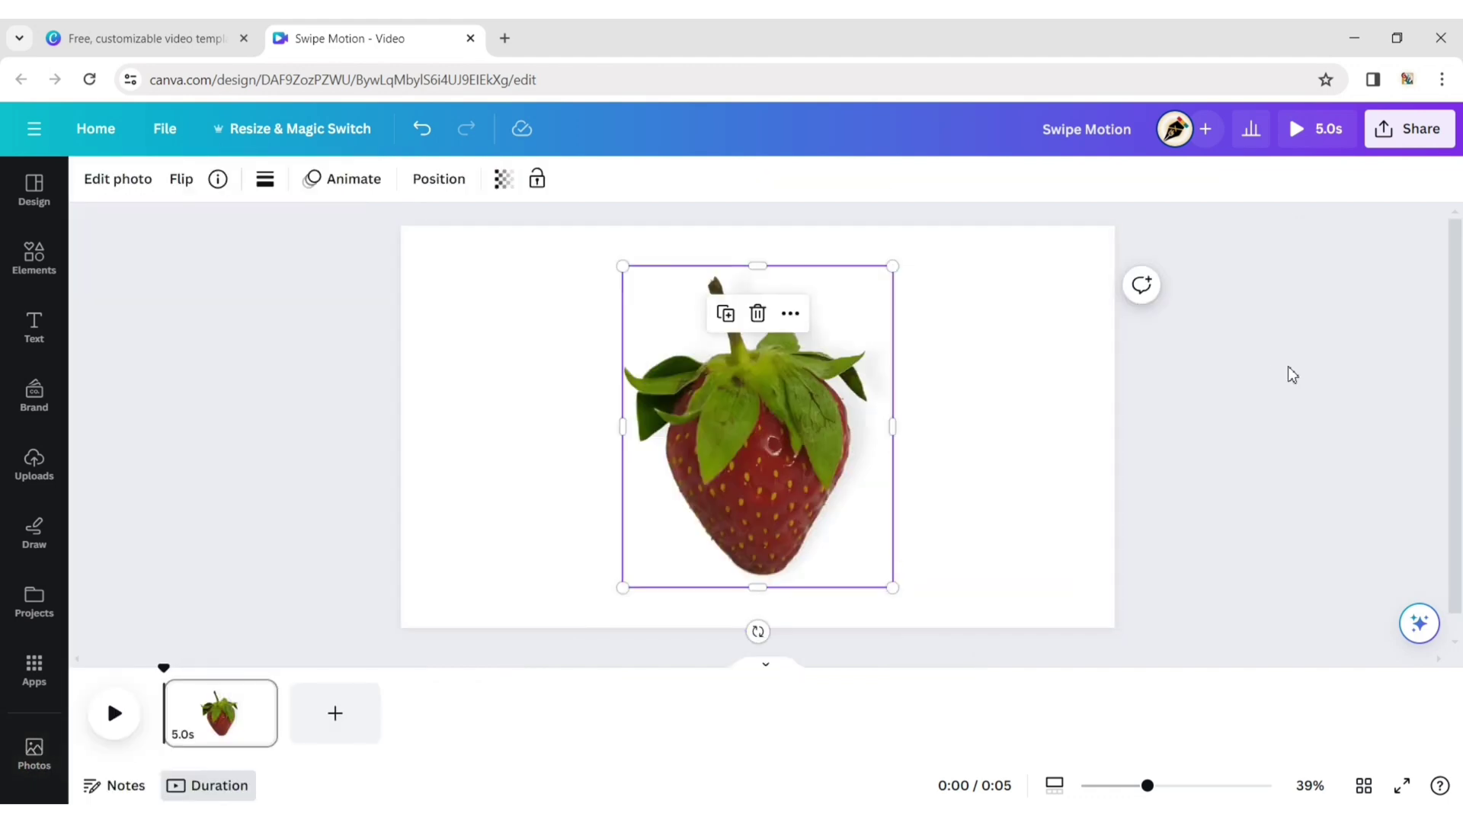
{"action": "left_click_drag", "start_coordinate": [893, 589], "coordinate": [713, 432]}
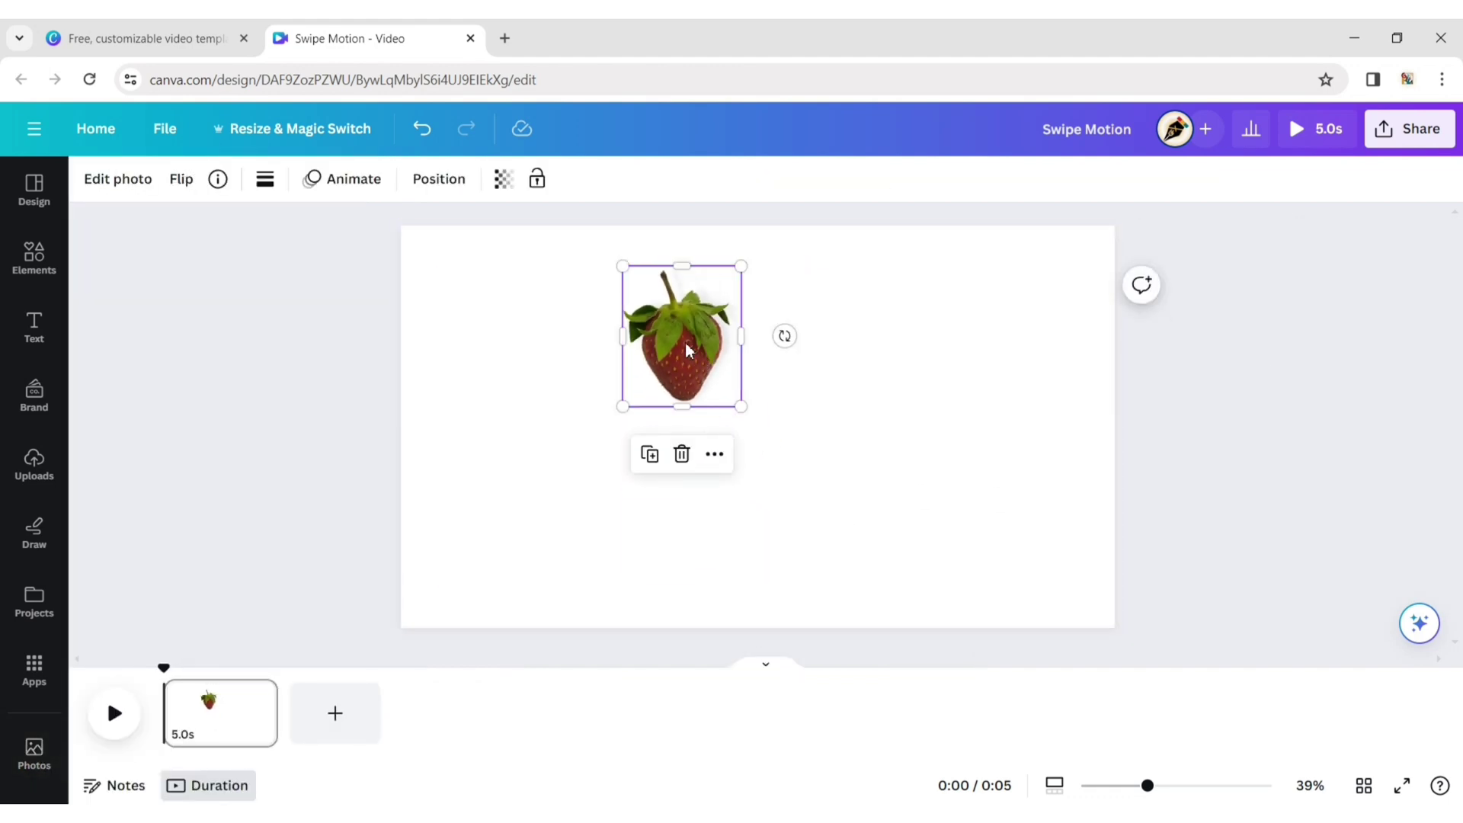
{"action": "left_click_drag", "start_coordinate": [685, 342], "coordinate": [519, 433]}
{"action": "left_click_drag", "start_coordinate": [574, 499], "coordinate": [532, 446]}
{"action": "left_click_drag", "start_coordinate": [503, 399], "coordinate": [474, 413]}
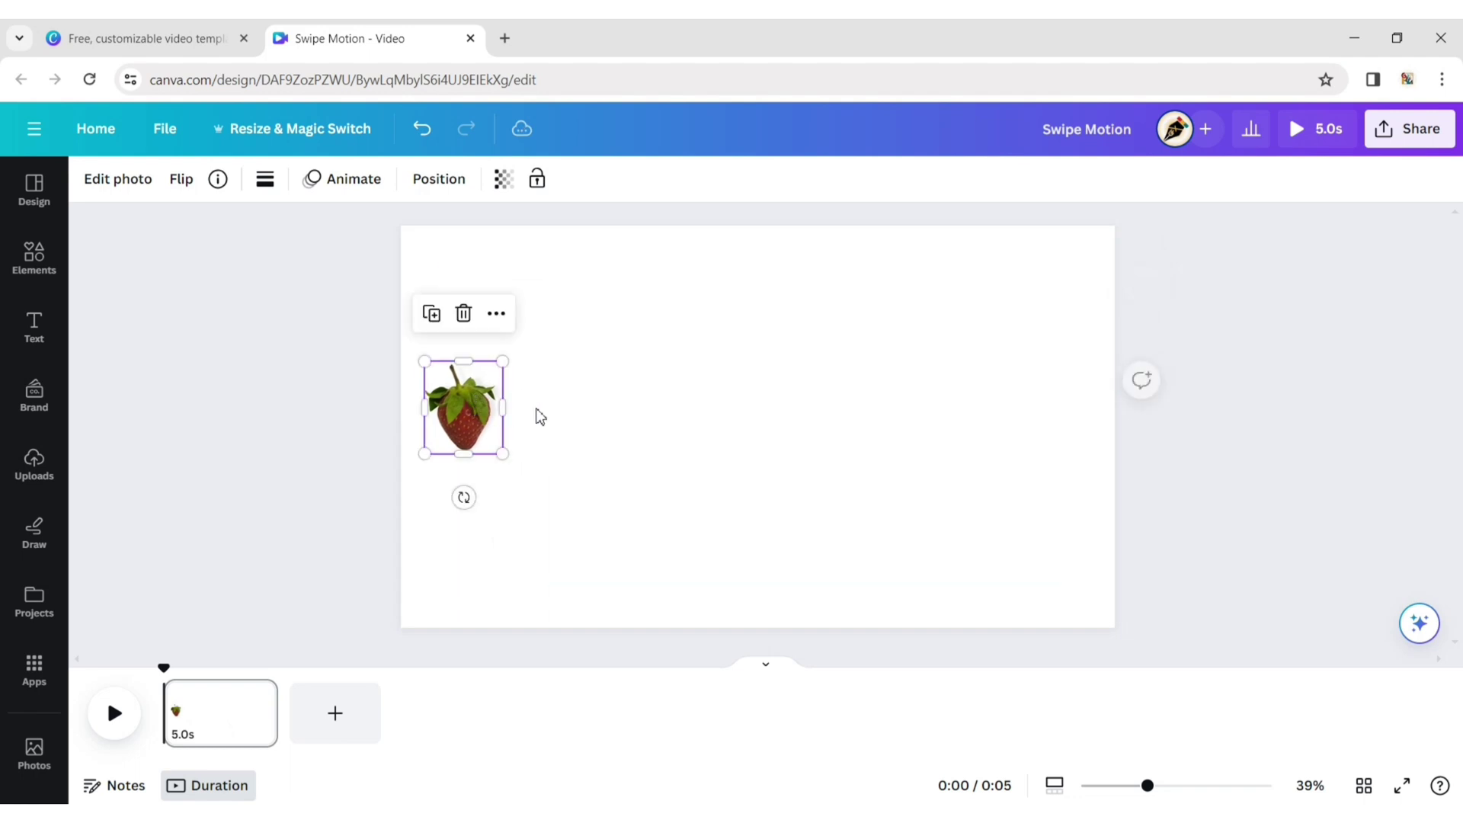
{"action": "left_click", "coordinate": [808, 388]}
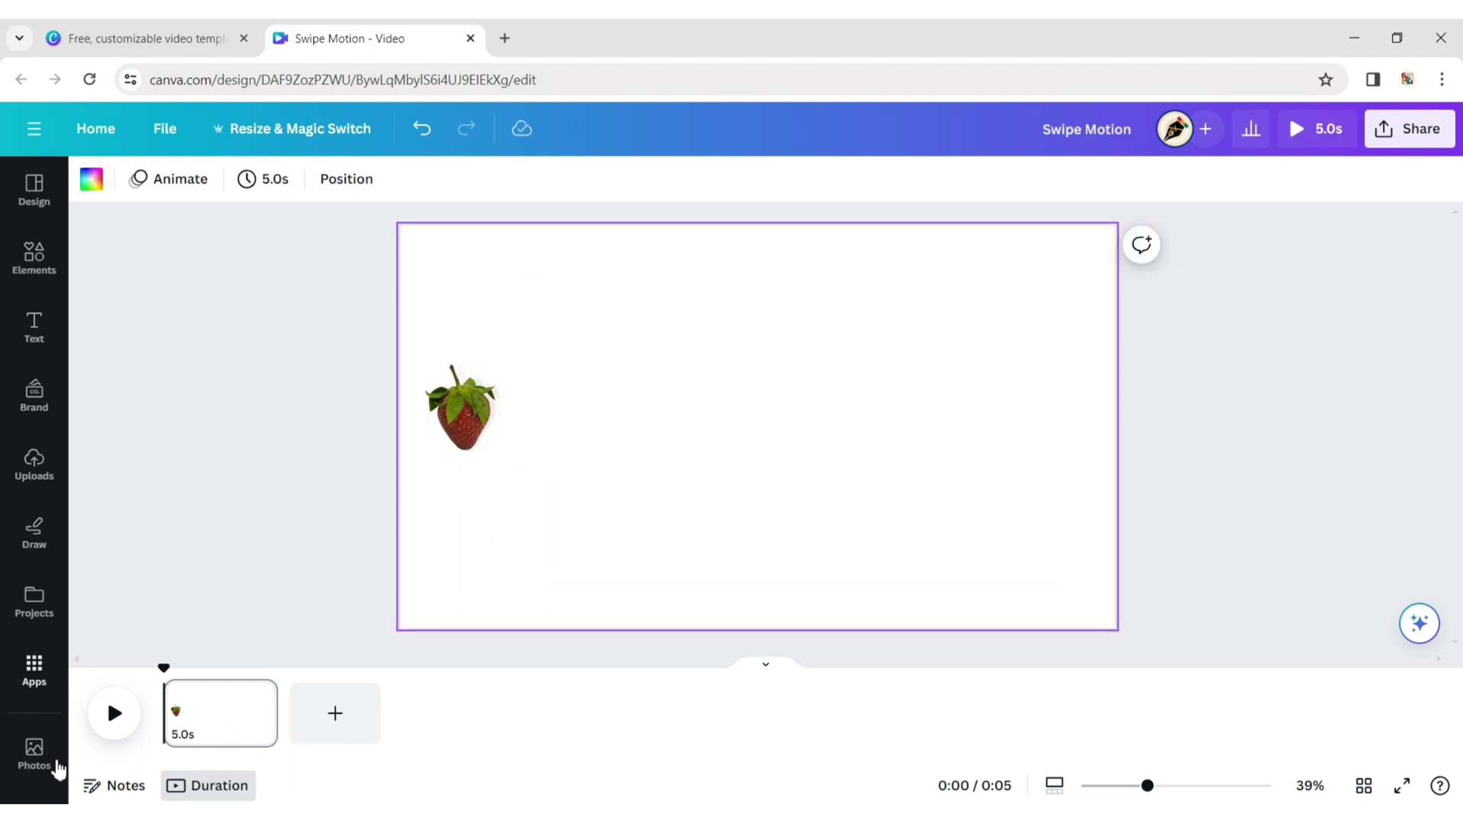
Search the photos for "pomegranate" and add the cut-out of a single whole pomegranate to the page.
{"action": "left_click", "coordinate": [34, 751]}
{"action": "left_click", "coordinate": [338, 190]}
{"action": "type", "text": "p"}
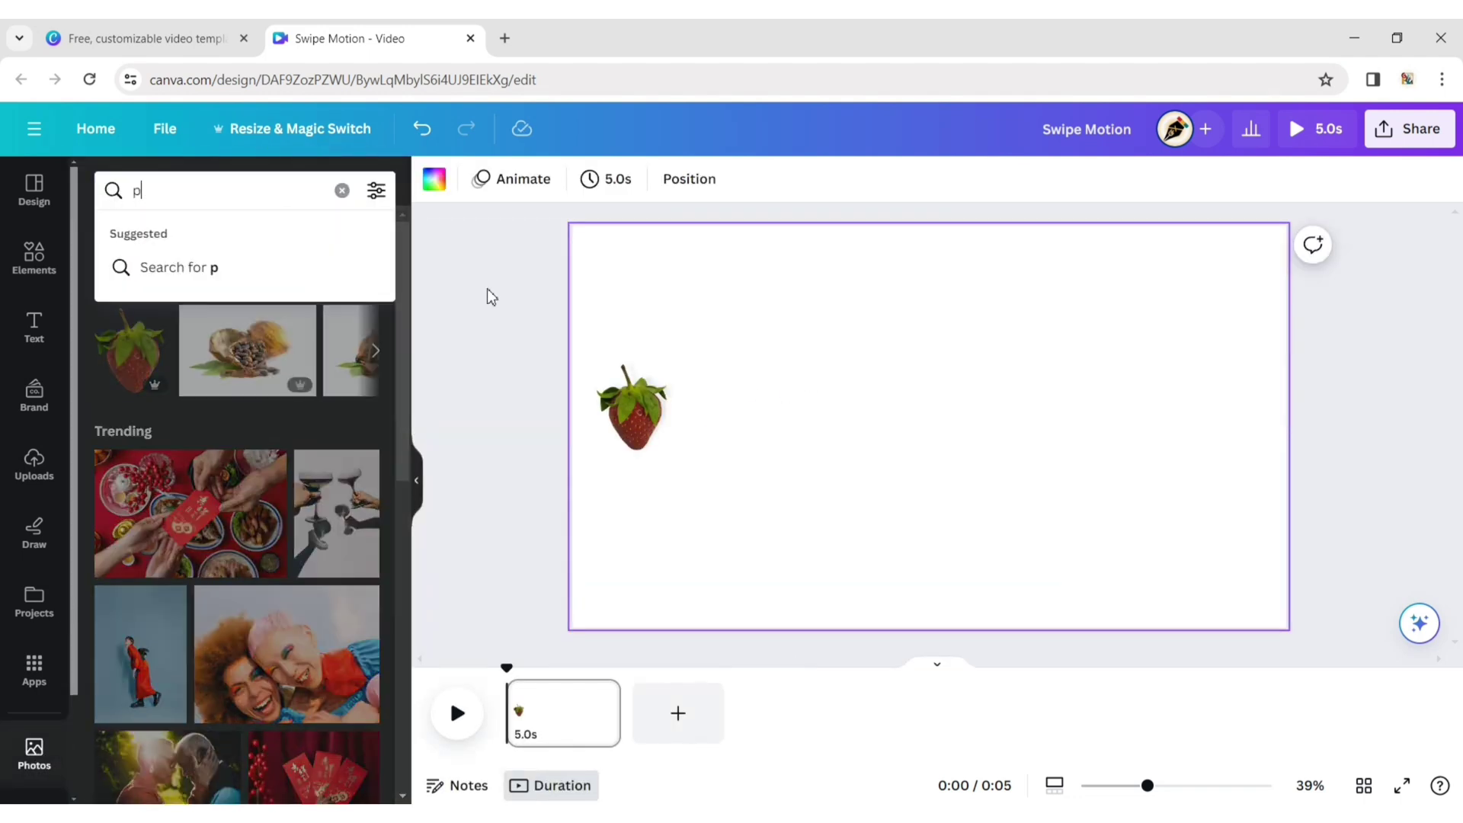
{"action": "type", "text": "omegranate"}
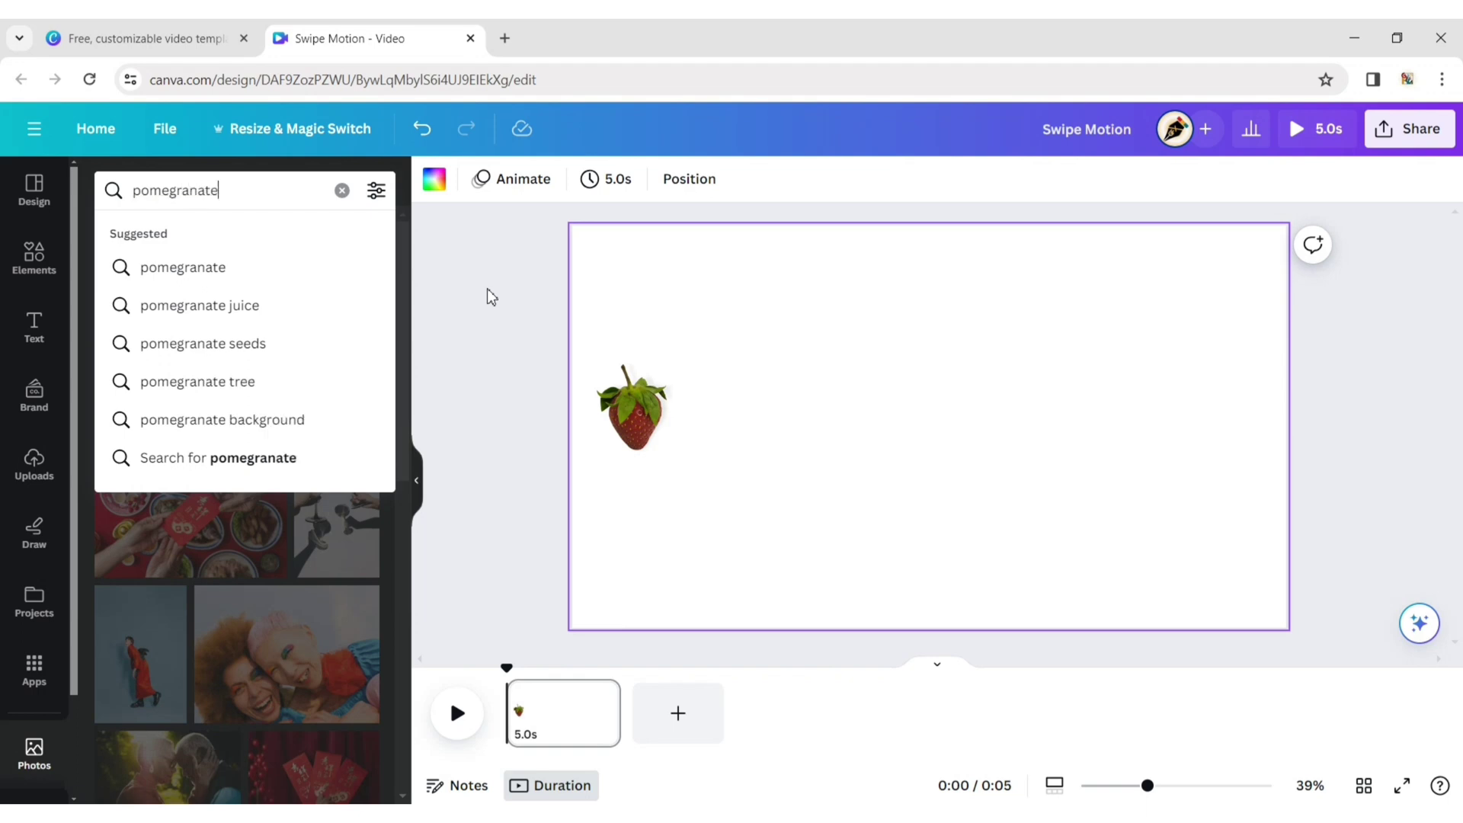
{"action": "key", "text": "Return"}
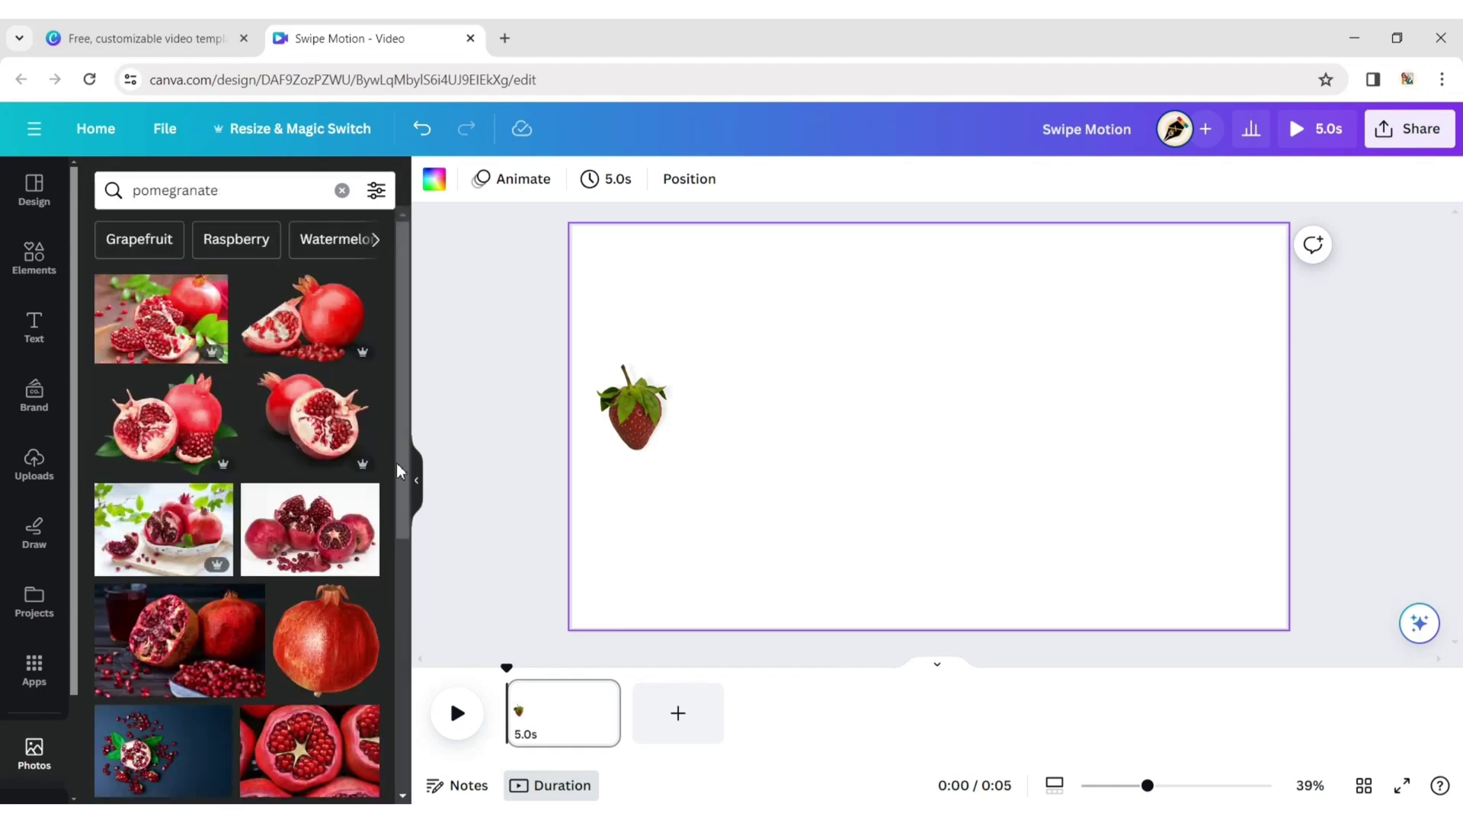
{"action": "left_click", "coordinate": [353, 589]}
Shrink the pomegranate to about the strawberry's size and place it just right of the strawberry.
{"action": "left_click", "coordinate": [417, 481]}
{"action": "left_click_drag", "start_coordinate": [910, 592], "coordinate": [561, 406]}
{"action": "left_click", "coordinate": [759, 436]}
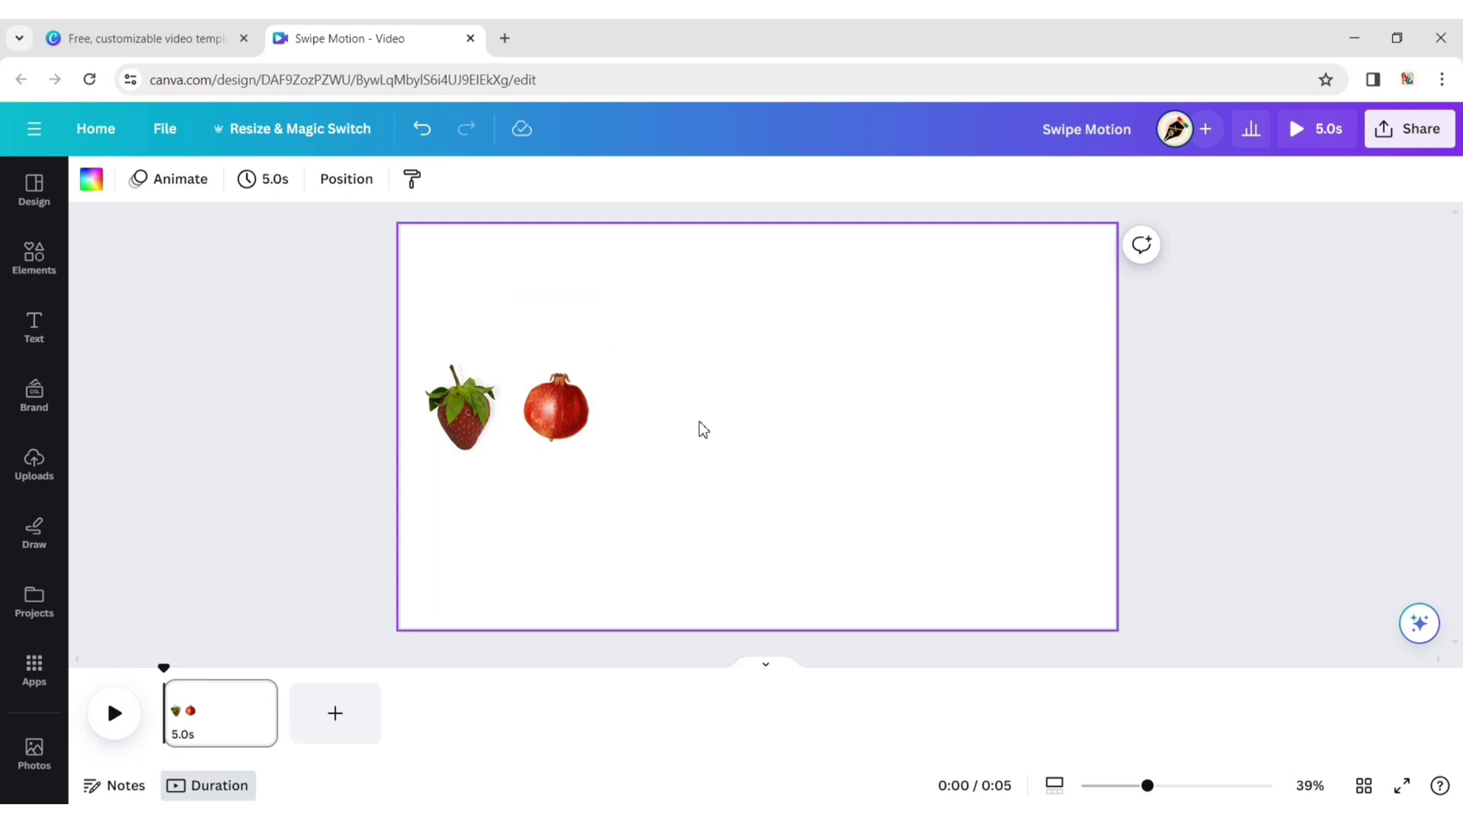
Search the photos for "dragon fruit" and add the cut-out of a single whole dragon fruit to the page.
{"action": "left_click", "coordinate": [39, 754]}
{"action": "left_click", "coordinate": [340, 190]}
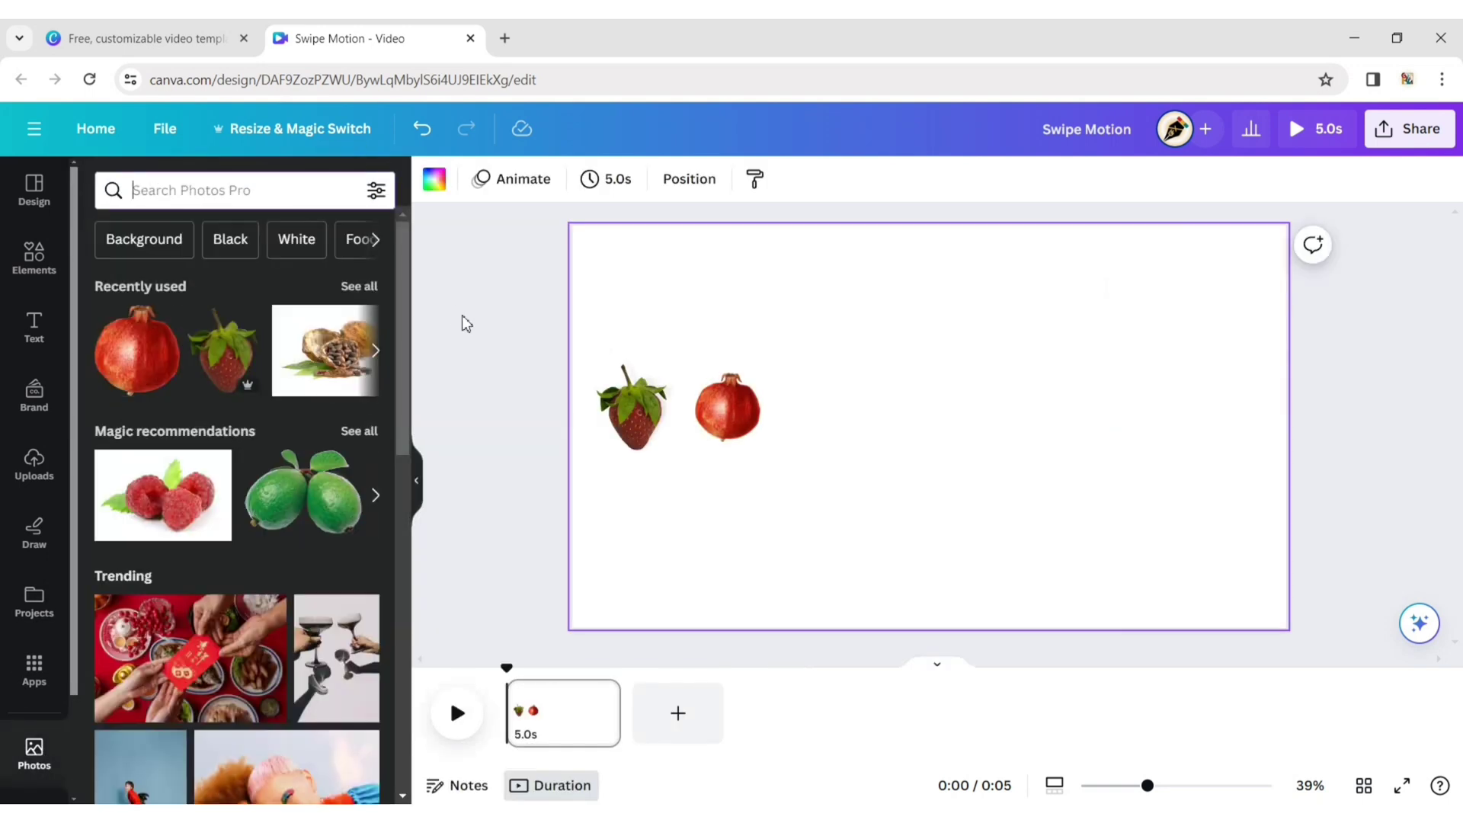
{"action": "type", "text": "dragon fruit"}
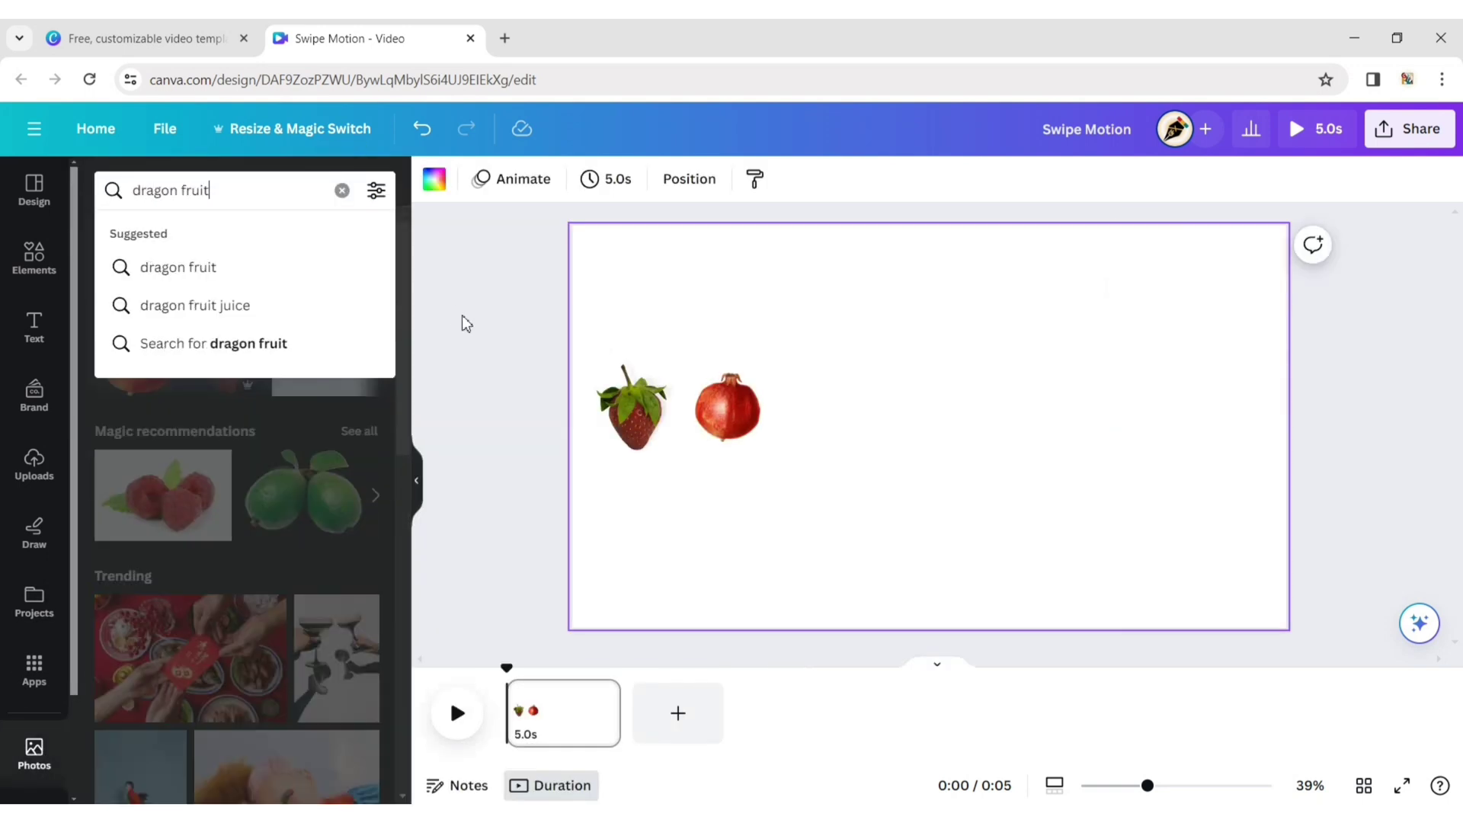
{"action": "key", "text": "Return"}
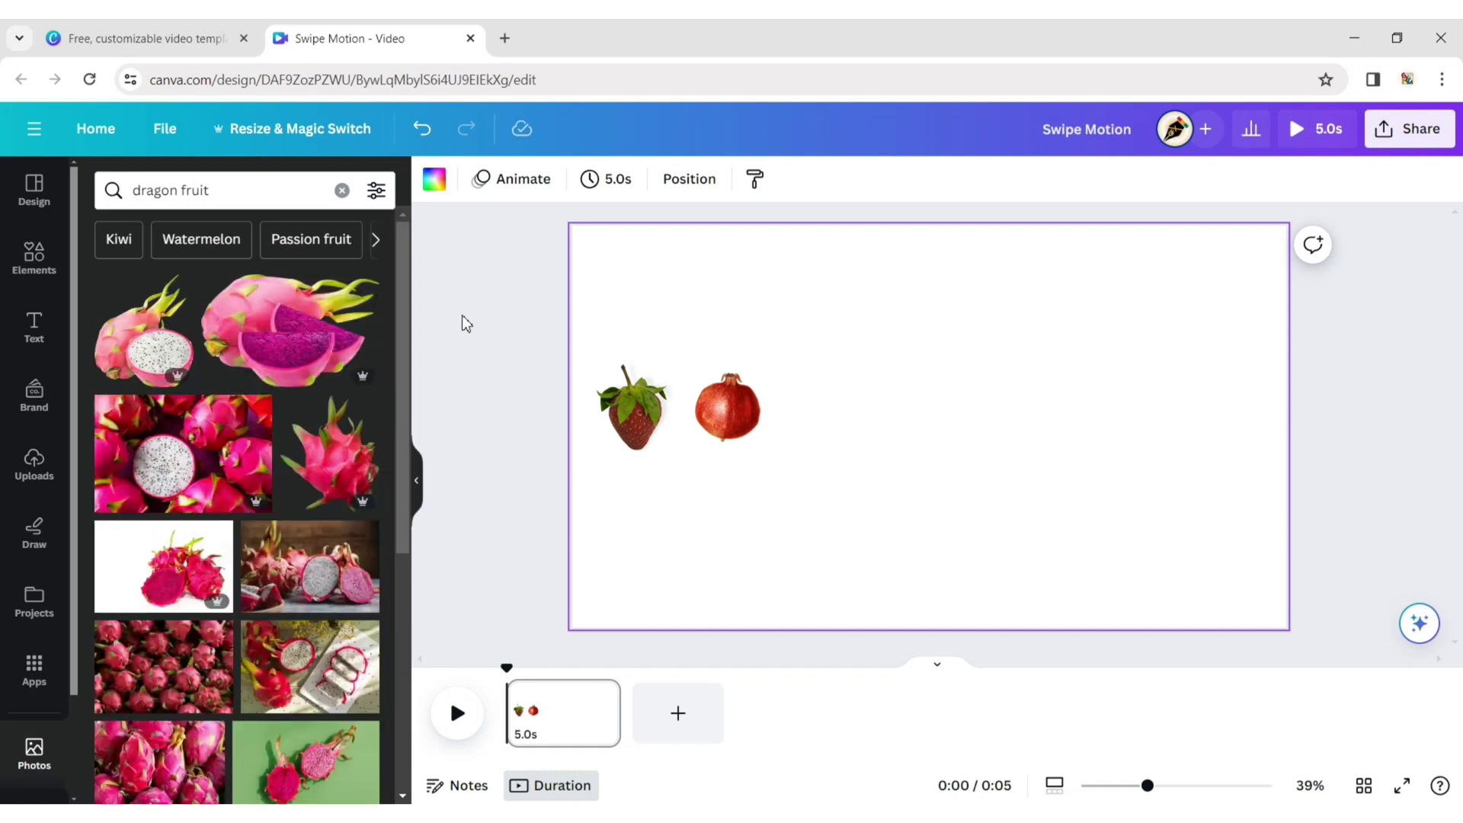
{"action": "left_click", "coordinate": [324, 483]}
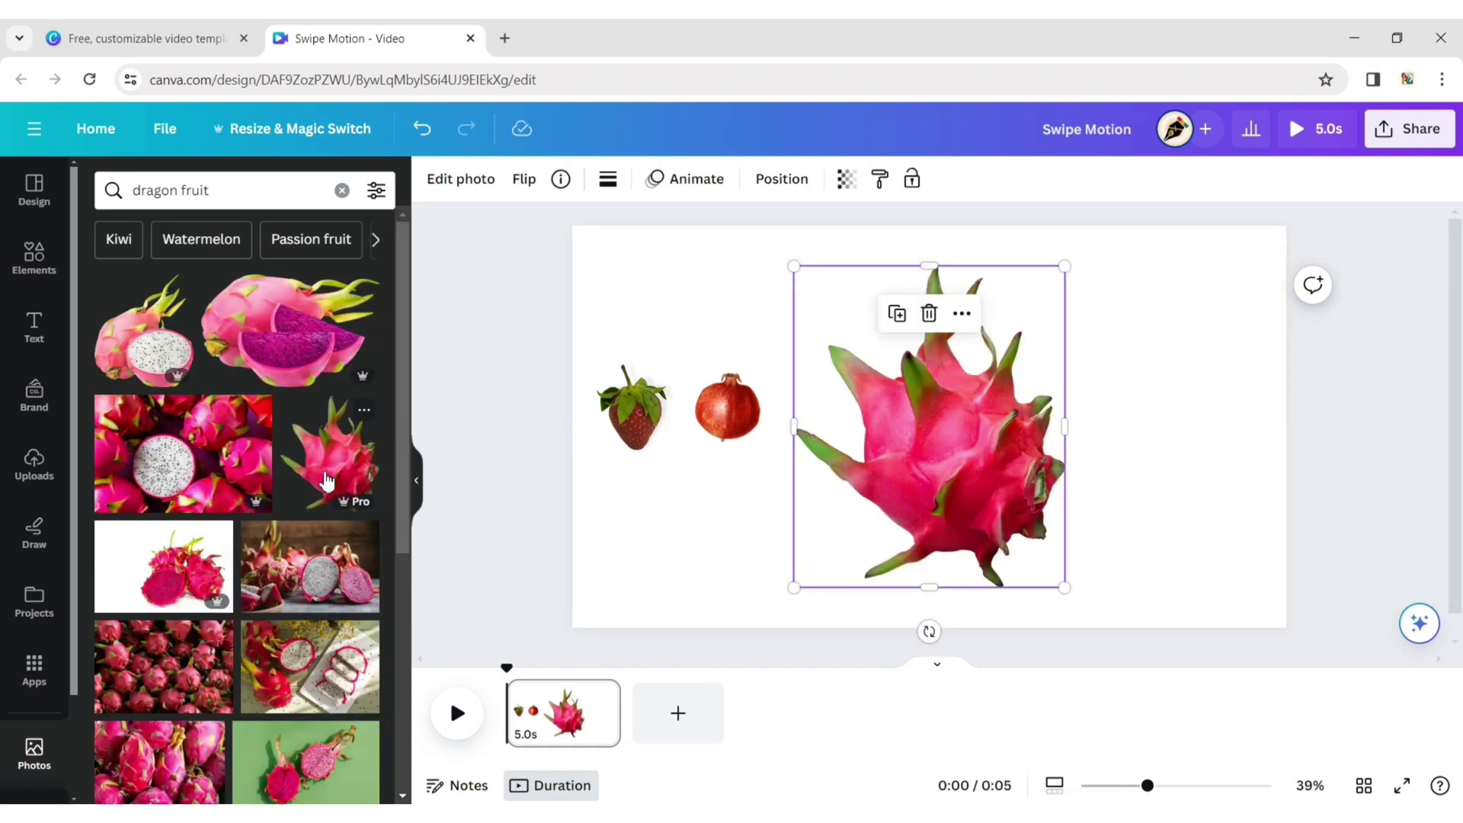
Shrink the dragon fruit to match the other fruits and line it up just right of the pomegranate.
{"action": "left_click", "coordinate": [417, 488]}
{"action": "left_click_drag", "start_coordinate": [894, 587], "coordinate": [725, 382]}
{"action": "left_click_drag", "start_coordinate": [671, 328], "coordinate": [657, 410]}
{"action": "left_click", "coordinate": [680, 497]}
{"action": "left_click", "coordinate": [686, 445]}
{"action": "left_click_drag", "start_coordinate": [702, 460], "coordinate": [684, 440]}
{"action": "left_click", "coordinate": [824, 425]}
Search the photos for "guava" and add the cut-out of a single whole green guava with one leaf.
{"action": "left_click", "coordinate": [33, 755]}
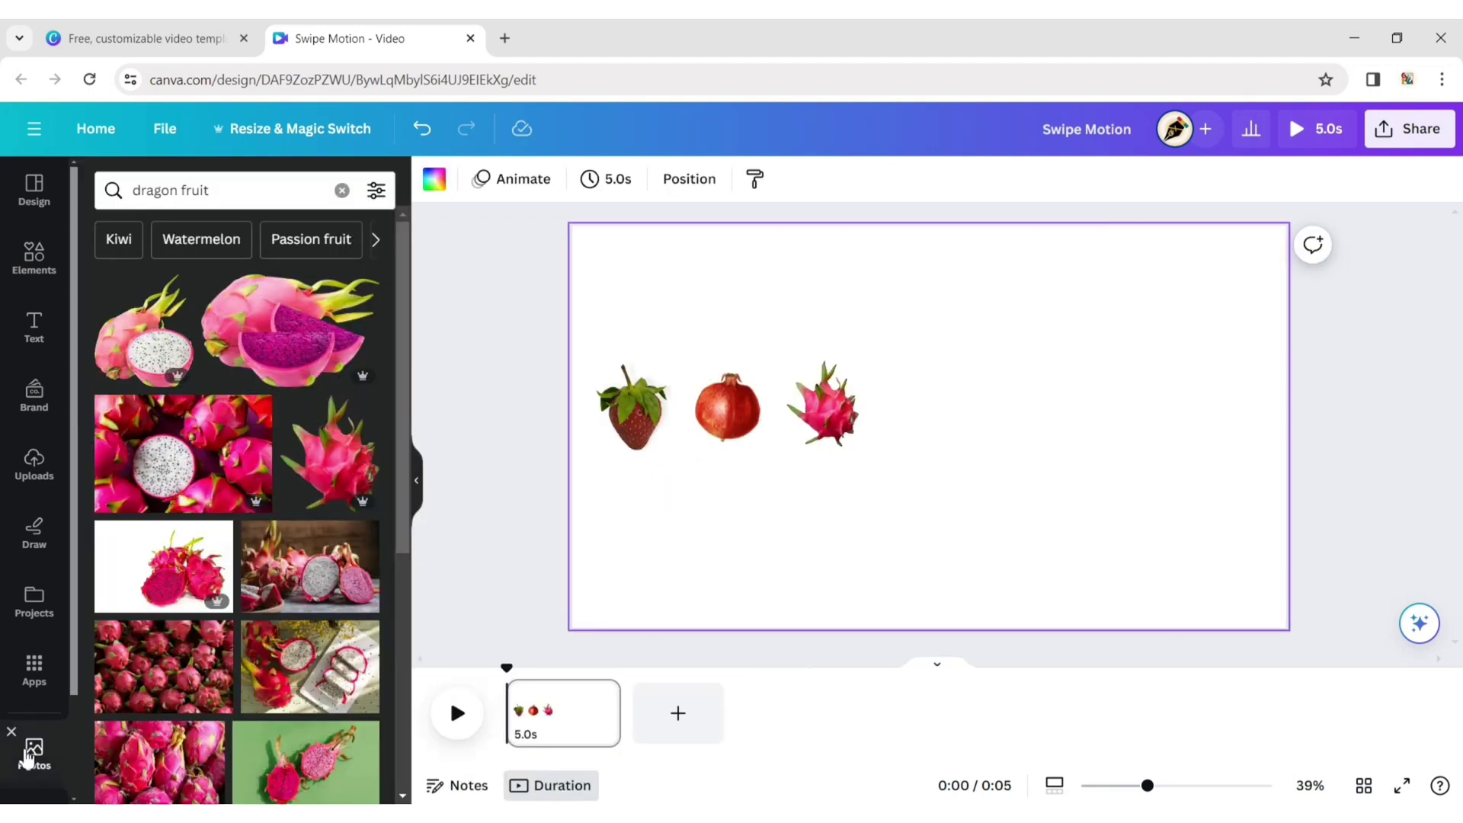
{"action": "left_click", "coordinate": [349, 191]}
{"action": "type", "text": "guava"}
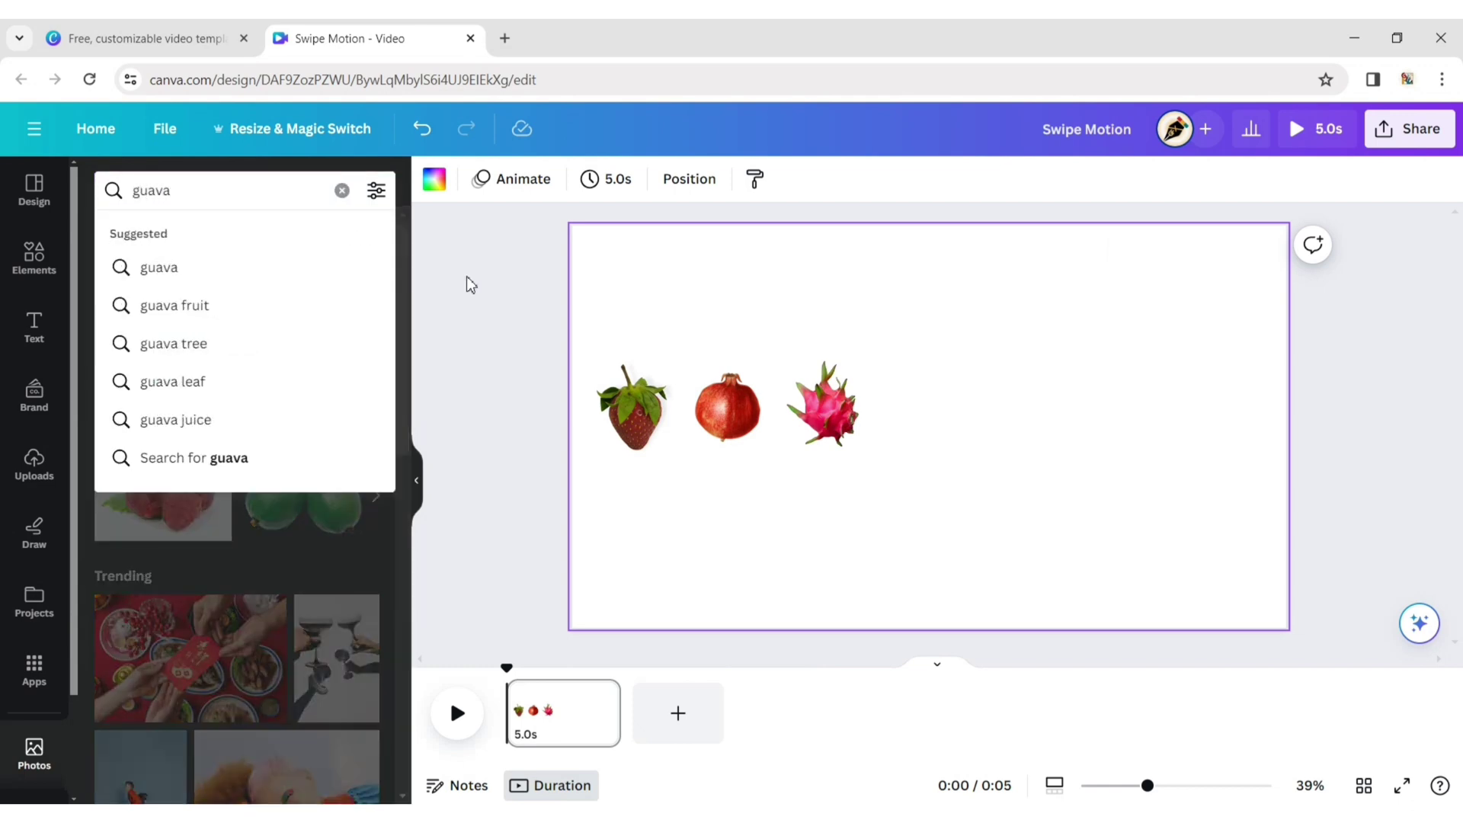
{"action": "key", "text": "Return"}
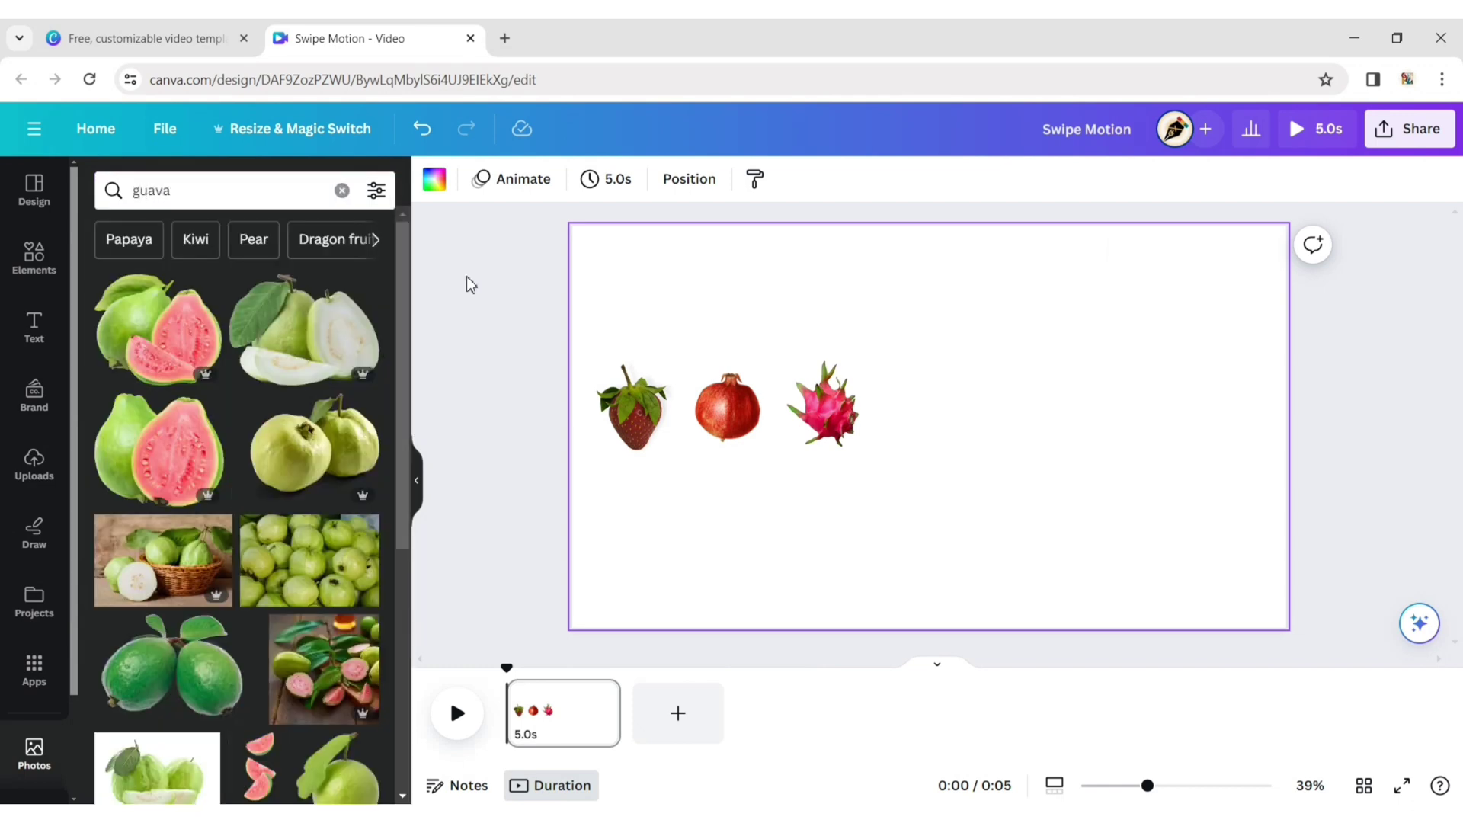
{"action": "scroll", "coordinate": [226, 367], "scroll_direction": "down", "scroll_amount": 4}
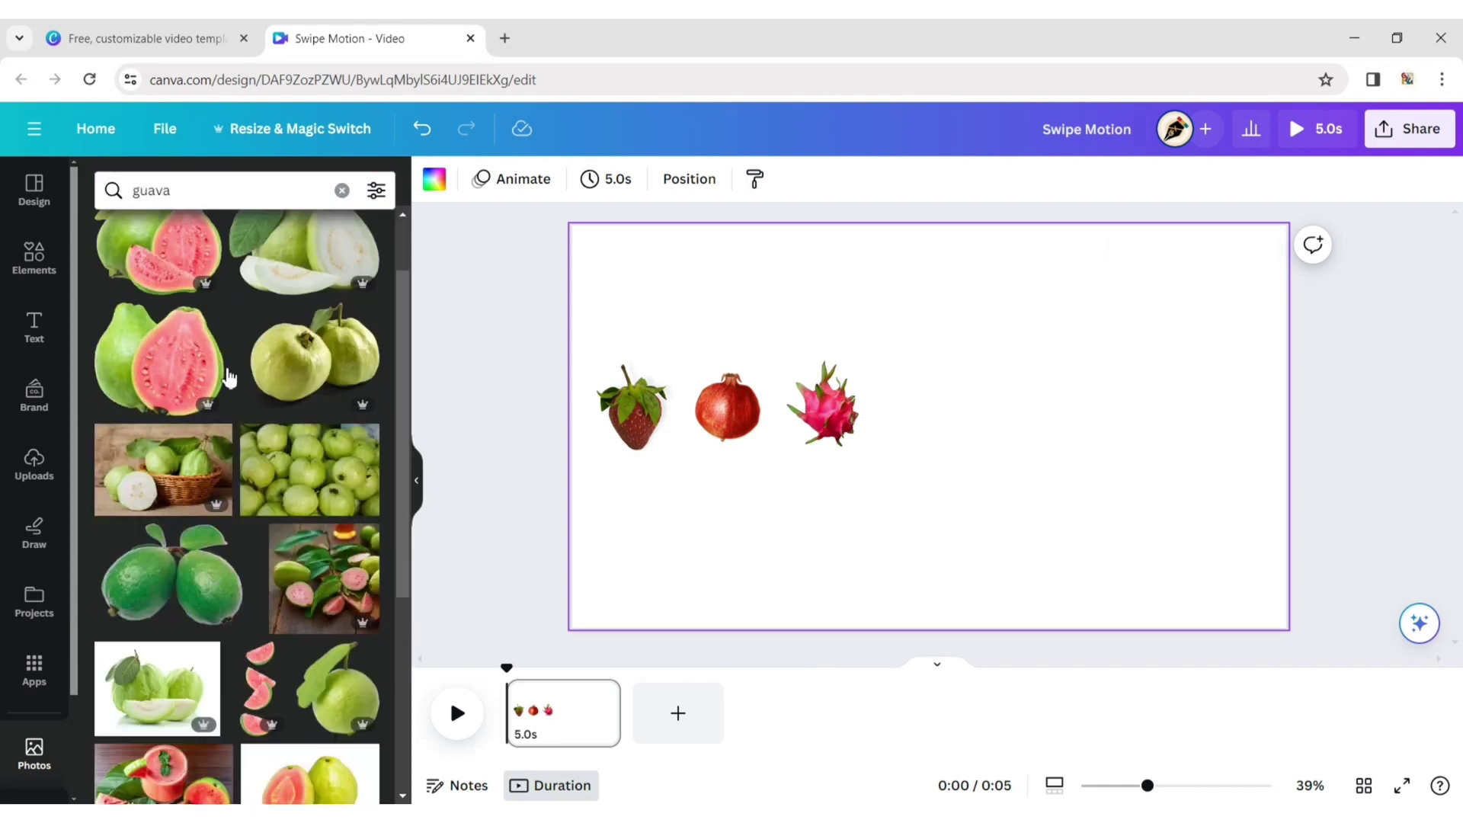
{"action": "left_click", "coordinate": [339, 494]}
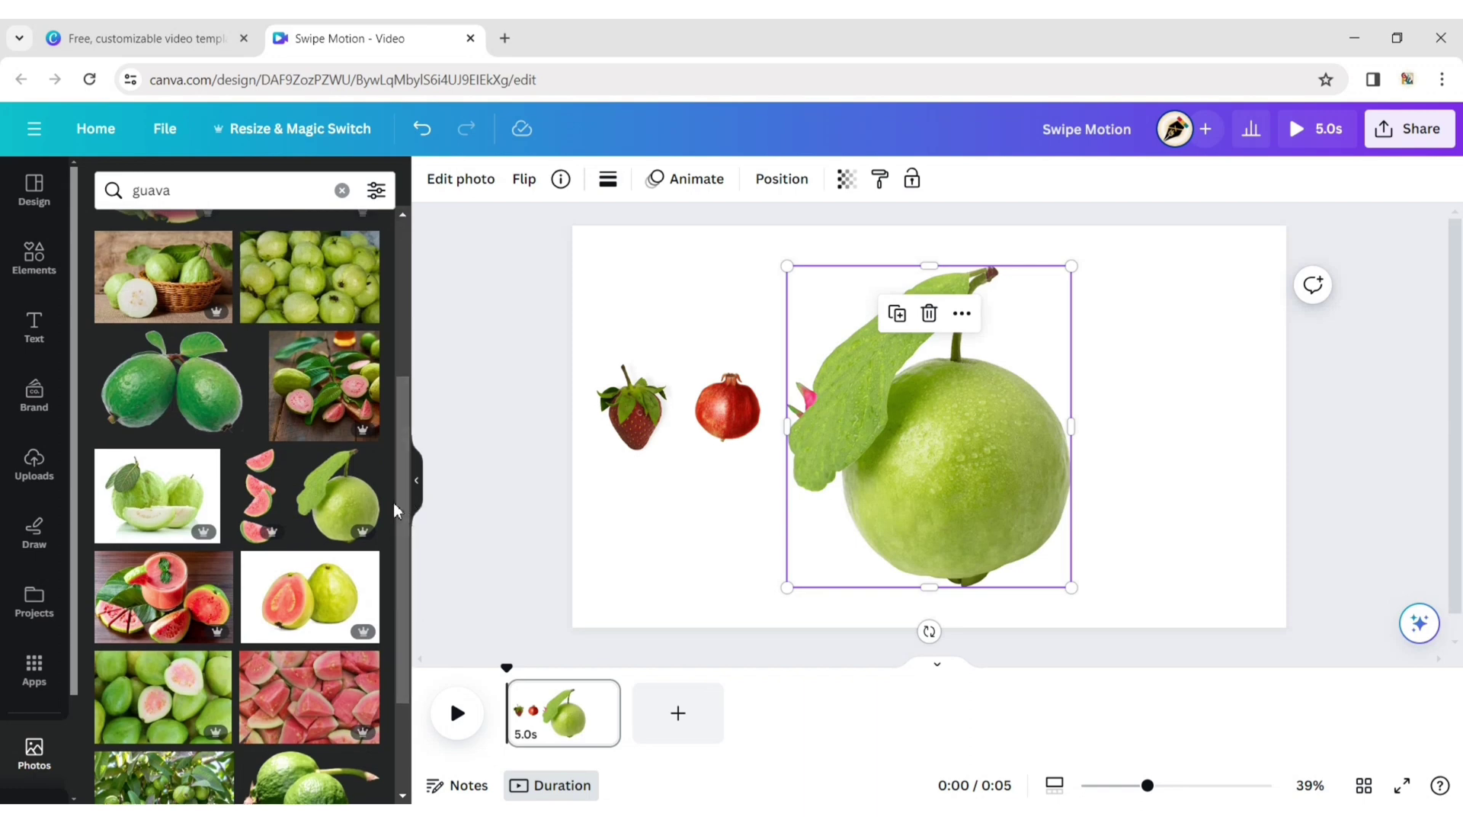
Shrink the guava and place it in the row just right of the dragon fruit.
{"action": "left_click", "coordinate": [417, 494]}
{"action": "left_click_drag", "start_coordinate": [901, 589], "coordinate": [702, 386]}
{"action": "left_click_drag", "start_coordinate": [662, 318], "coordinate": [752, 404]}
{"action": "left_click", "coordinate": [910, 398]}
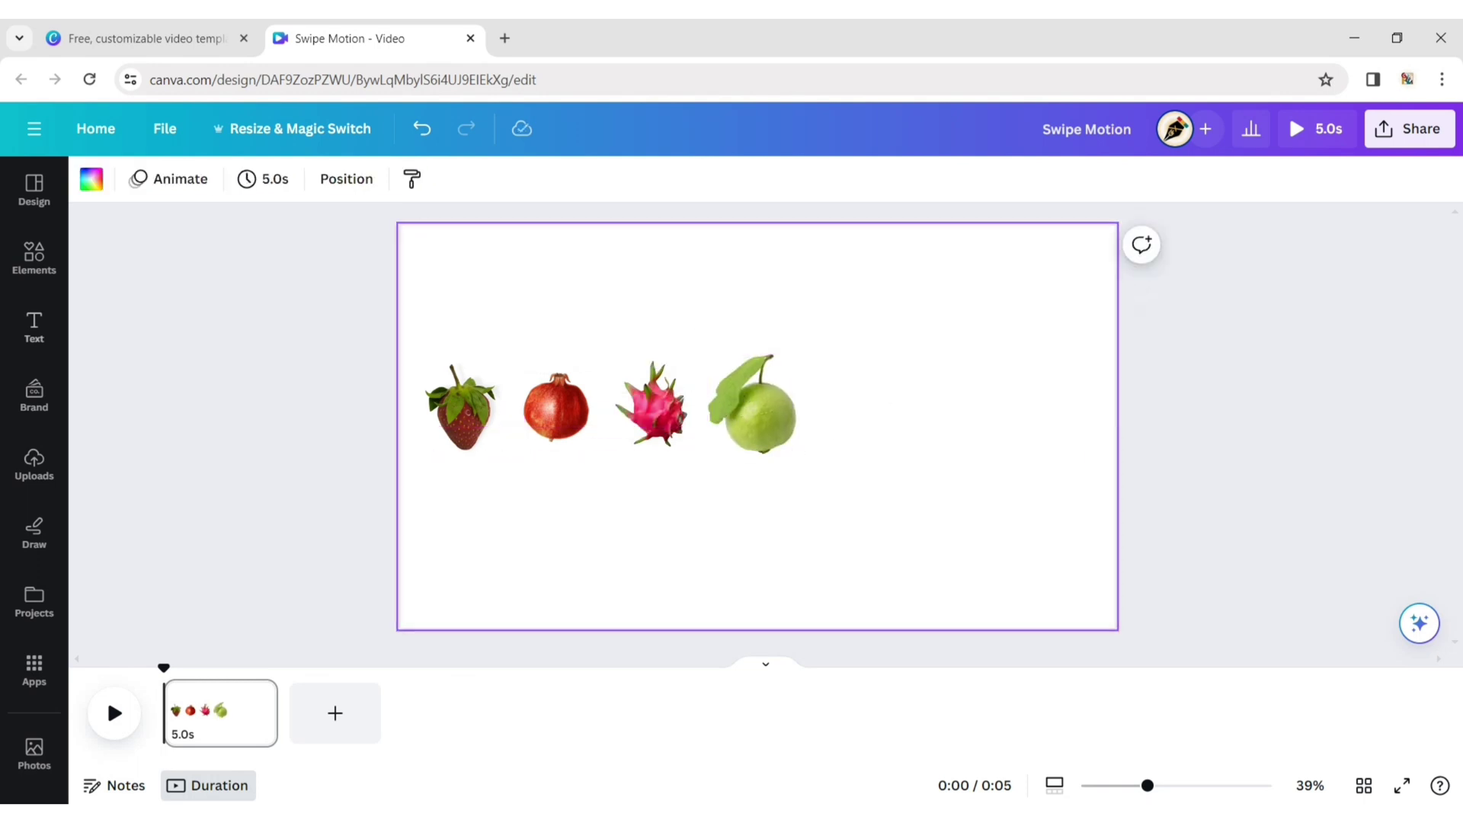
Search the photos for "banana" and add the cut-out of a single plain yellow banana to the page.
{"action": "left_click", "coordinate": [35, 751]}
{"action": "left_click", "coordinate": [342, 189]}
{"action": "type", "text": "banana"}
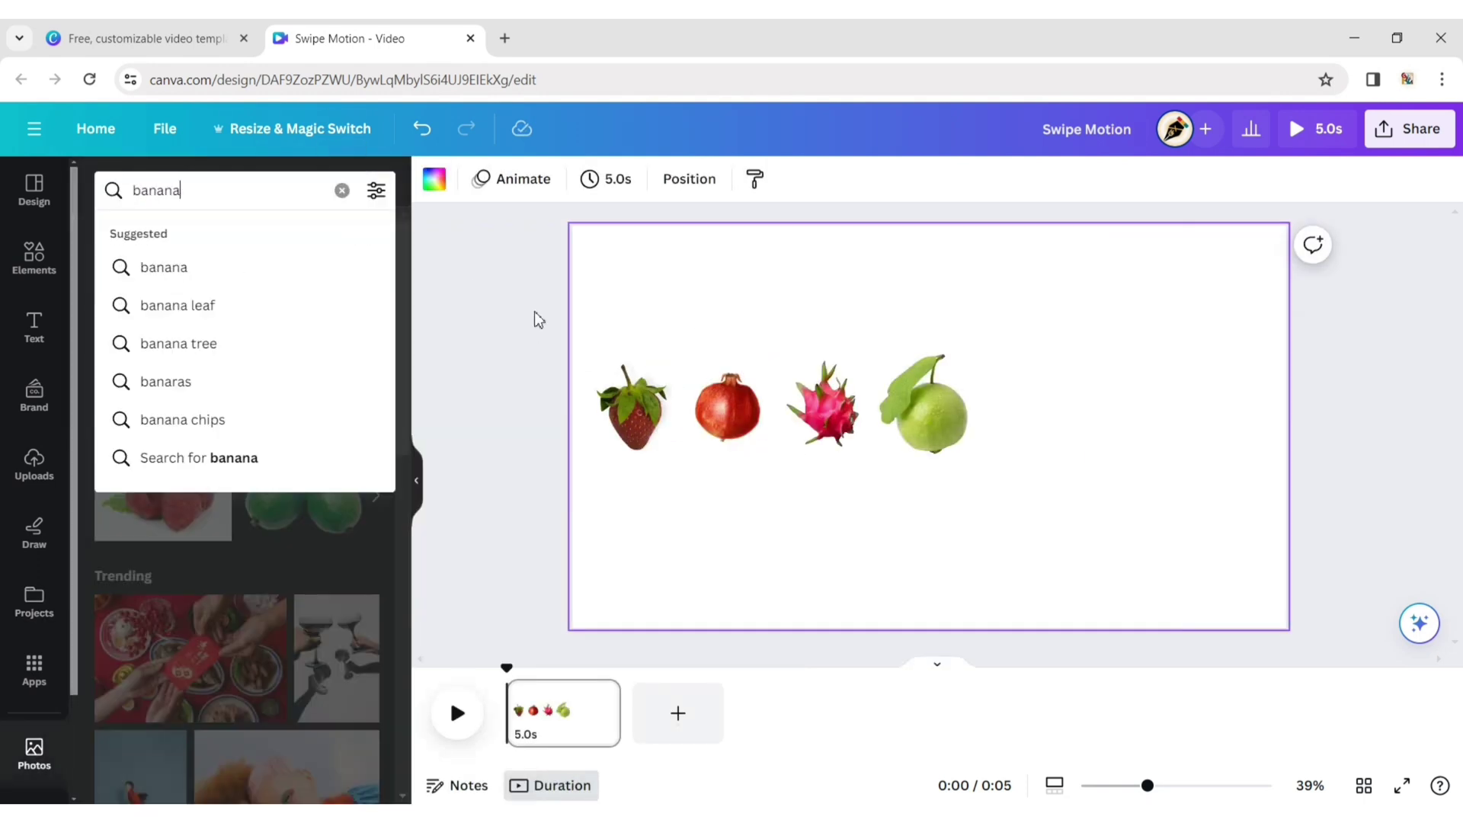
{"action": "key", "text": "Return"}
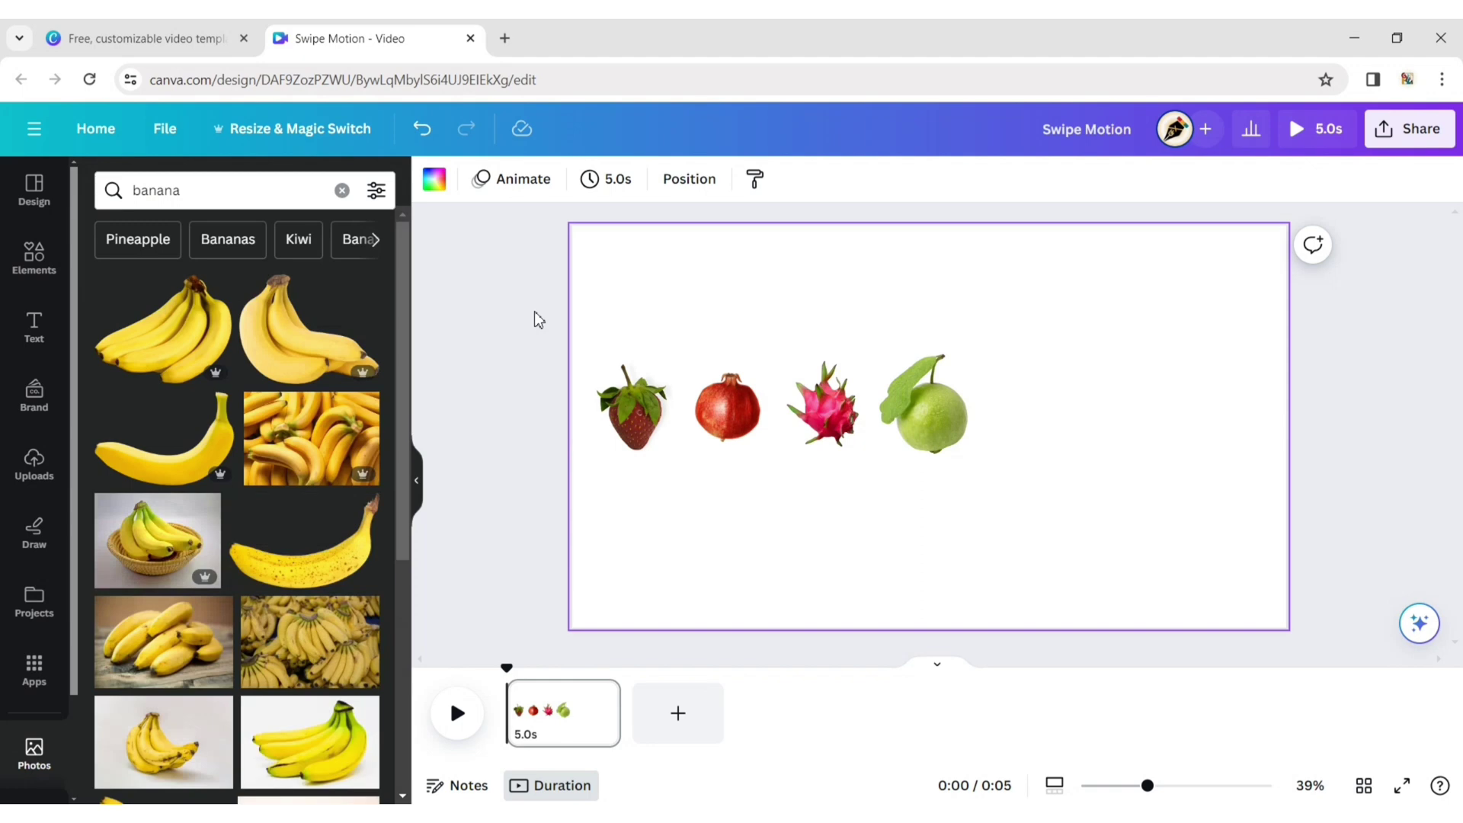
{"action": "left_click", "coordinate": [164, 442]}
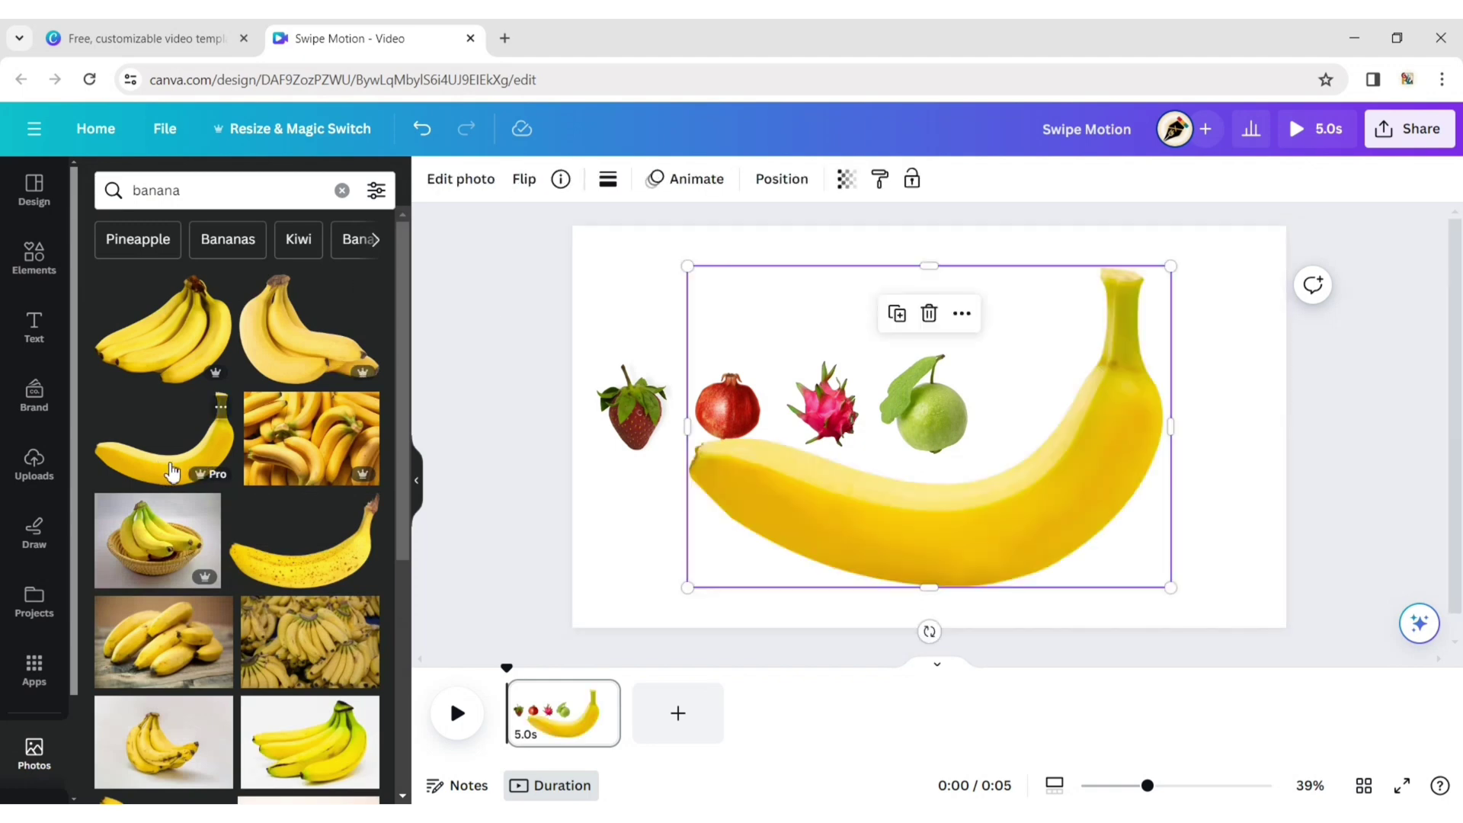
Shrink the banana and place it at the end of the row, right of the guava.
{"action": "left_click", "coordinate": [418, 483]}
{"action": "left_click_drag", "start_coordinate": [1002, 264], "coordinate": [617, 448]}
{"action": "left_click_drag", "start_coordinate": [602, 541], "coordinate": [902, 412]}
{"action": "left_click", "coordinate": [1227, 337]}
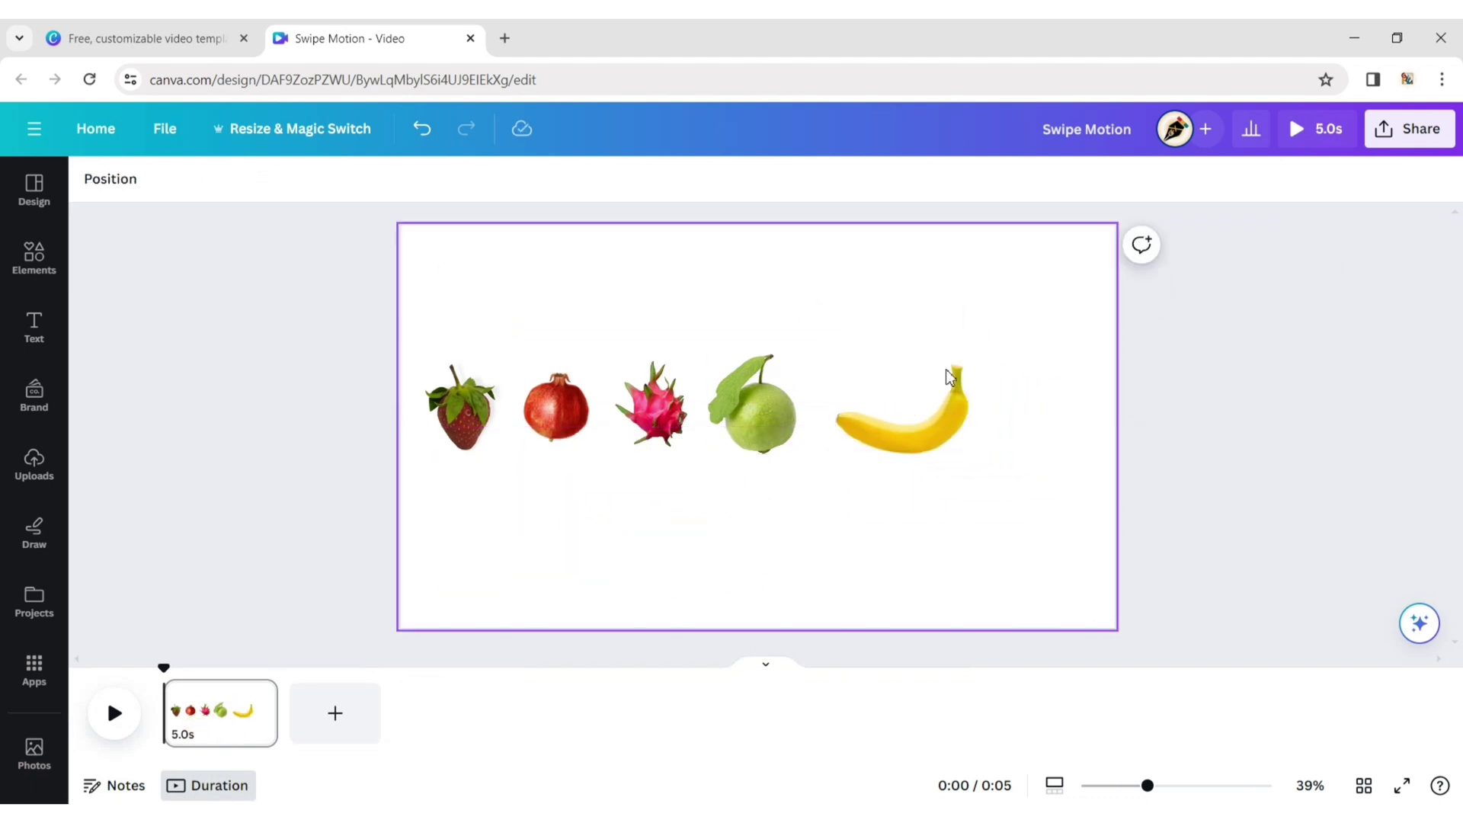
Scale down the strawberry and the pomegranate further, keeping both in the row near the page's left edge.
{"action": "left_click", "coordinate": [464, 413]}
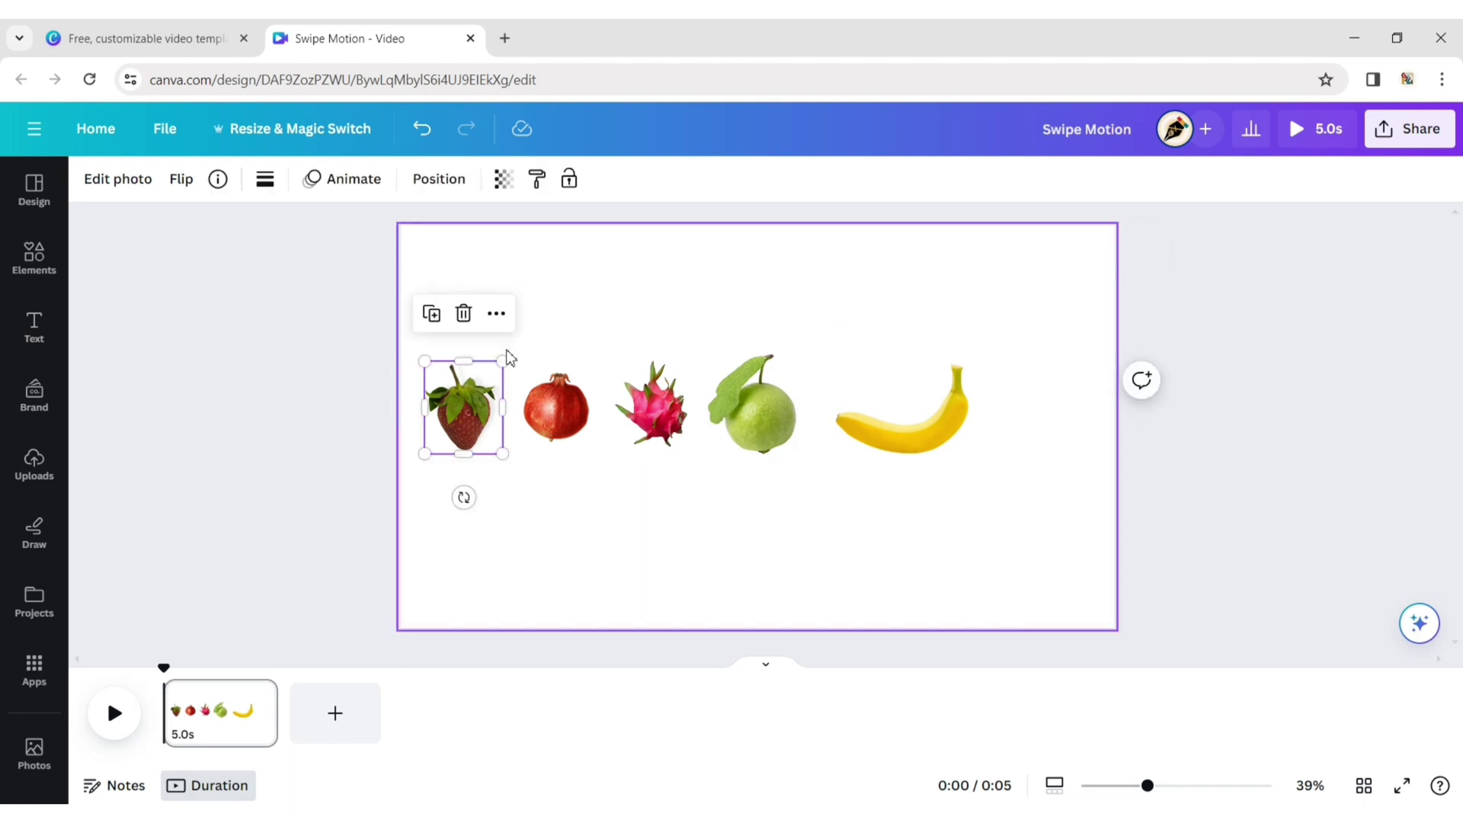
{"action": "left_click_drag", "start_coordinate": [503, 361], "coordinate": [478, 389]}
{"action": "left_click", "coordinate": [532, 412]}
{"action": "left_click_drag", "start_coordinate": [590, 373], "coordinate": [533, 435]}
Scale down the dragon fruit and the guava to match the smaller fruits, and shrink the pomegranate slightly.
{"action": "left_click", "coordinate": [651, 408]}
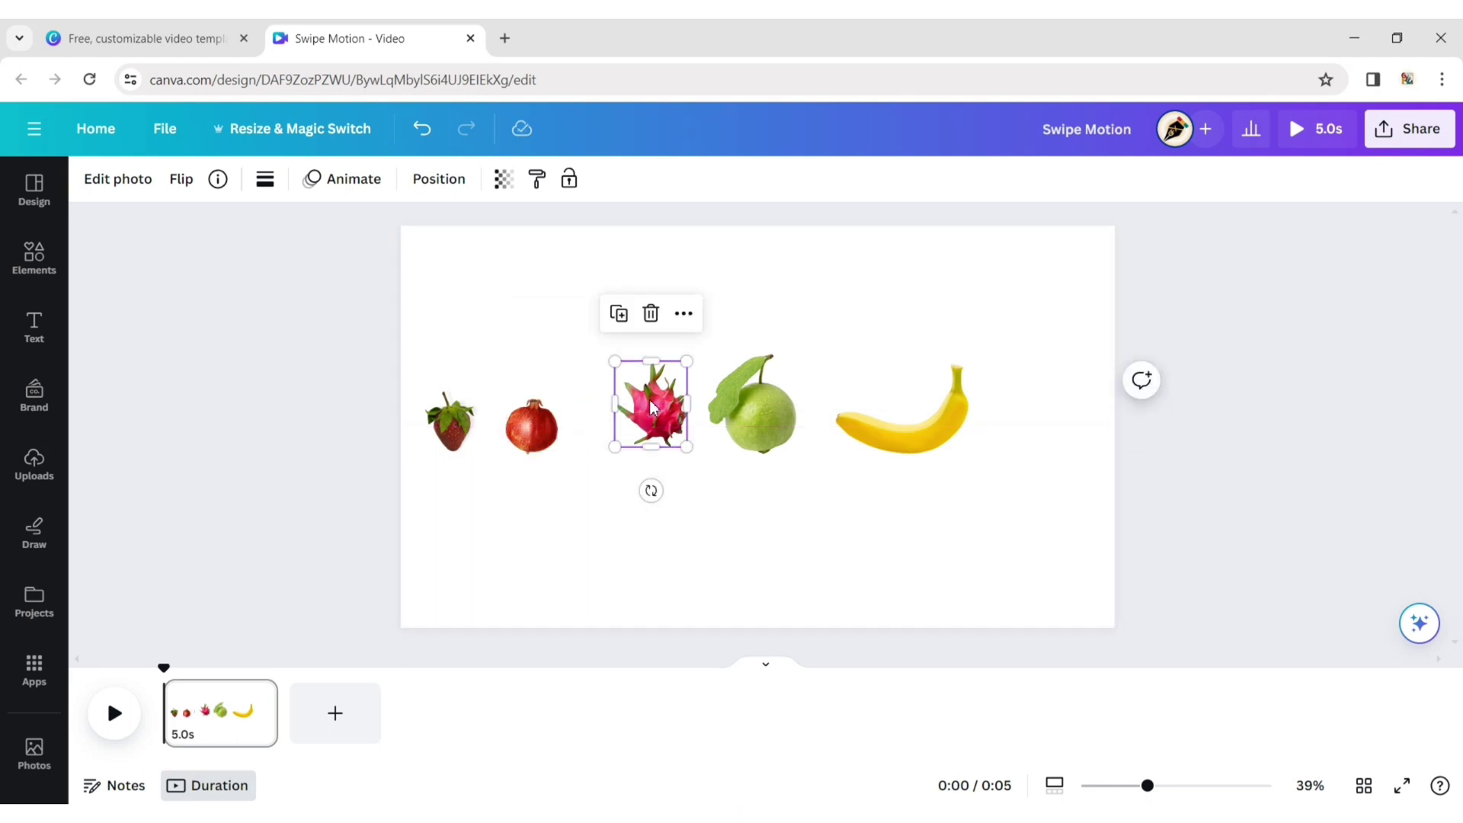
{"action": "left_click_drag", "start_coordinate": [690, 360], "coordinate": [612, 436]}
{"action": "left_click", "coordinate": [750, 412]}
{"action": "left_click_drag", "start_coordinate": [797, 356], "coordinate": [701, 432]}
{"action": "left_click", "coordinate": [533, 431]}
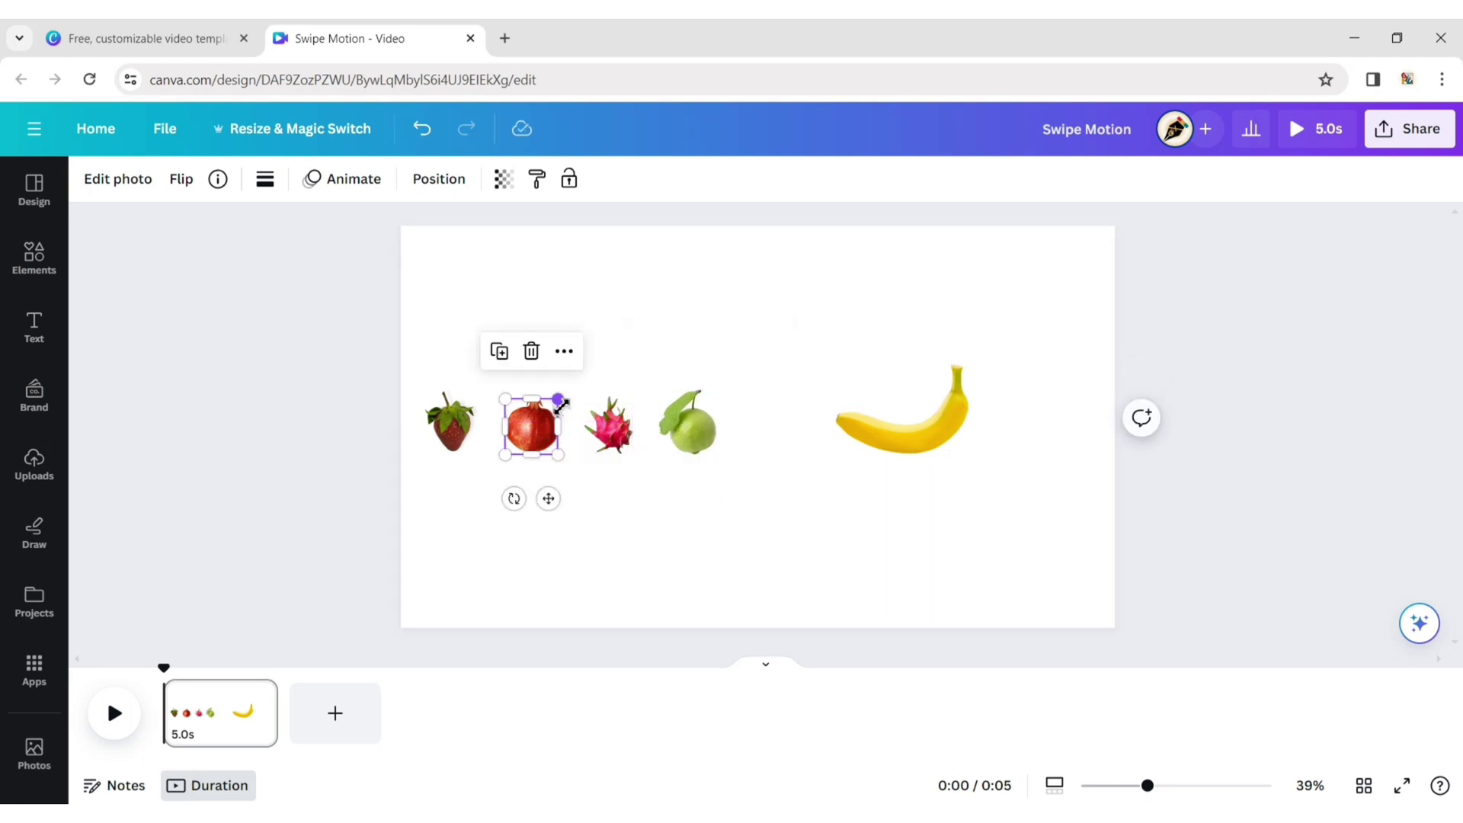
{"action": "left_click_drag", "start_coordinate": [562, 401], "coordinate": [556, 408]}
Shrink the banana and spread the five fruits in one line across the full width of the page.
{"action": "left_click", "coordinate": [866, 427]}
{"action": "left_click_drag", "start_coordinate": [971, 364], "coordinate": [1054, 416]}
{"action": "left_click_drag", "start_coordinate": [679, 446], "coordinate": [884, 427]}
{"action": "left_click_drag", "start_coordinate": [626, 440], "coordinate": [753, 421]}
{"action": "left_click_drag", "start_coordinate": [529, 429], "coordinate": [584, 429]}
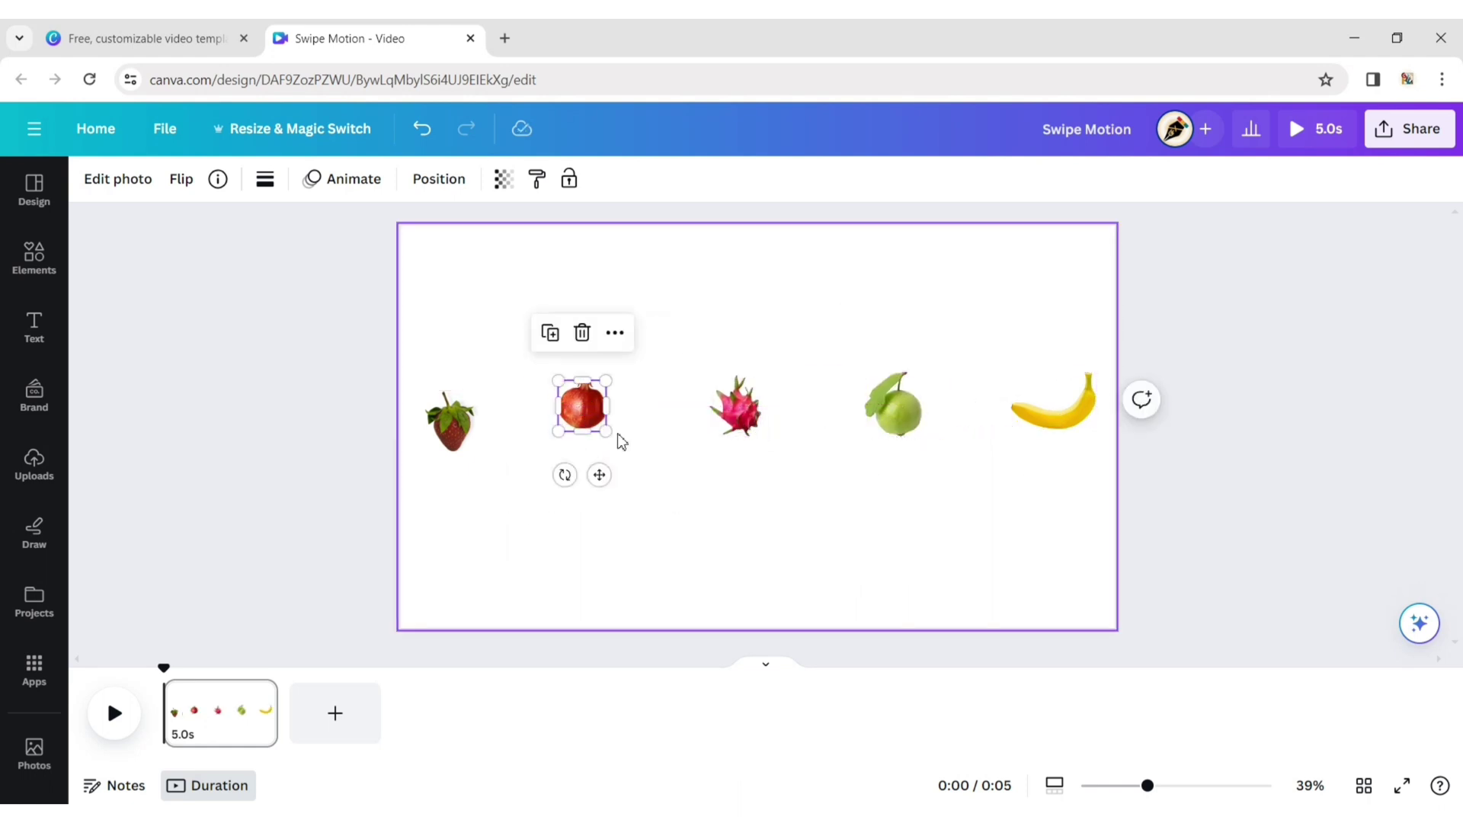
{"action": "left_click_drag", "start_coordinate": [452, 423], "coordinate": [441, 408]}
{"action": "left_click", "coordinate": [713, 537]}
Select all five fruits, tidy up their spacing and alignment, and group them.
{"action": "left_click", "coordinate": [443, 410]}
{"action": "left_click", "coordinate": [582, 406], "text": "shift"}
{"action": "left_click", "coordinate": [734, 406], "text": "shift"}
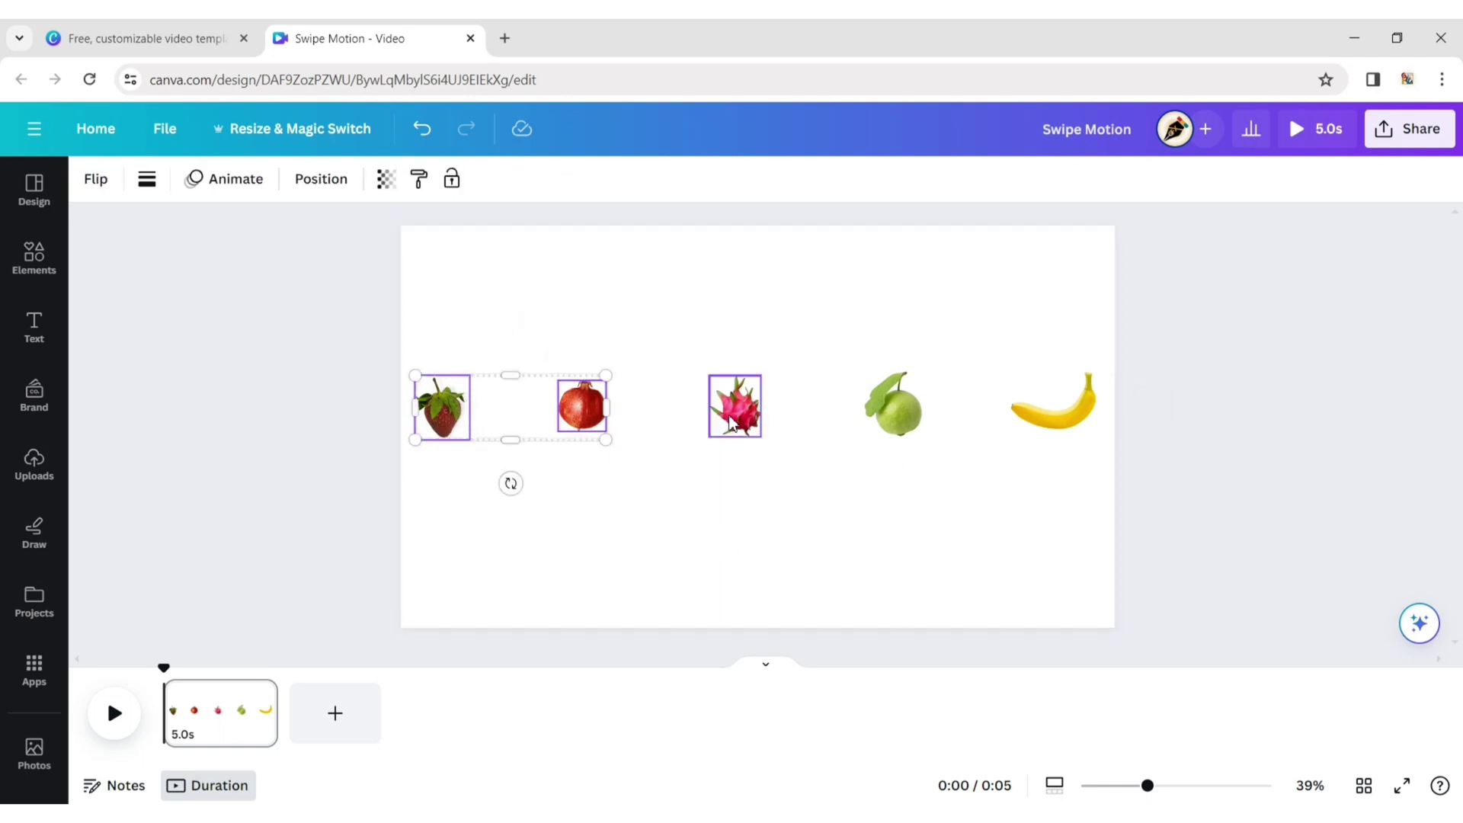
{"action": "left_click", "coordinate": [879, 412], "text": "shift"}
{"action": "left_click", "coordinate": [1023, 411], "text": "shift"}
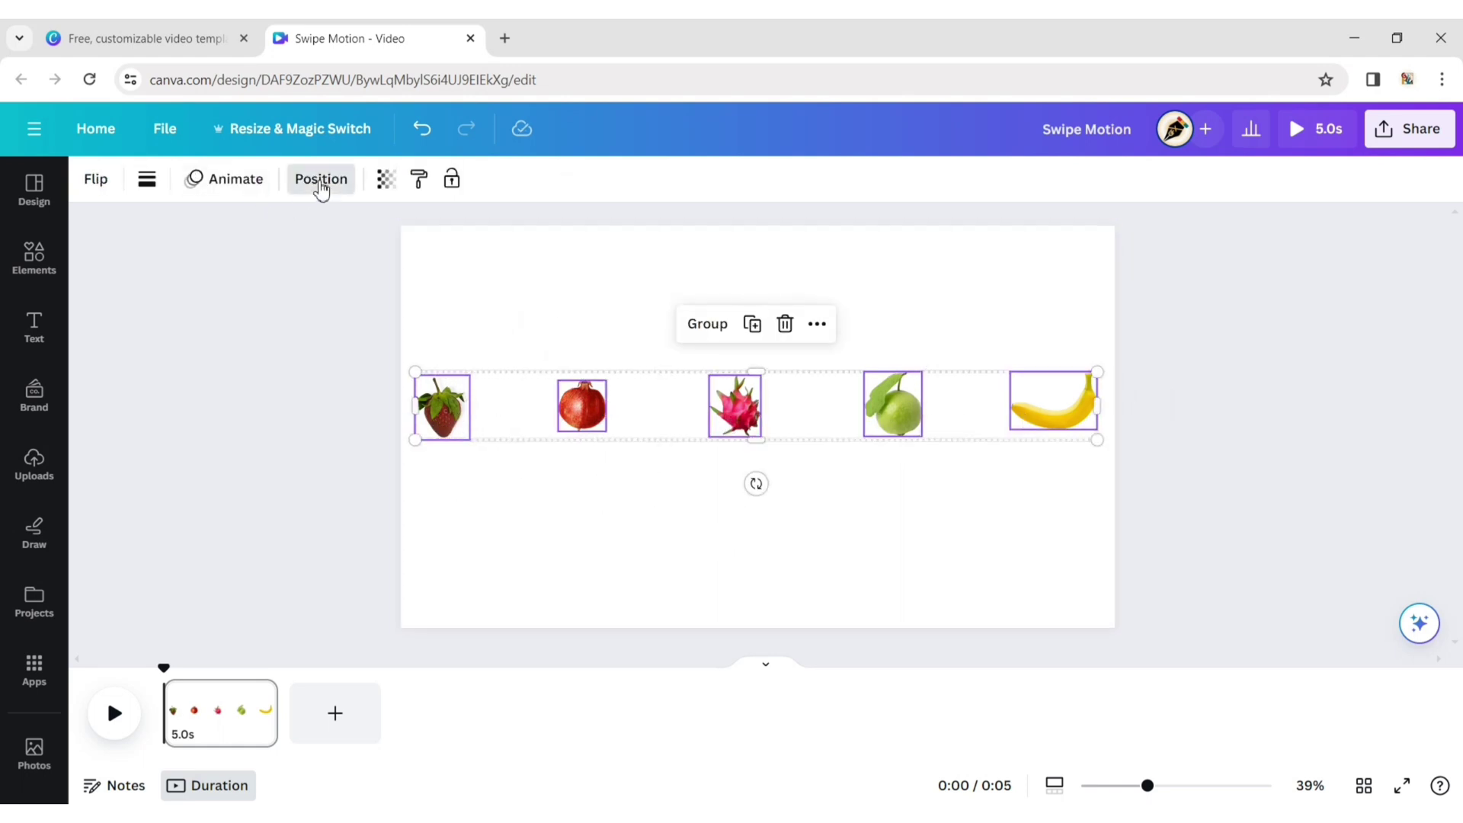
{"action": "left_click", "coordinate": [321, 178]}
{"action": "left_click", "coordinate": [116, 552]}
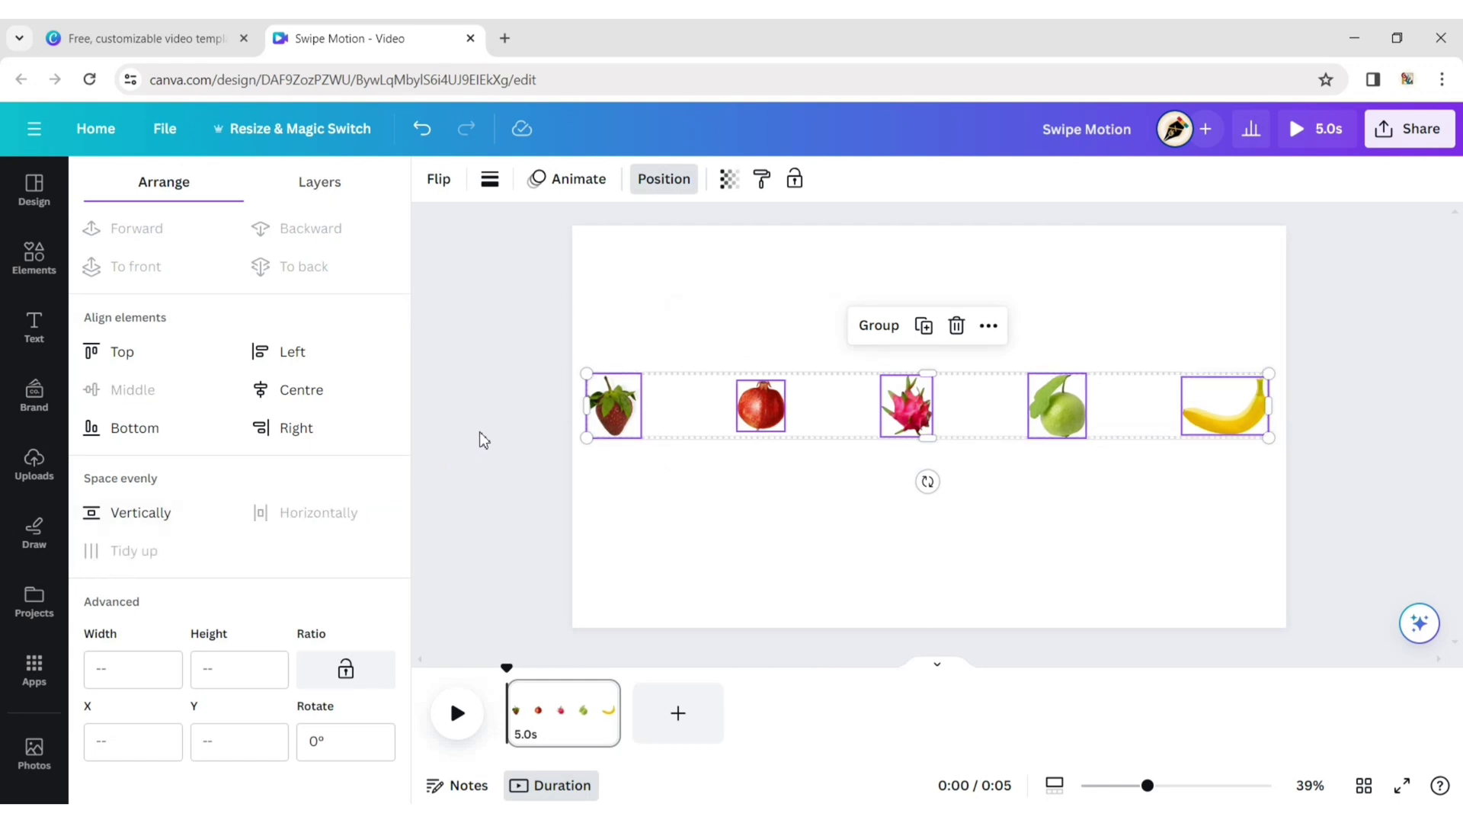
{"action": "left_click", "coordinate": [874, 329]}
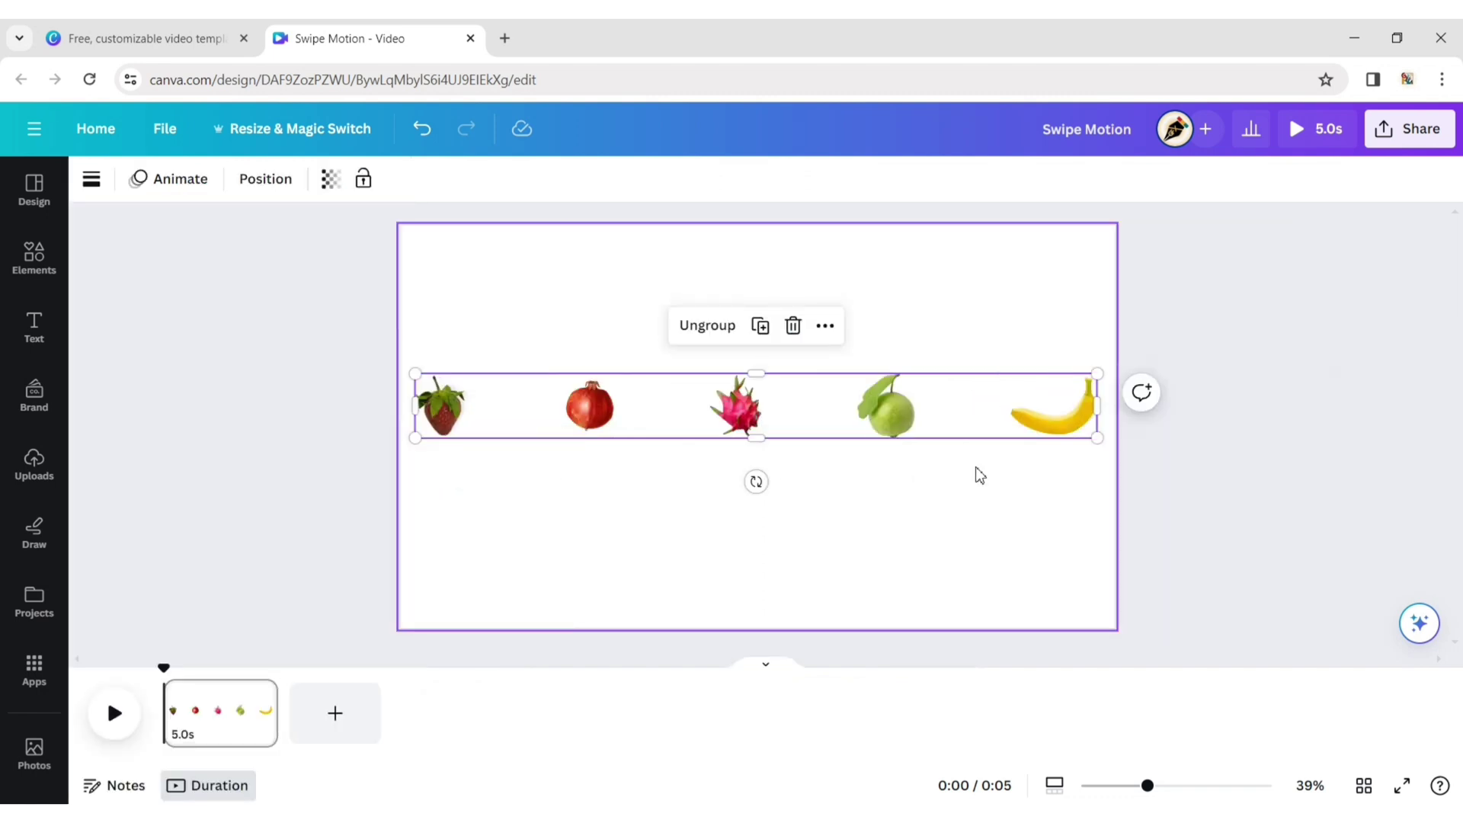
Enlarge the fruit group in stages and shift it right until only a large strawberry shows on the page.
{"action": "left_click", "coordinate": [1043, 522]}
{"action": "left_click", "coordinate": [790, 424]}
{"action": "left_click_drag", "start_coordinate": [1098, 438], "coordinate": [1440, 526]}
{"action": "left_click_drag", "start_coordinate": [1018, 419], "coordinate": [1138, 404]}
{"action": "left_click_drag", "start_coordinate": [674, 455], "coordinate": [163, 499]}
{"action": "left_click_drag", "start_coordinate": [739, 405], "coordinate": [1192, 365]}
{"action": "left_click_drag", "start_coordinate": [617, 462], "coordinate": [105, 610]}
{"action": "left_click_drag", "start_coordinate": [474, 336], "coordinate": [1059, 302]}
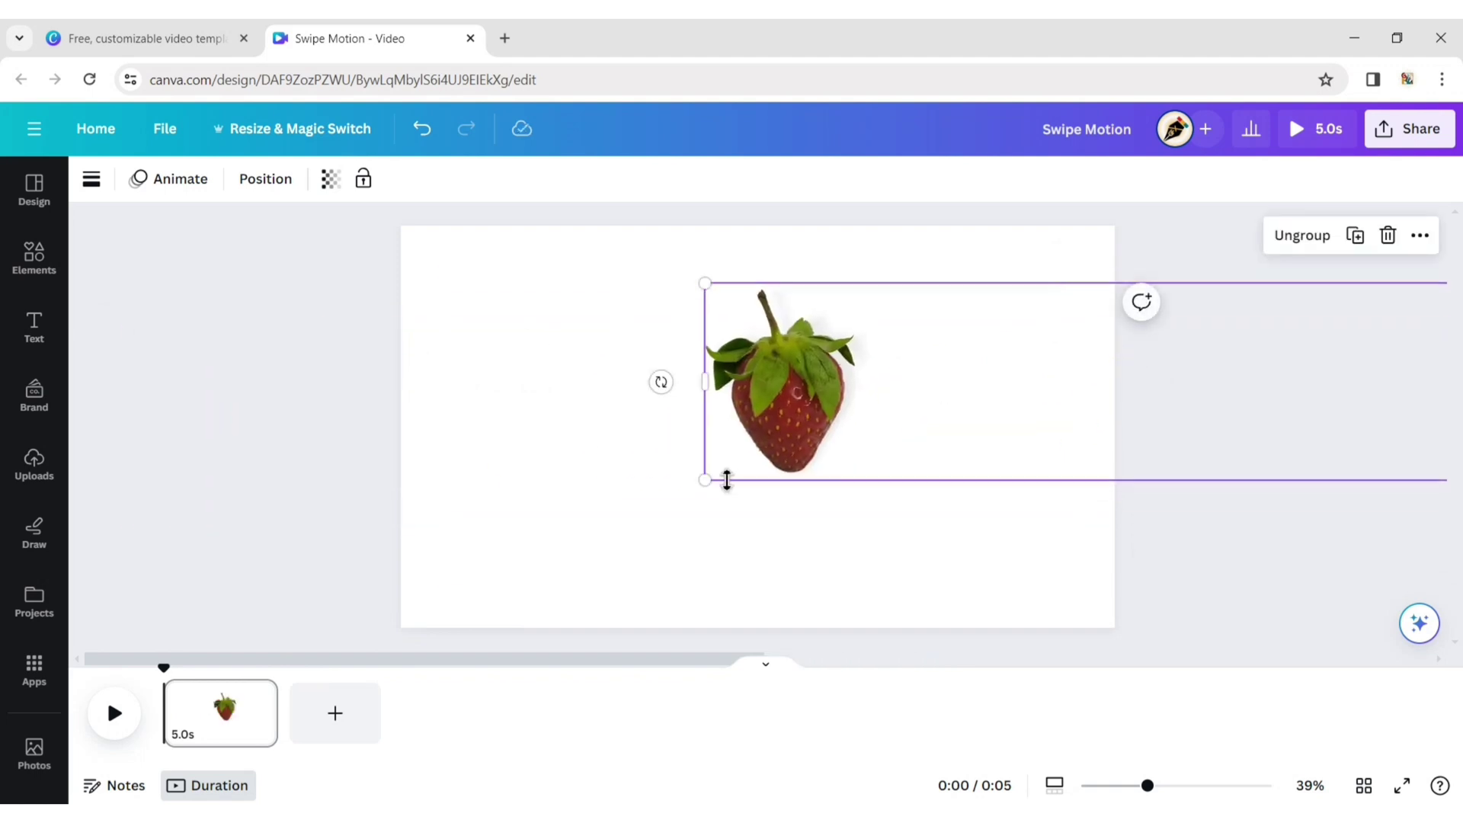
{"action": "left_click_drag", "start_coordinate": [705, 483], "coordinate": [183, 705]}
{"action": "left_click_drag", "start_coordinate": [353, 353], "coordinate": [878, 329]}
Fine-tune the fruit group's size and move it left so the strawberry sits near the middle of the page.
{"action": "left_click_drag", "start_coordinate": [665, 267], "coordinate": [685, 273]}
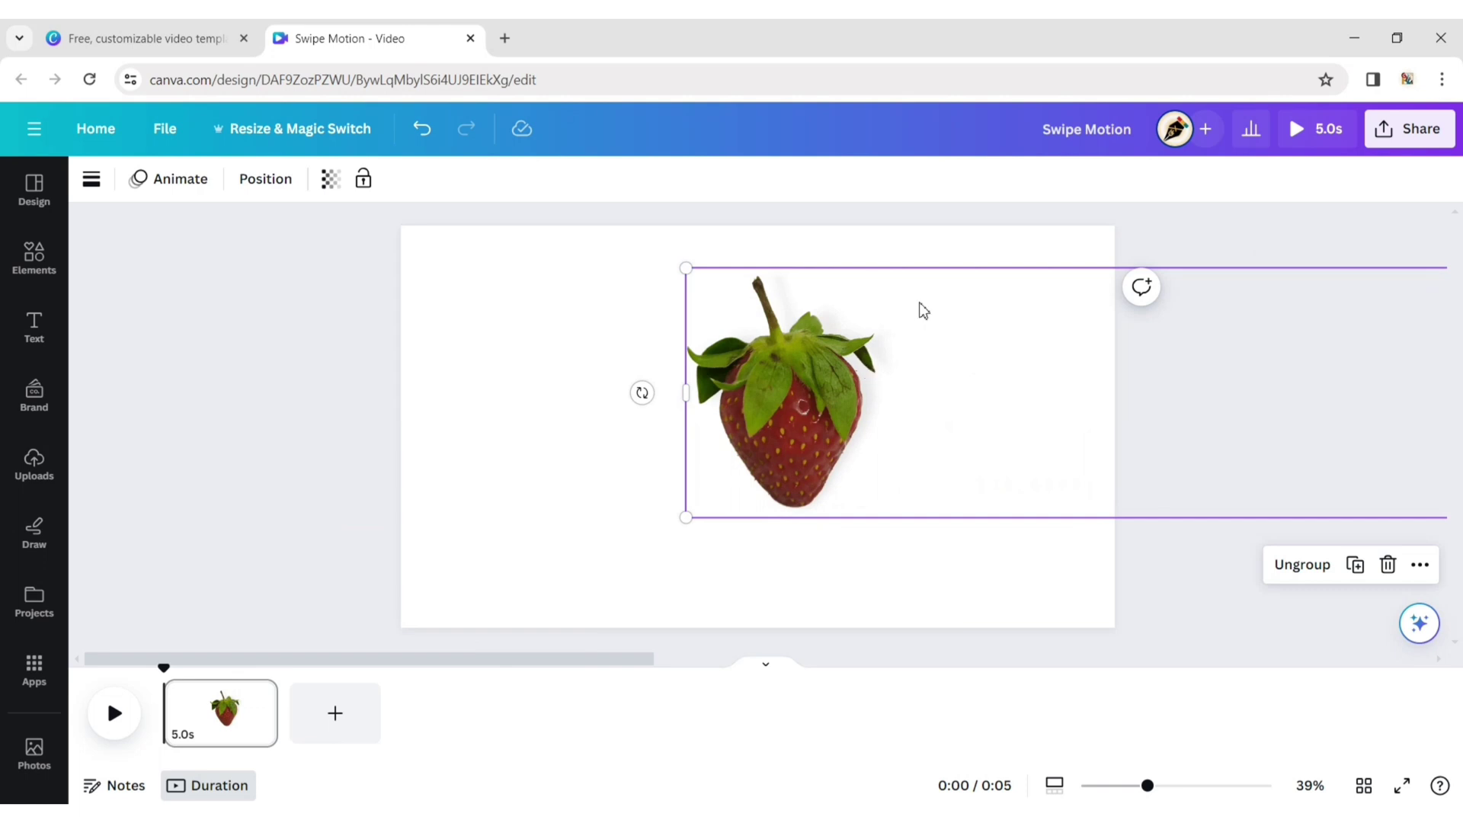
{"action": "left_click_drag", "start_coordinate": [689, 271], "coordinate": [719, 272]}
{"action": "left_click_drag", "start_coordinate": [877, 398], "coordinate": [771, 387]}
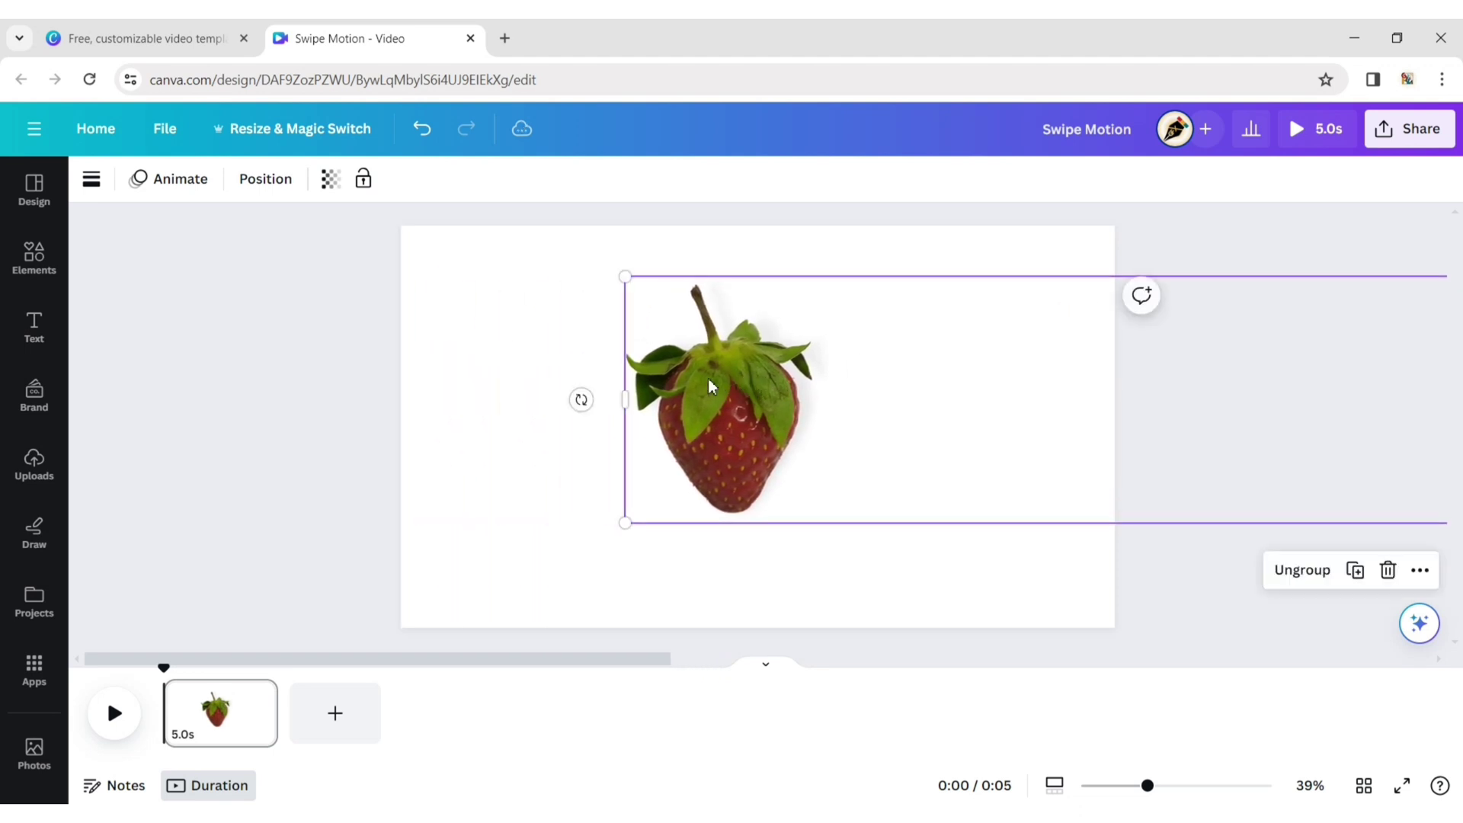
{"action": "left_click", "coordinate": [1324, 351]}
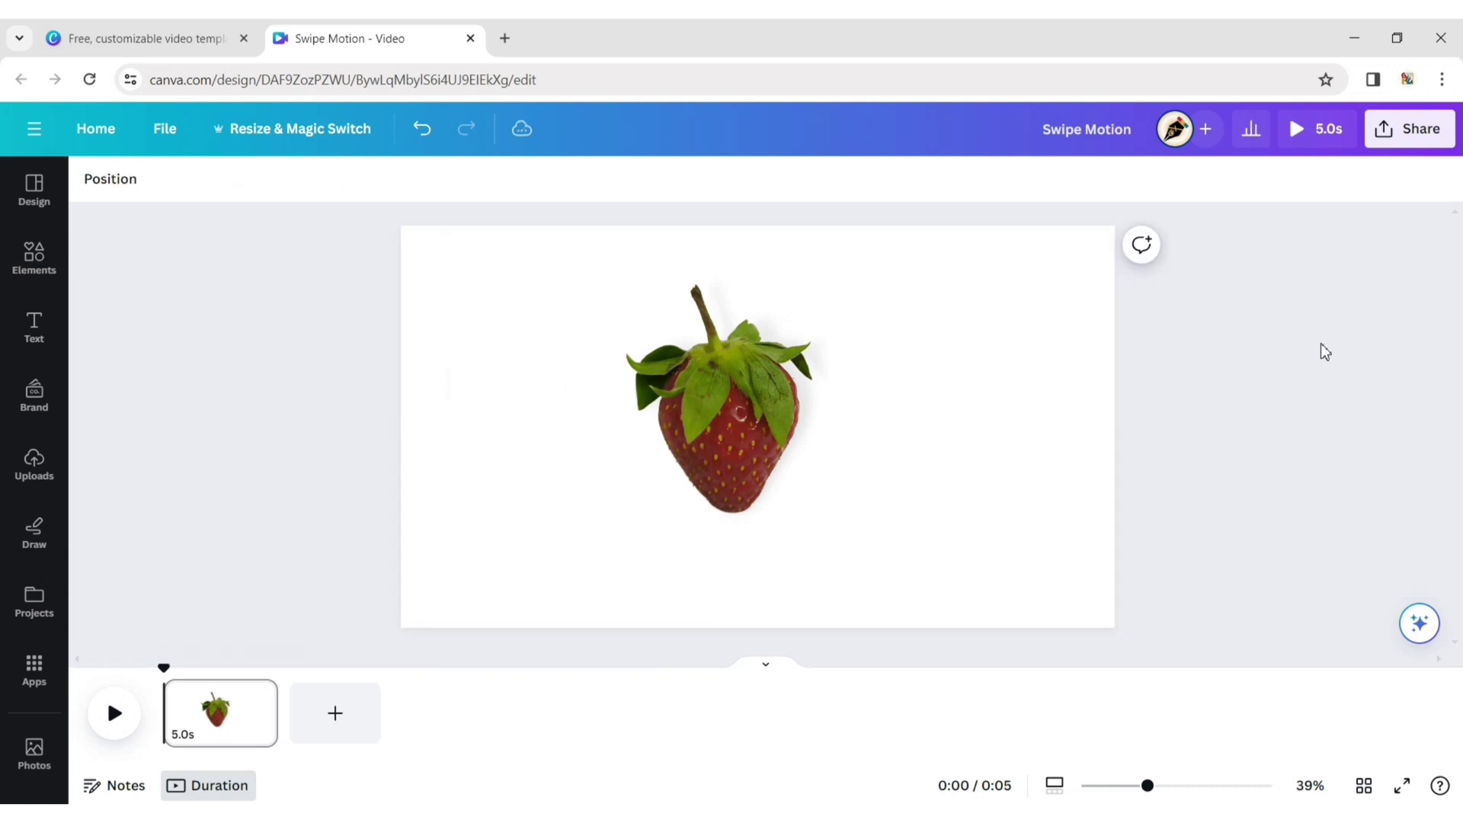
{"action": "left_click", "coordinate": [945, 270]}
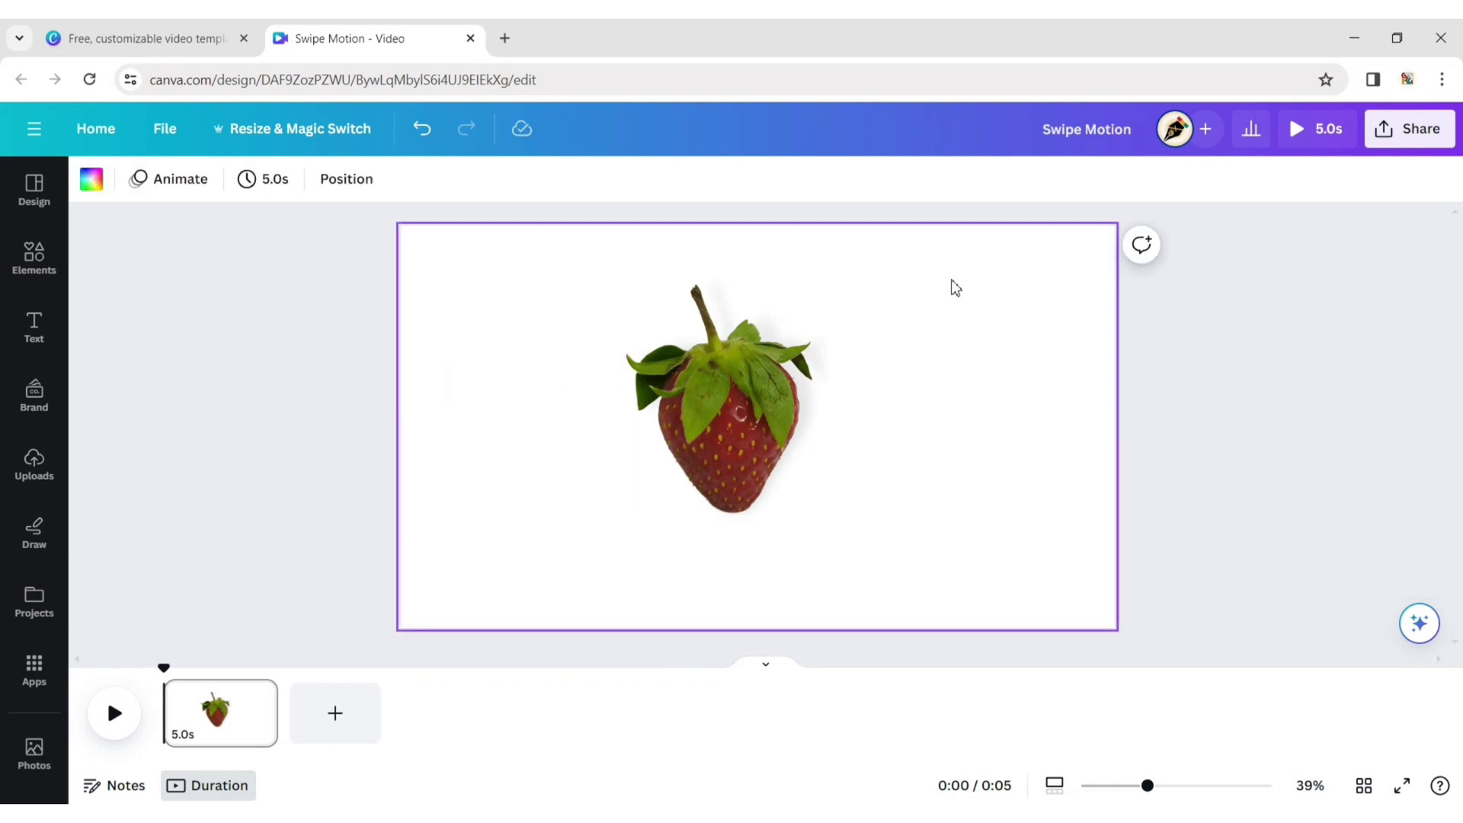
Show rulers and guides, and place a vertical guide at the page's centre with the strawberry centred on it.
{"action": "left_click", "coordinate": [155, 135]}
{"action": "mouse_move", "coordinate": [384, 367]}
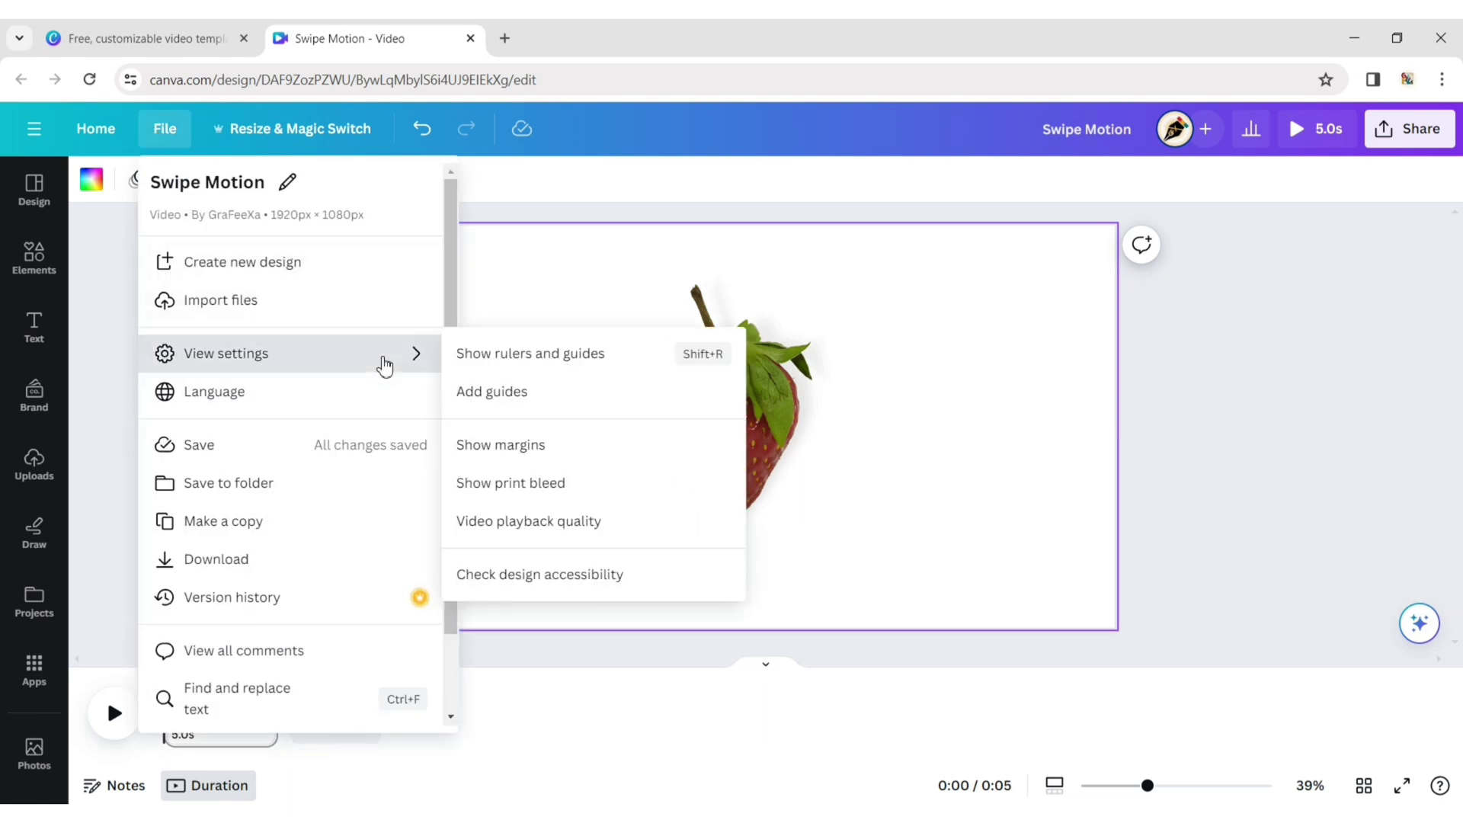
{"action": "left_click", "coordinate": [508, 364]}
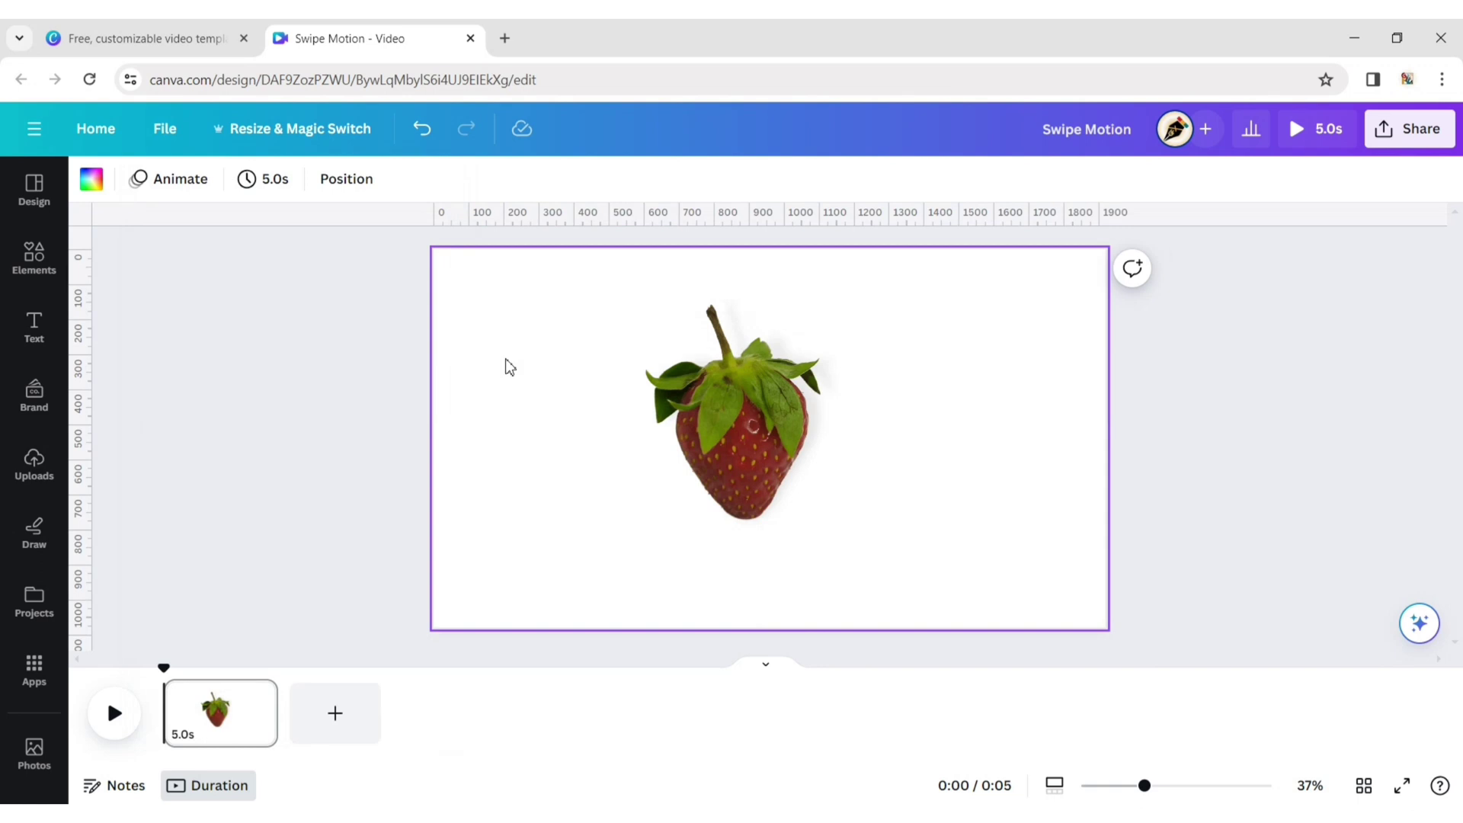
{"action": "key", "text": "ctrl+z"}
{"action": "left_click_drag", "start_coordinate": [131, 415], "coordinate": [777, 435]}
{"action": "left_click", "coordinate": [1219, 383]}
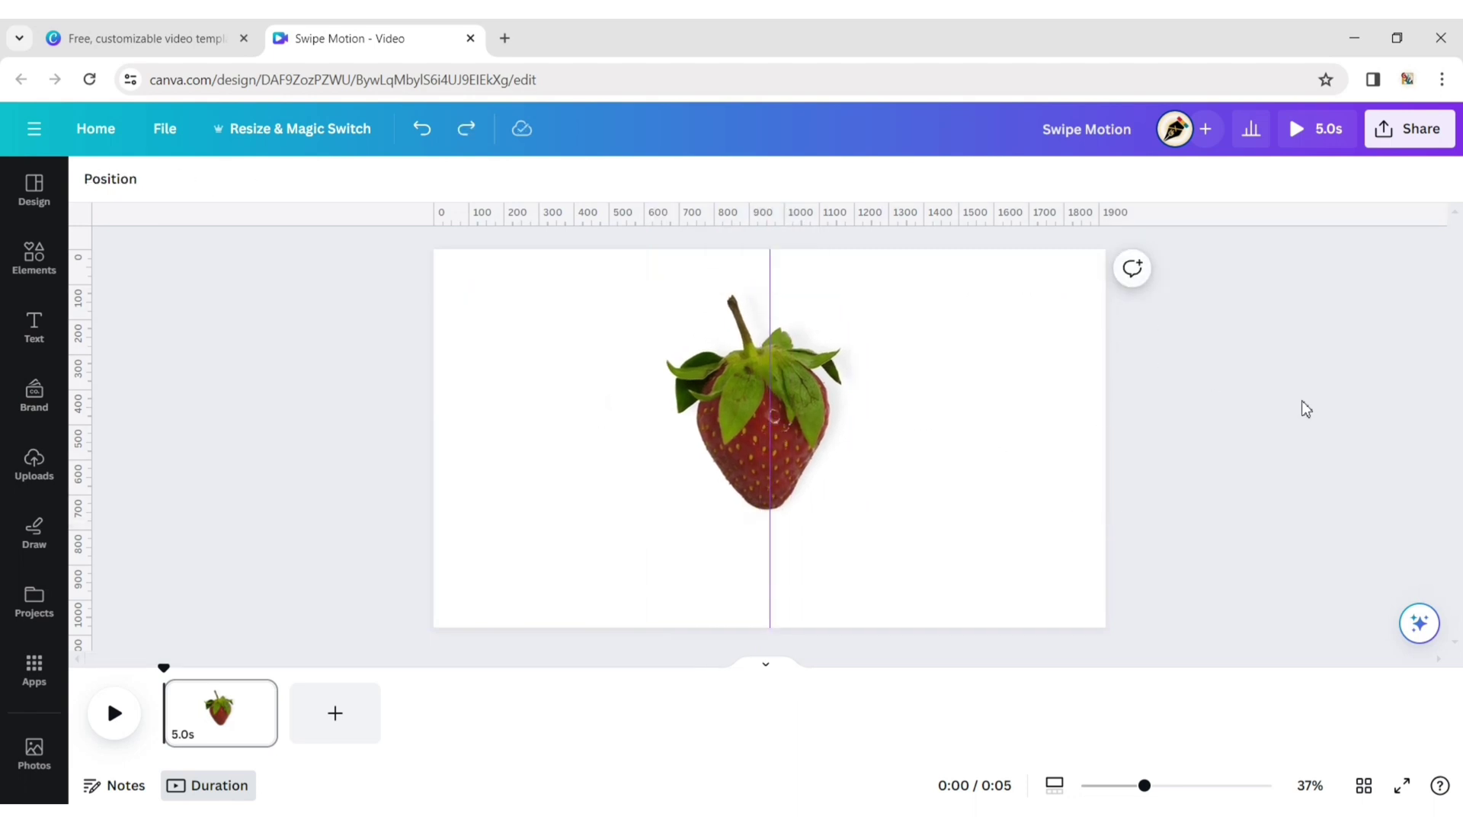
Add a heading reading "Strawberry" in the upper part of the page, to the right of the strawberry.
{"action": "left_click", "coordinate": [34, 328]}
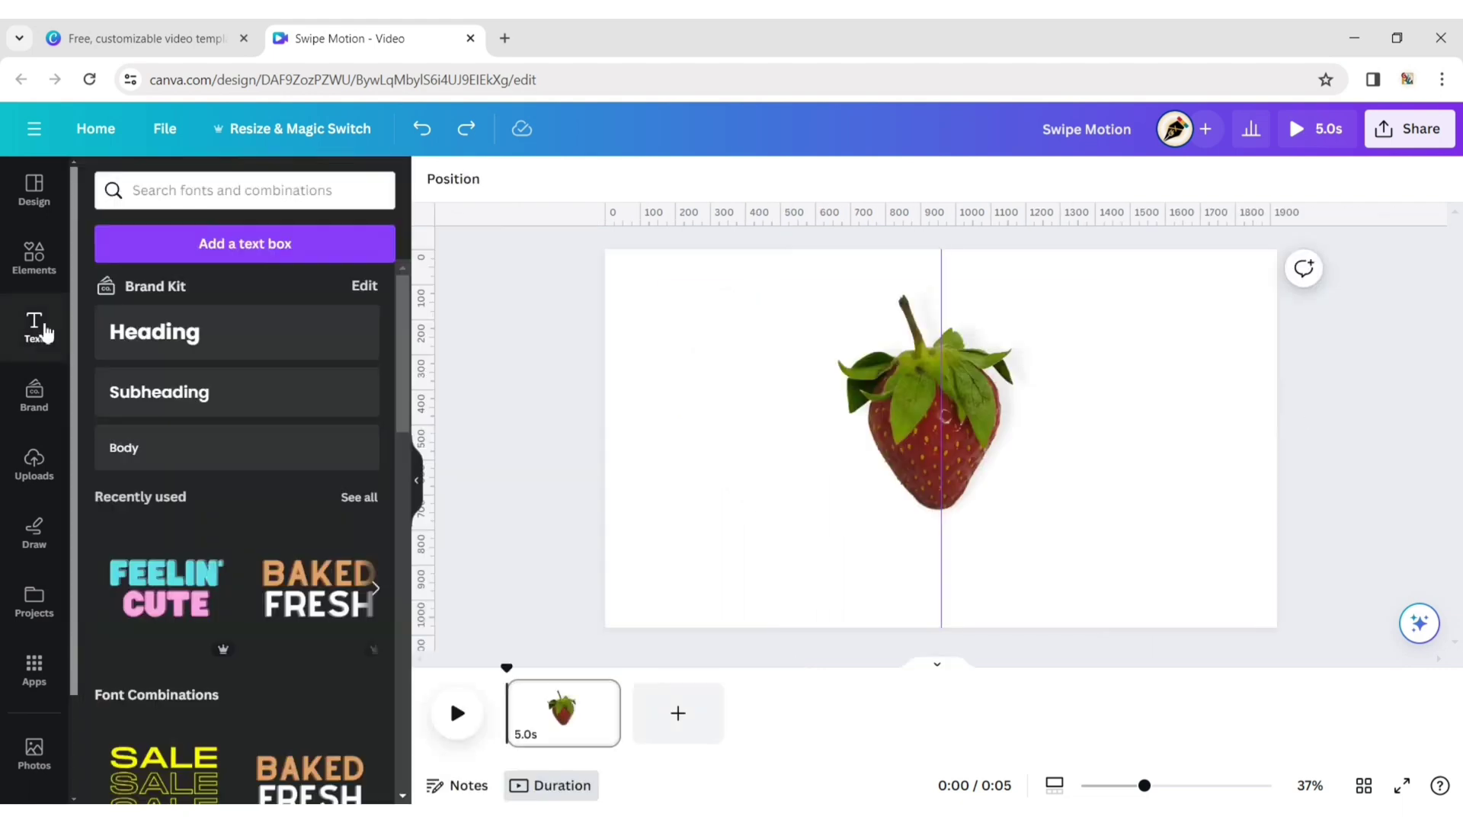
{"action": "left_click", "coordinate": [216, 340]}
{"action": "left_click", "coordinate": [416, 478]}
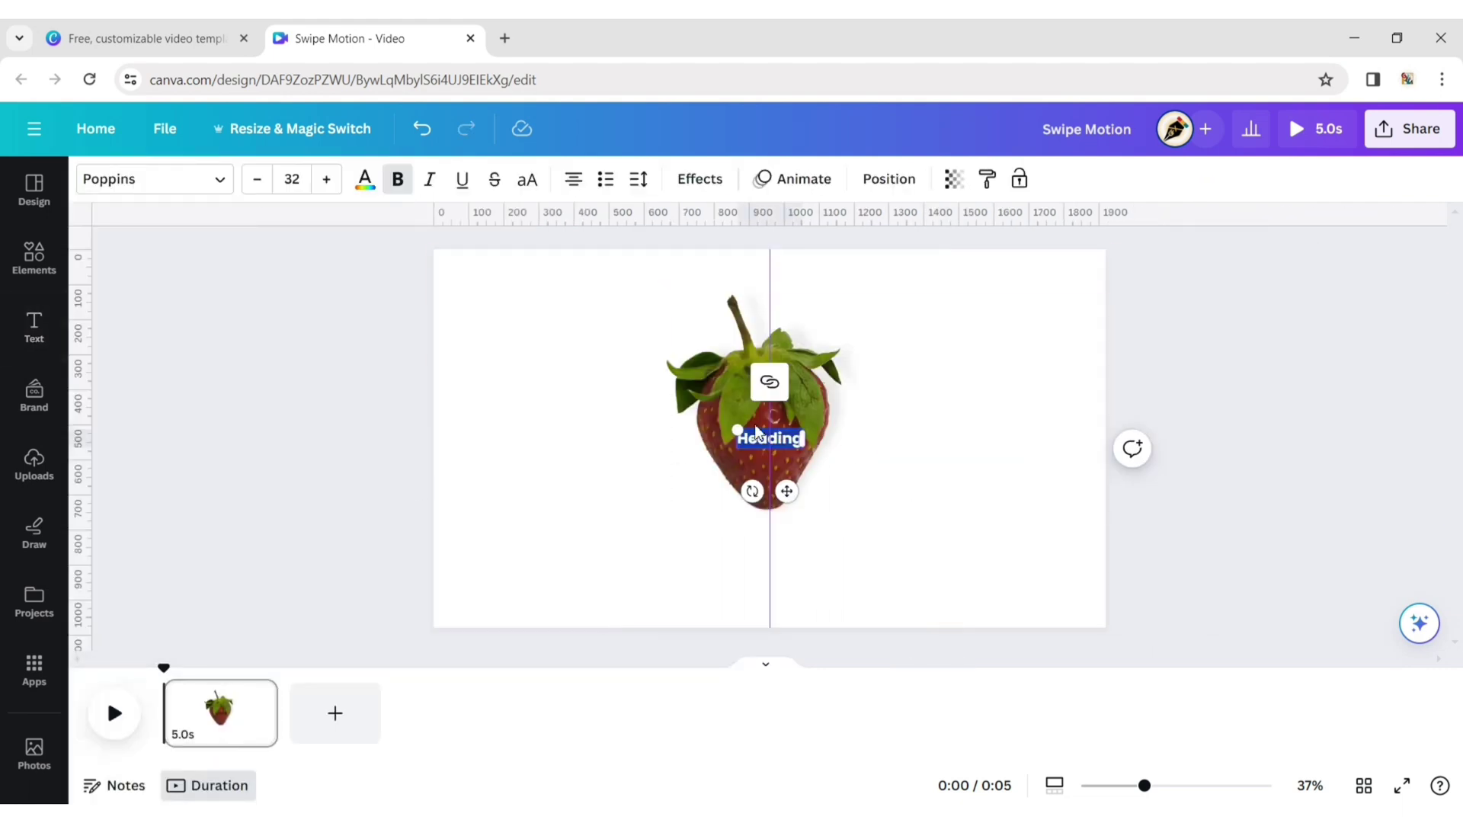
{"action": "left_click_drag", "start_coordinate": [790, 490], "coordinate": [980, 369]}
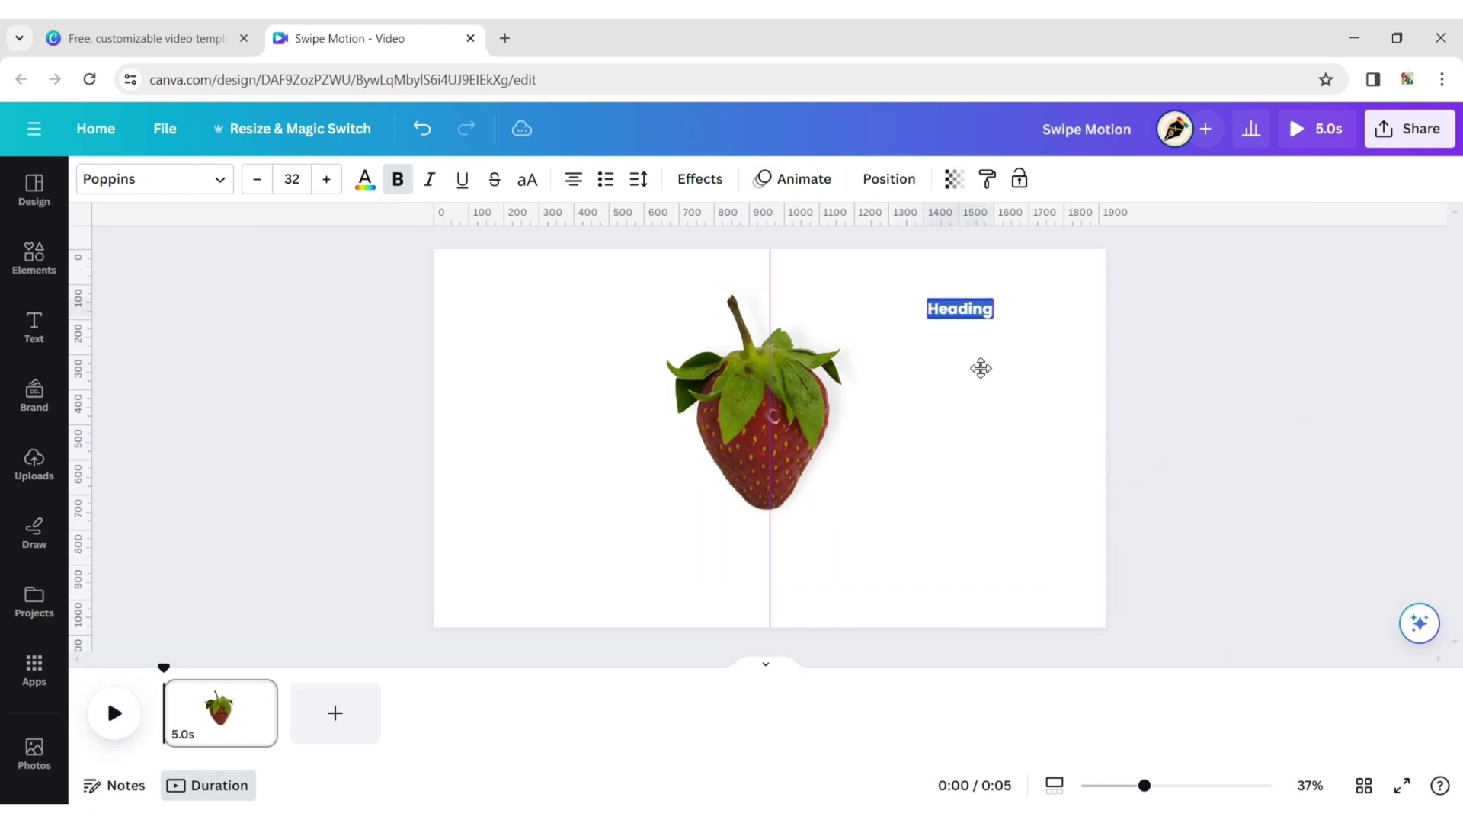
{"action": "double_click", "coordinate": [972, 314]}
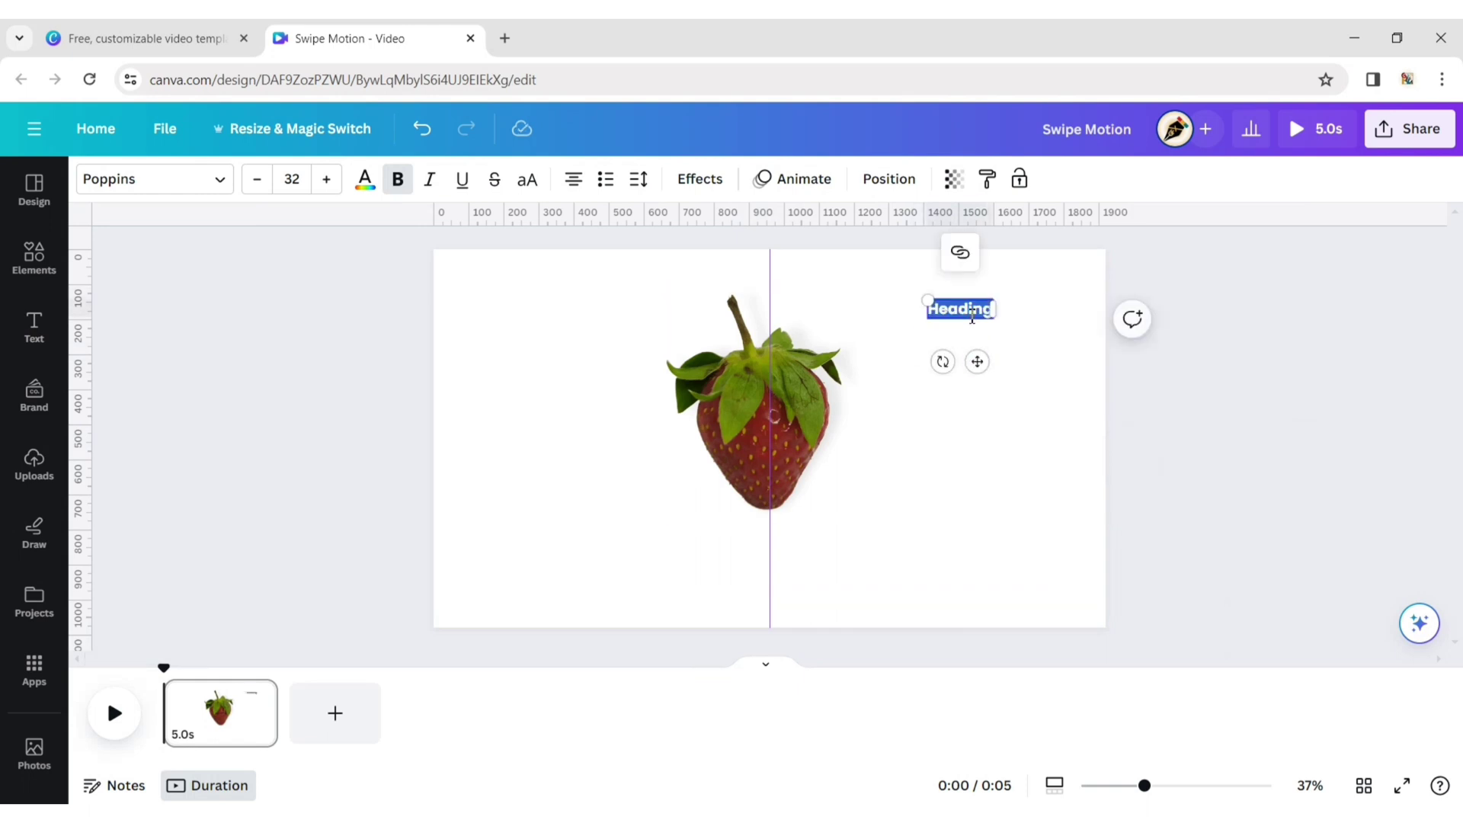
{"action": "type", "text": "Str"}
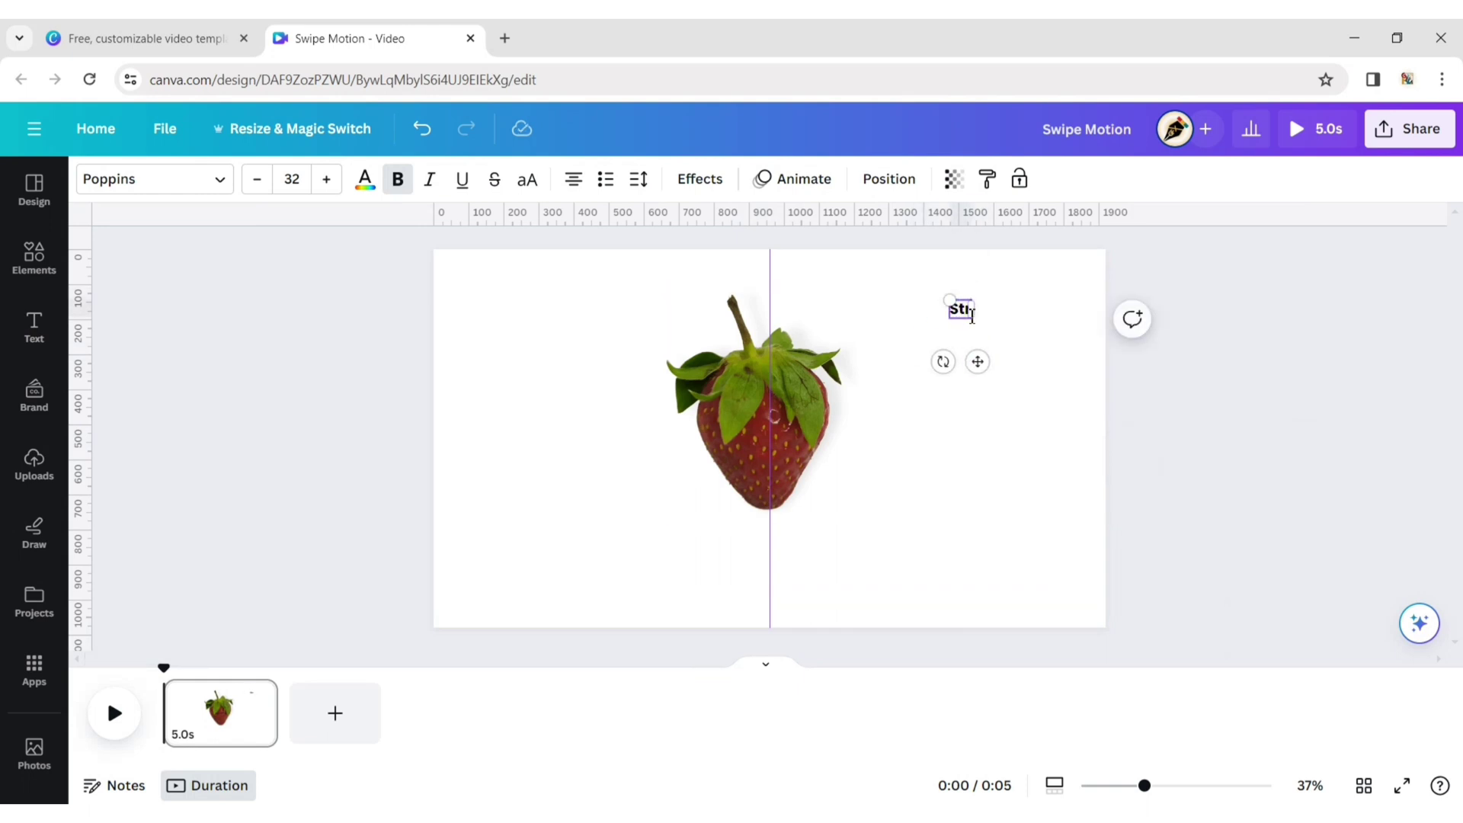
{"action": "type", "text": "awberry"}
{"action": "left_click", "coordinate": [604, 398]}
{"action": "left_click", "coordinate": [921, 519]}
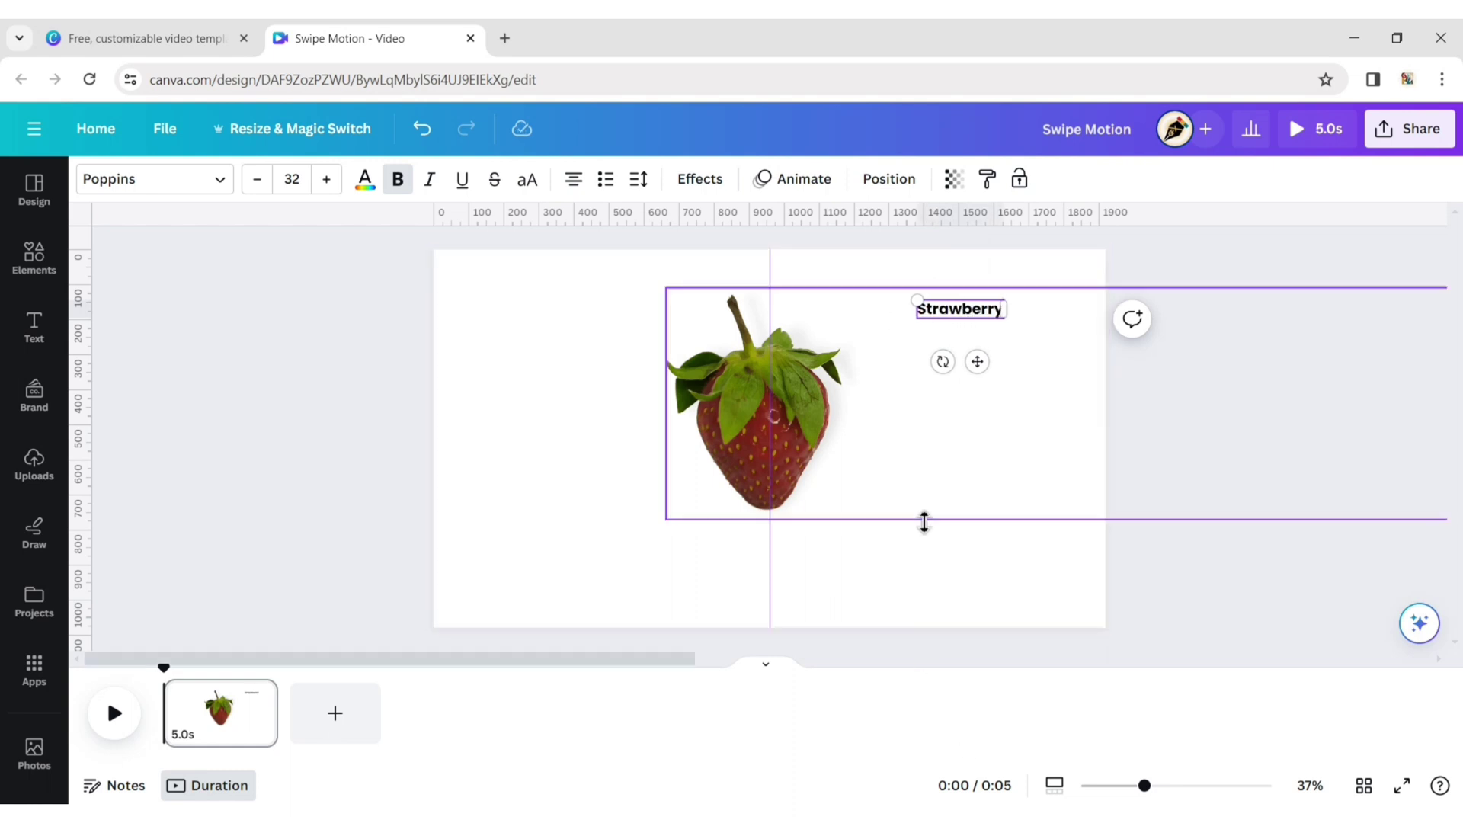
{"action": "key", "text": "ctrl+z"}
Search the fonts for "norwester" and set the Strawberry heading in Norwester.
{"action": "left_click", "coordinate": [983, 312]}
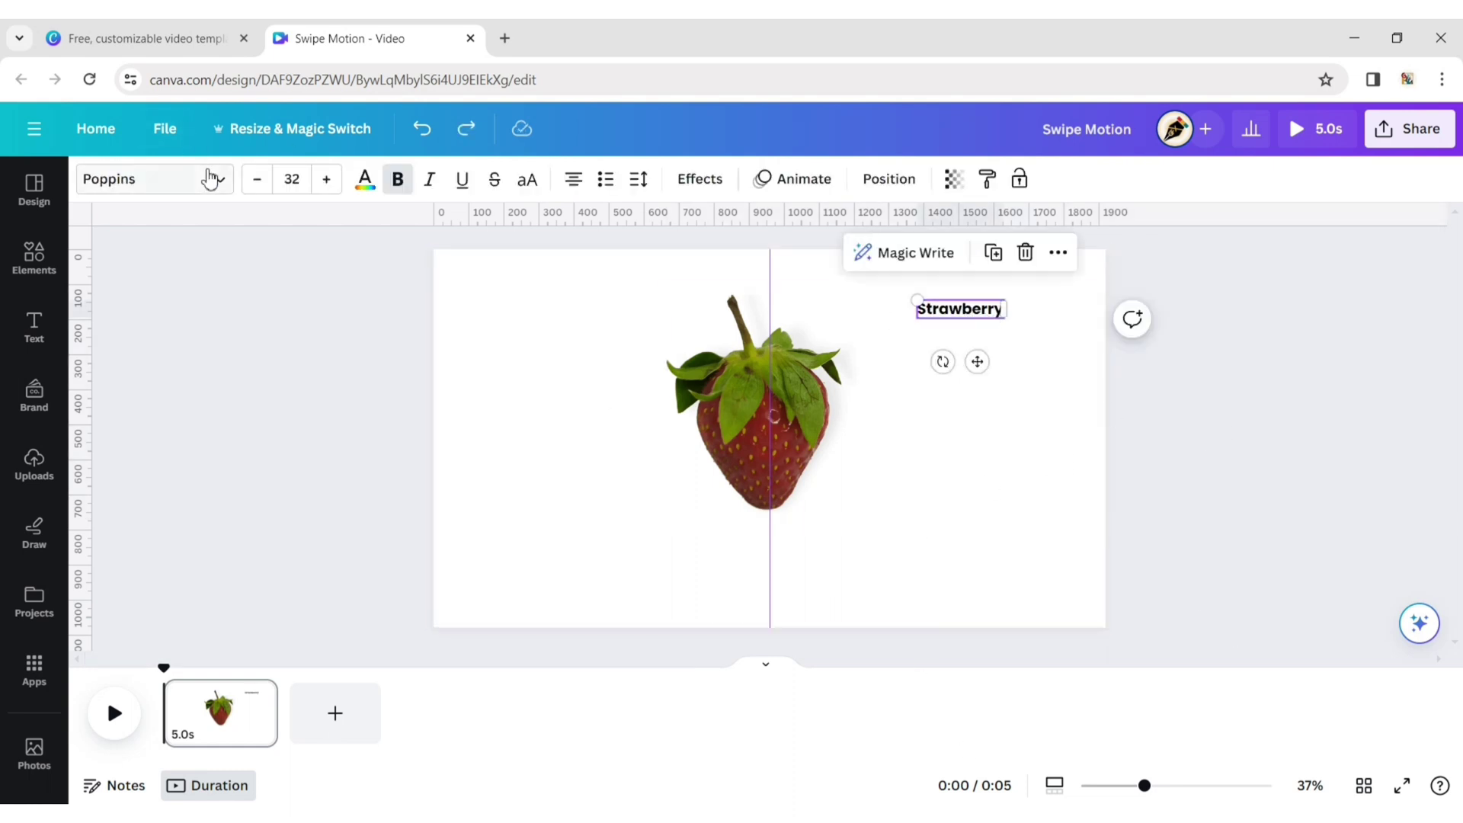
{"action": "left_click", "coordinate": [205, 177]}
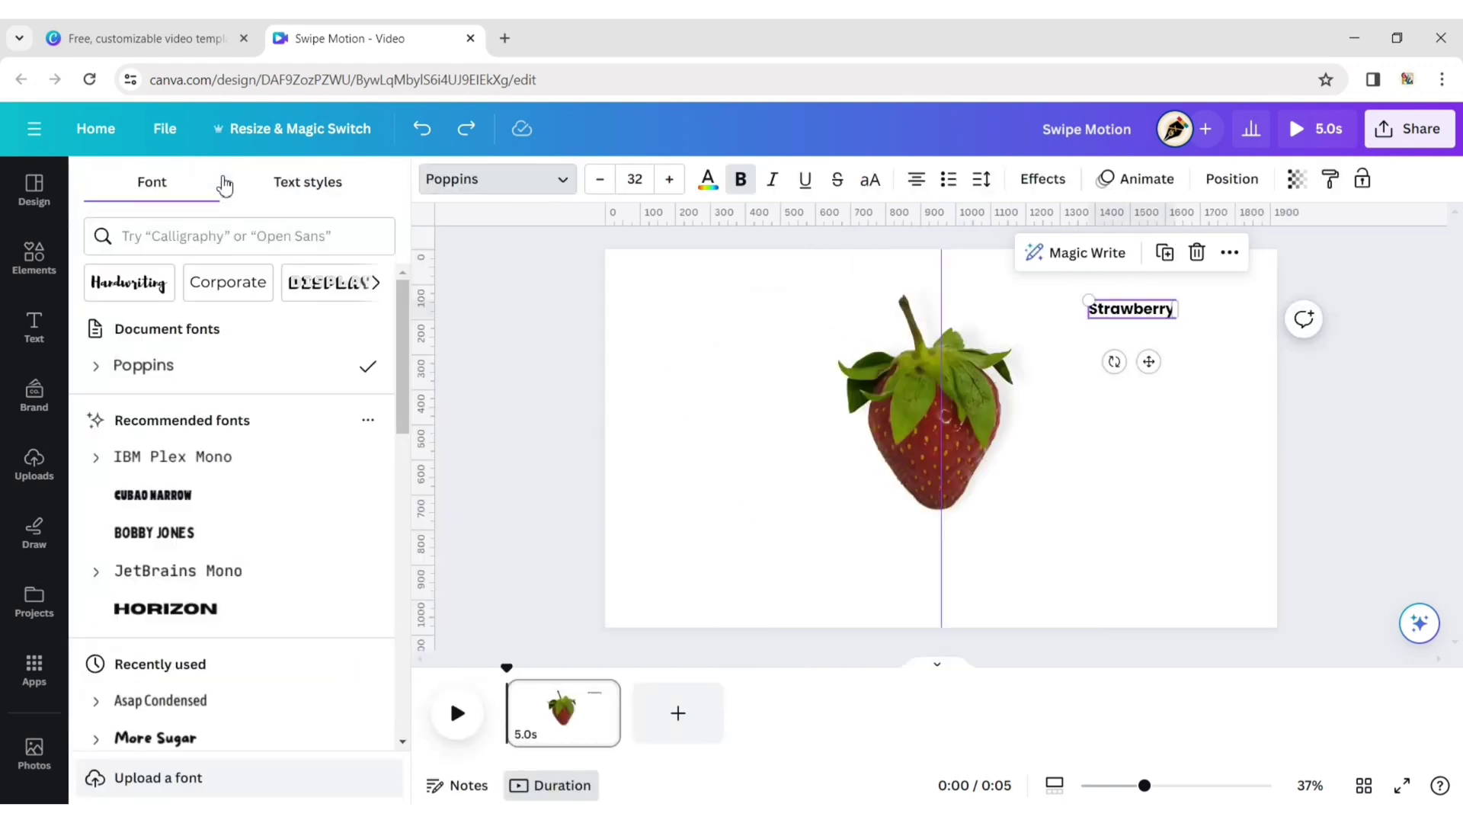
{"action": "left_click", "coordinate": [157, 238]}
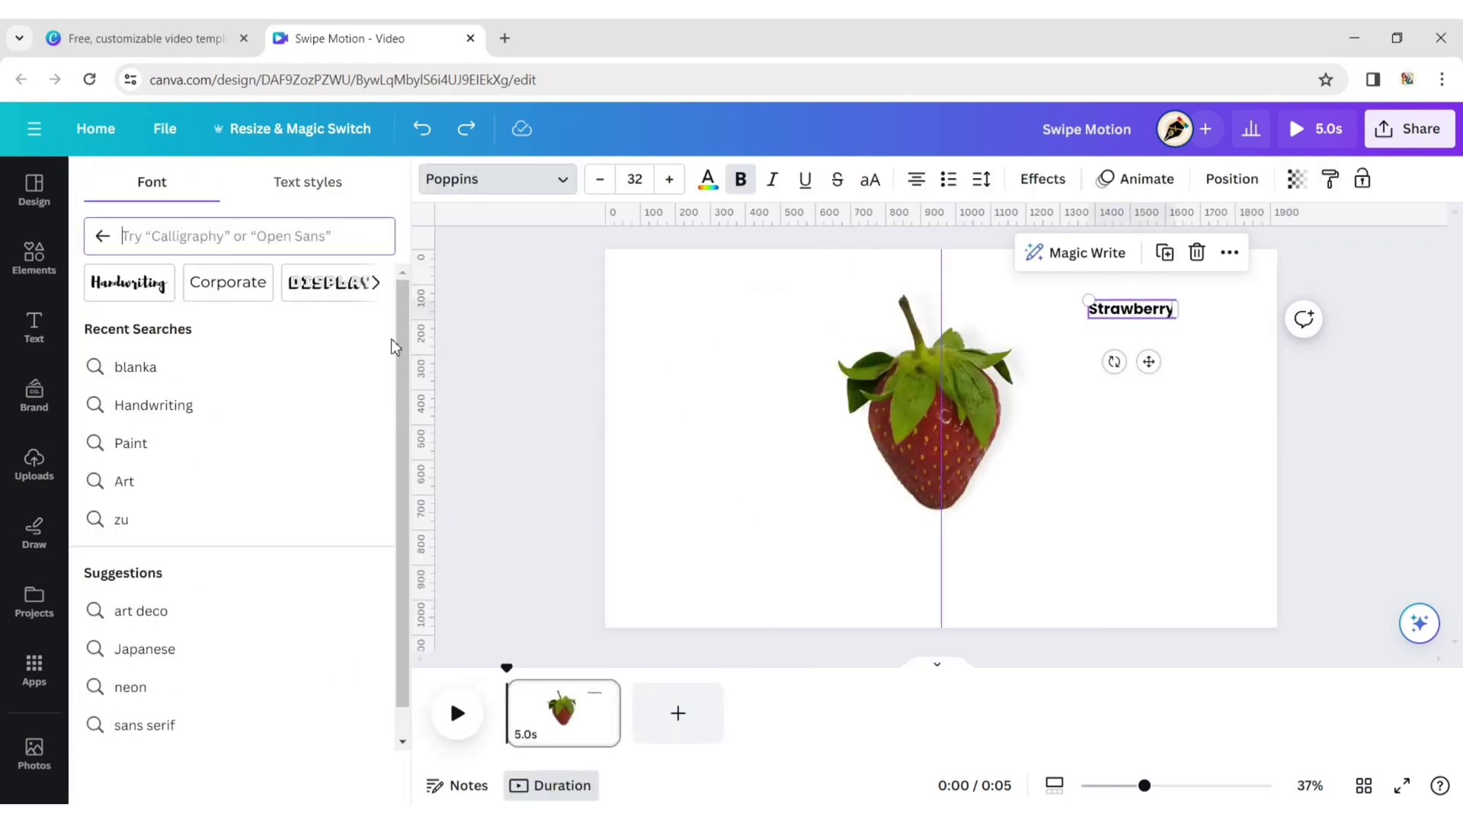
{"action": "type", "text": "nor"}
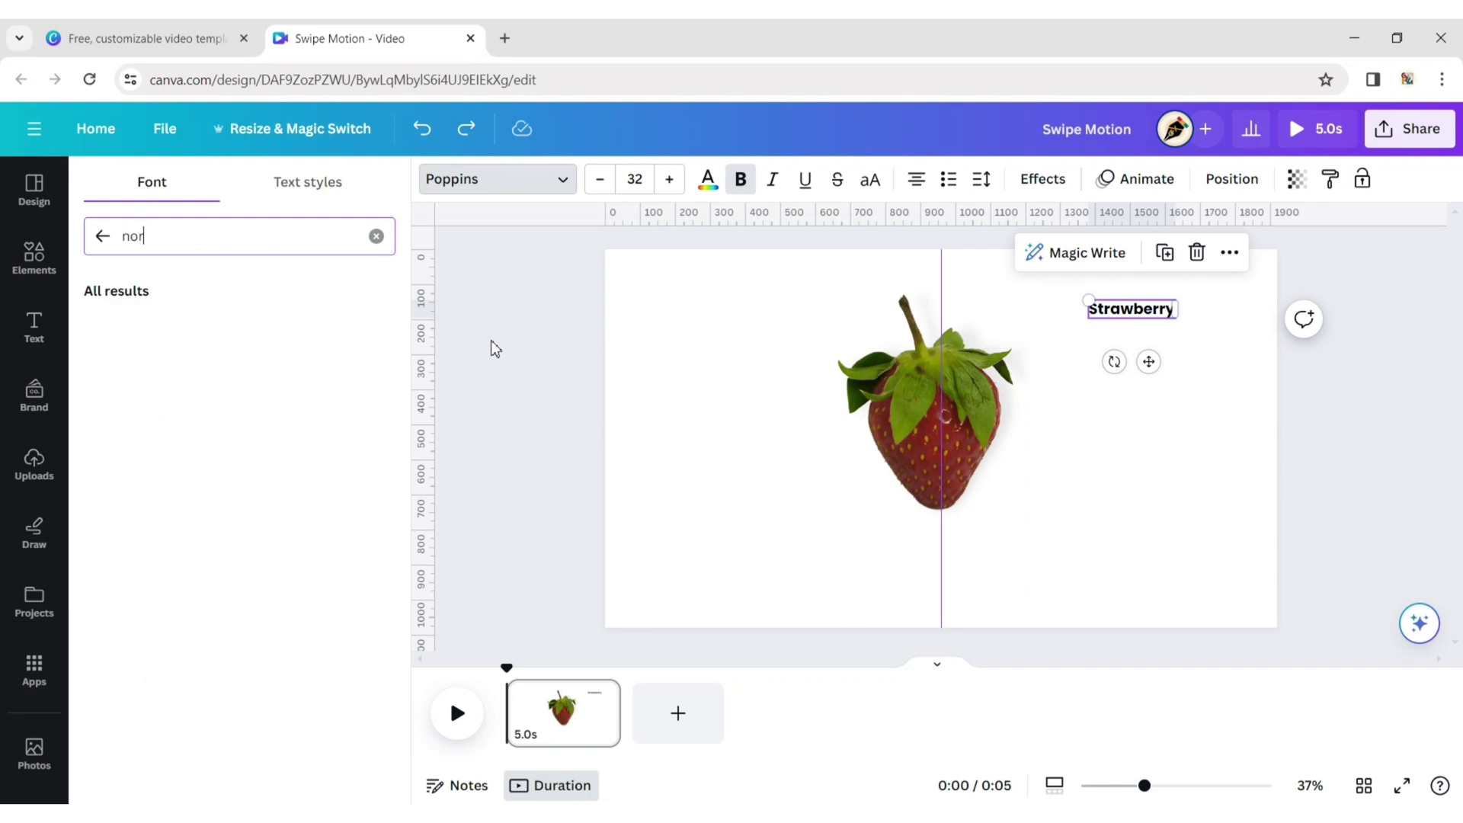
{"action": "type", "text": "wester"}
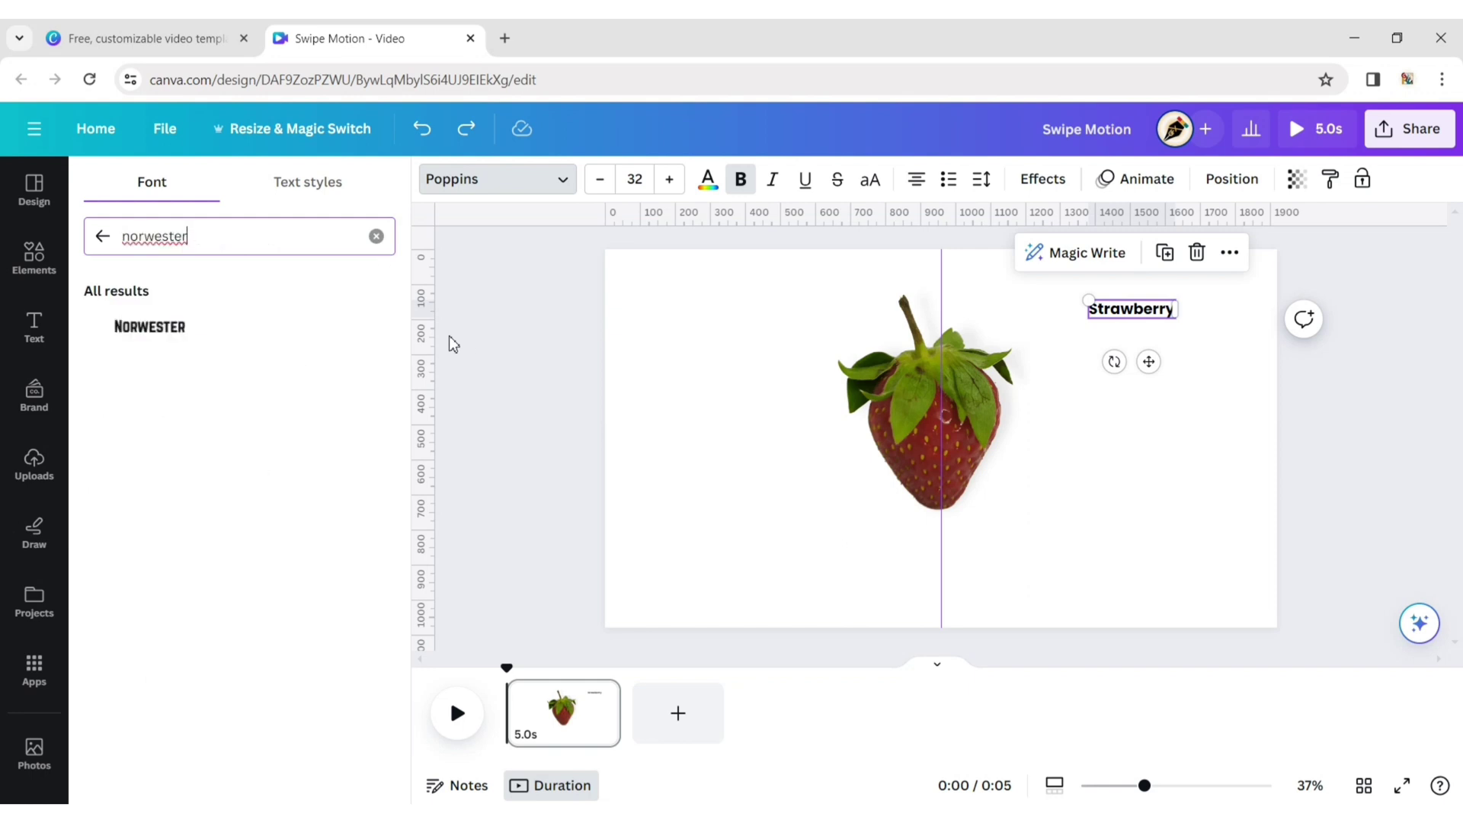
{"action": "left_click", "coordinate": [307, 346]}
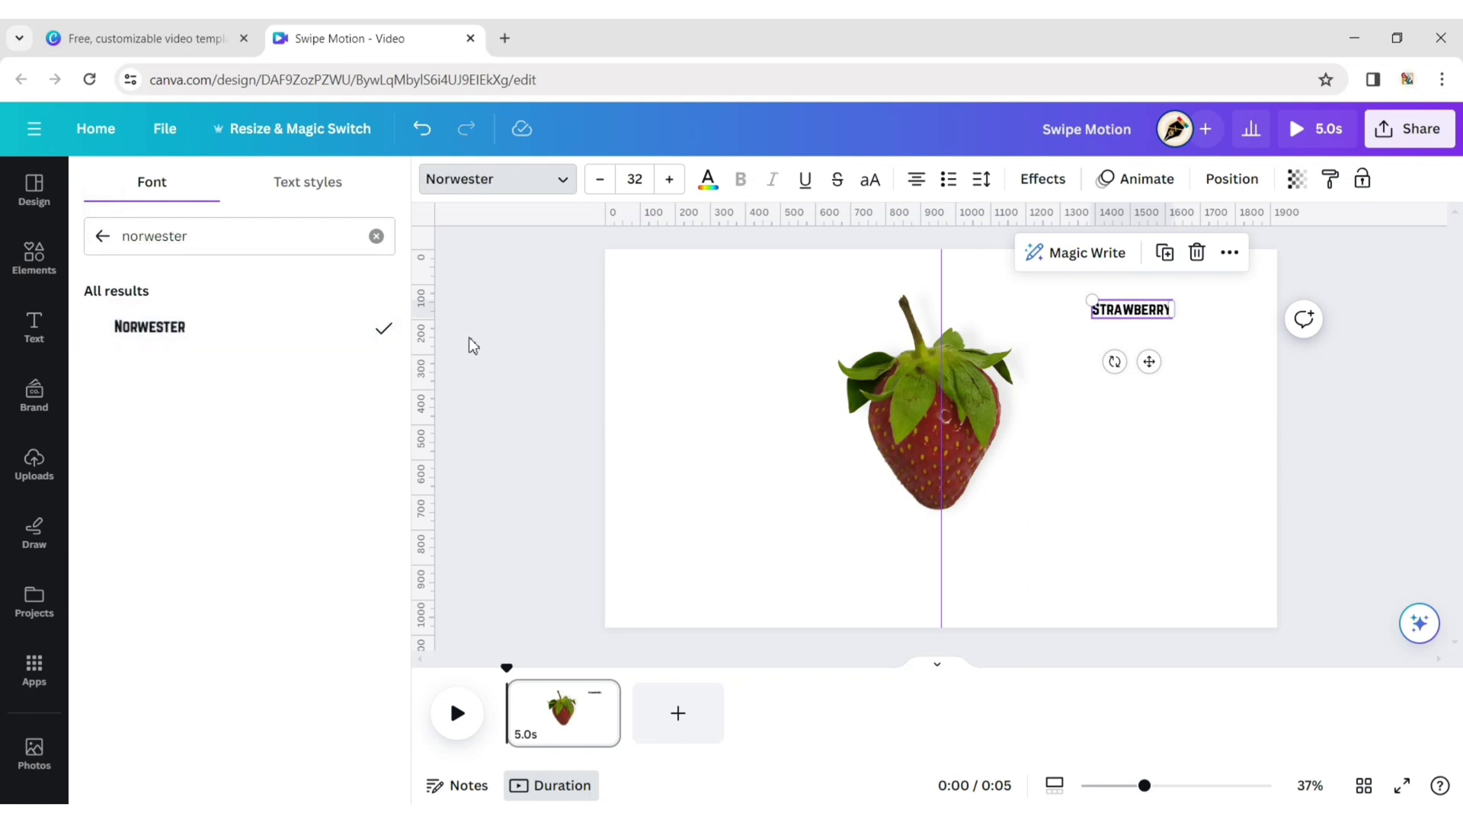
{"action": "left_click", "coordinate": [472, 345]}
Duplicate the Strawberry heading, place the copy directly below it and change its text to "Pomegranate".
{"action": "left_click", "coordinate": [993, 254]}
{"action": "left_click_drag", "start_coordinate": [999, 373], "coordinate": [985, 411]}
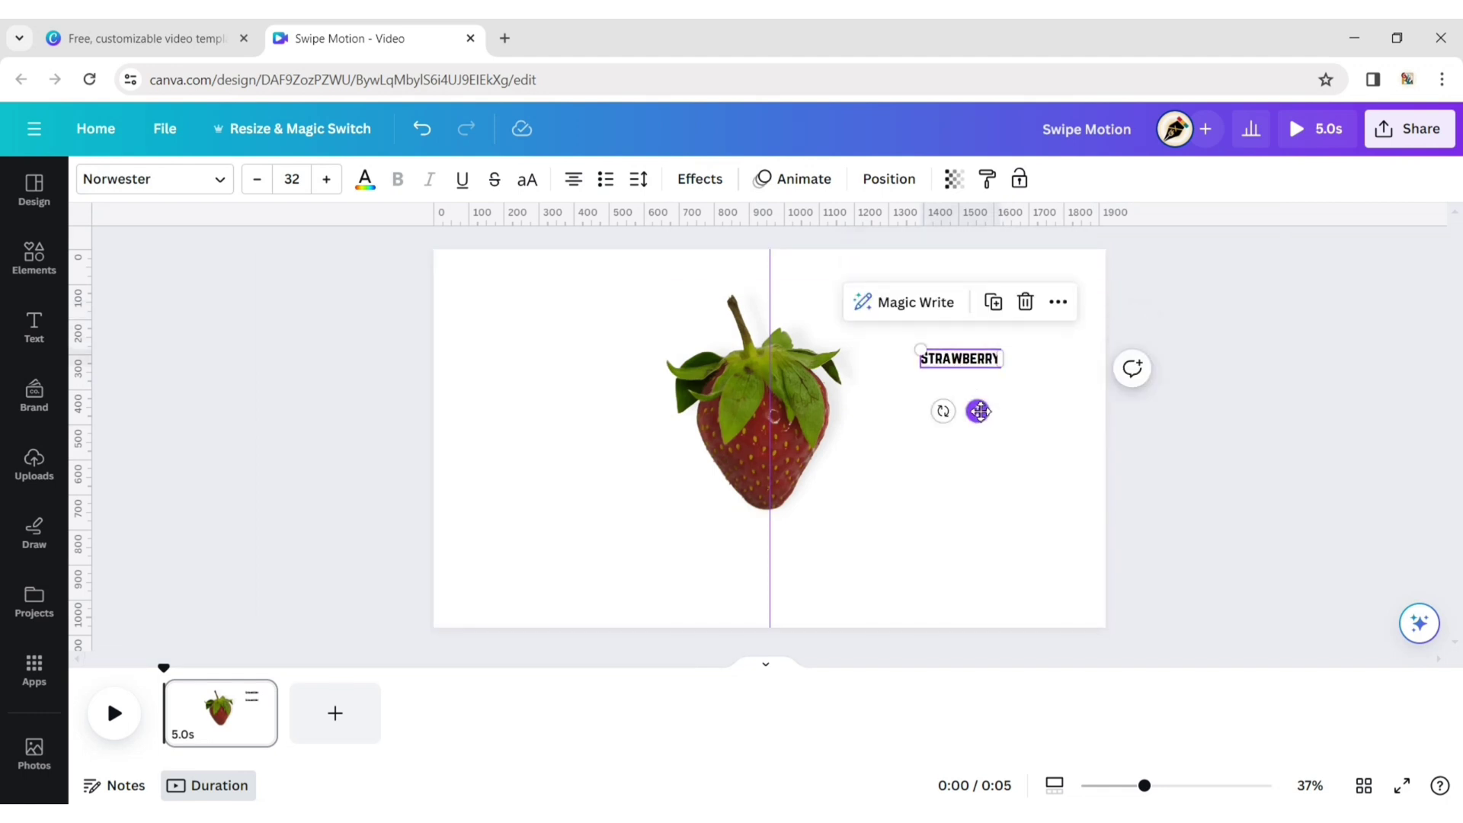
{"action": "key", "text": "Return"}
{"action": "key", "text": "BackSpace"}
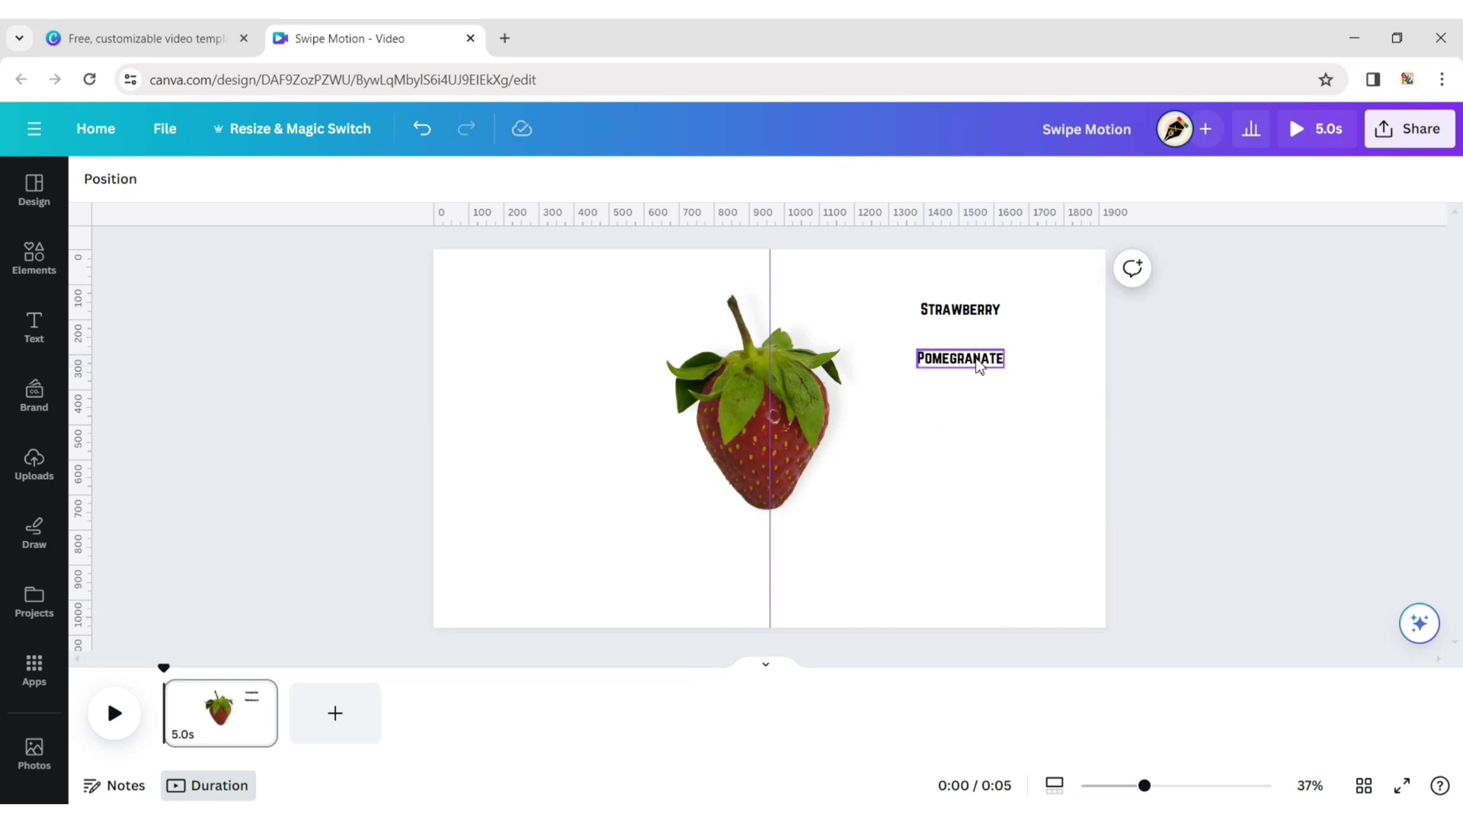
Place a copy of the Pomegranate heading directly below it and change its text to "Dragon".
{"action": "left_click_drag", "start_coordinate": [976, 400], "coordinate": [978, 448]}
{"action": "double_click", "coordinate": [973, 407]}
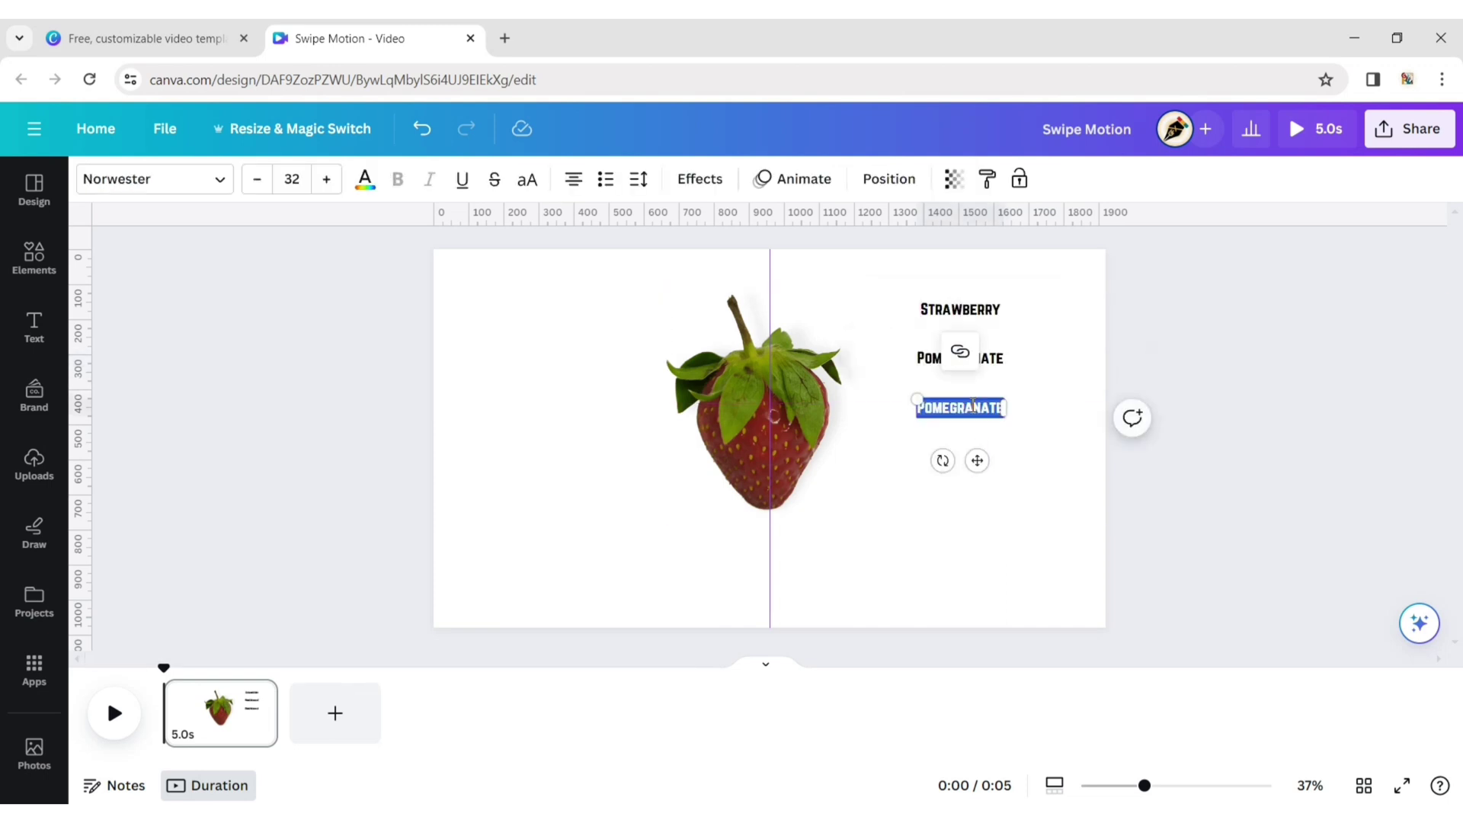
{"action": "type", "text": "ORA"}
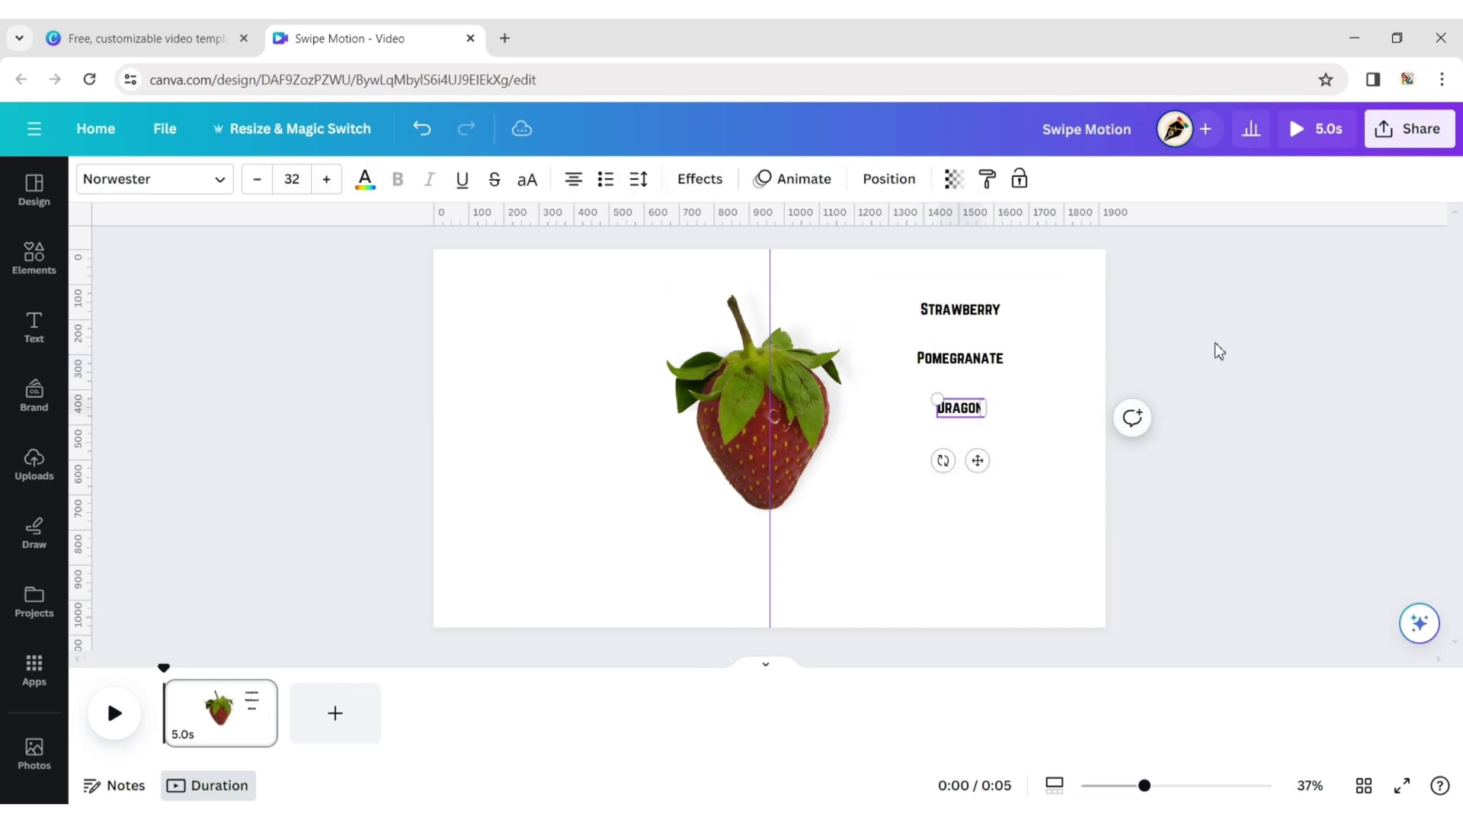
Duplicate the Dragon heading, place the copy below it and change its text to "Guava".
{"action": "left_click", "coordinate": [968, 413]}
{"action": "left_click", "coordinate": [994, 351]}
{"action": "left_click_drag", "start_coordinate": [981, 462], "coordinate": [978, 521]}
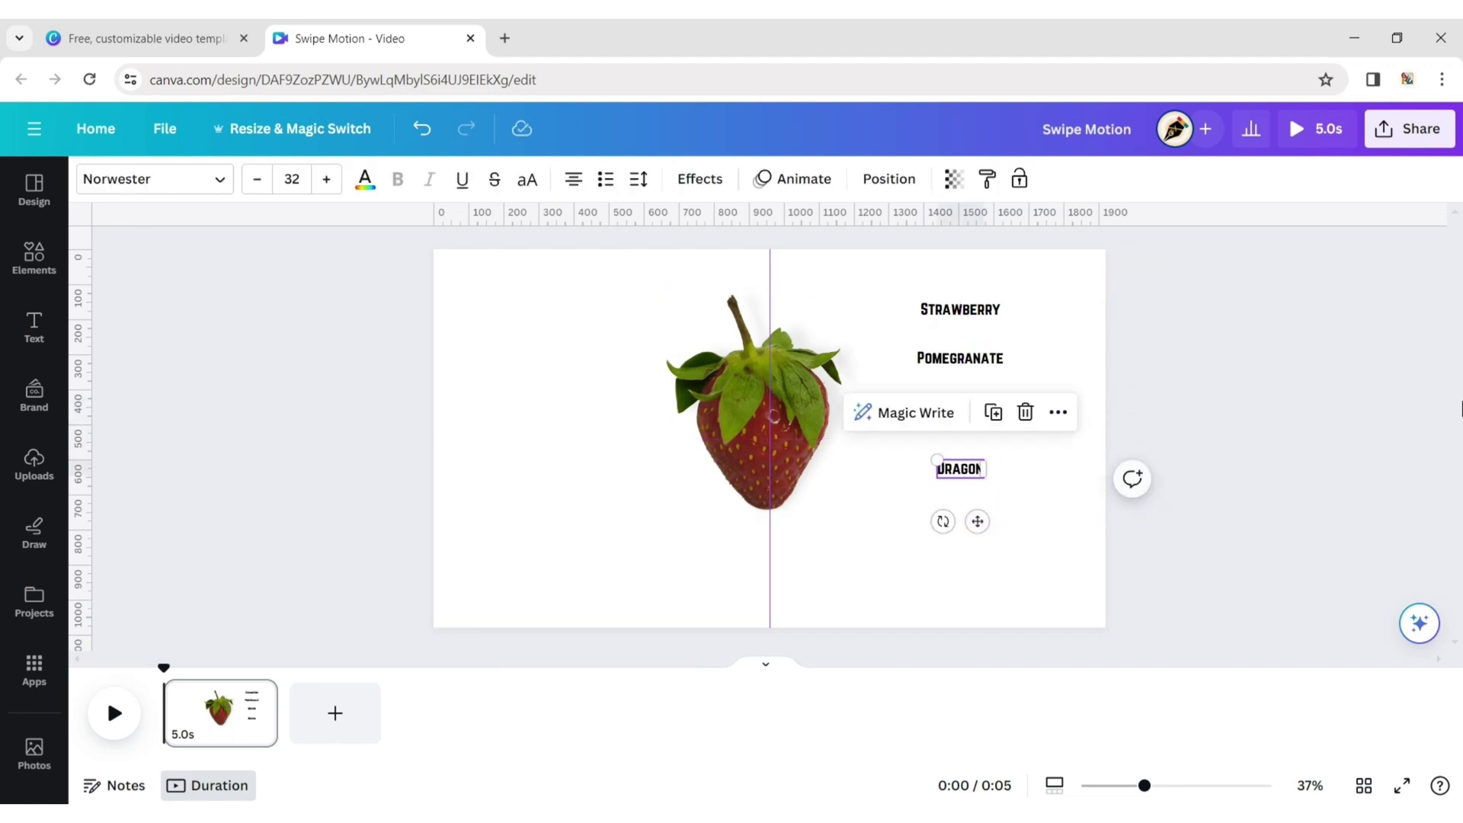
{"action": "double_click", "coordinate": [960, 469]}
{"action": "type", "text": "GUAVA"}
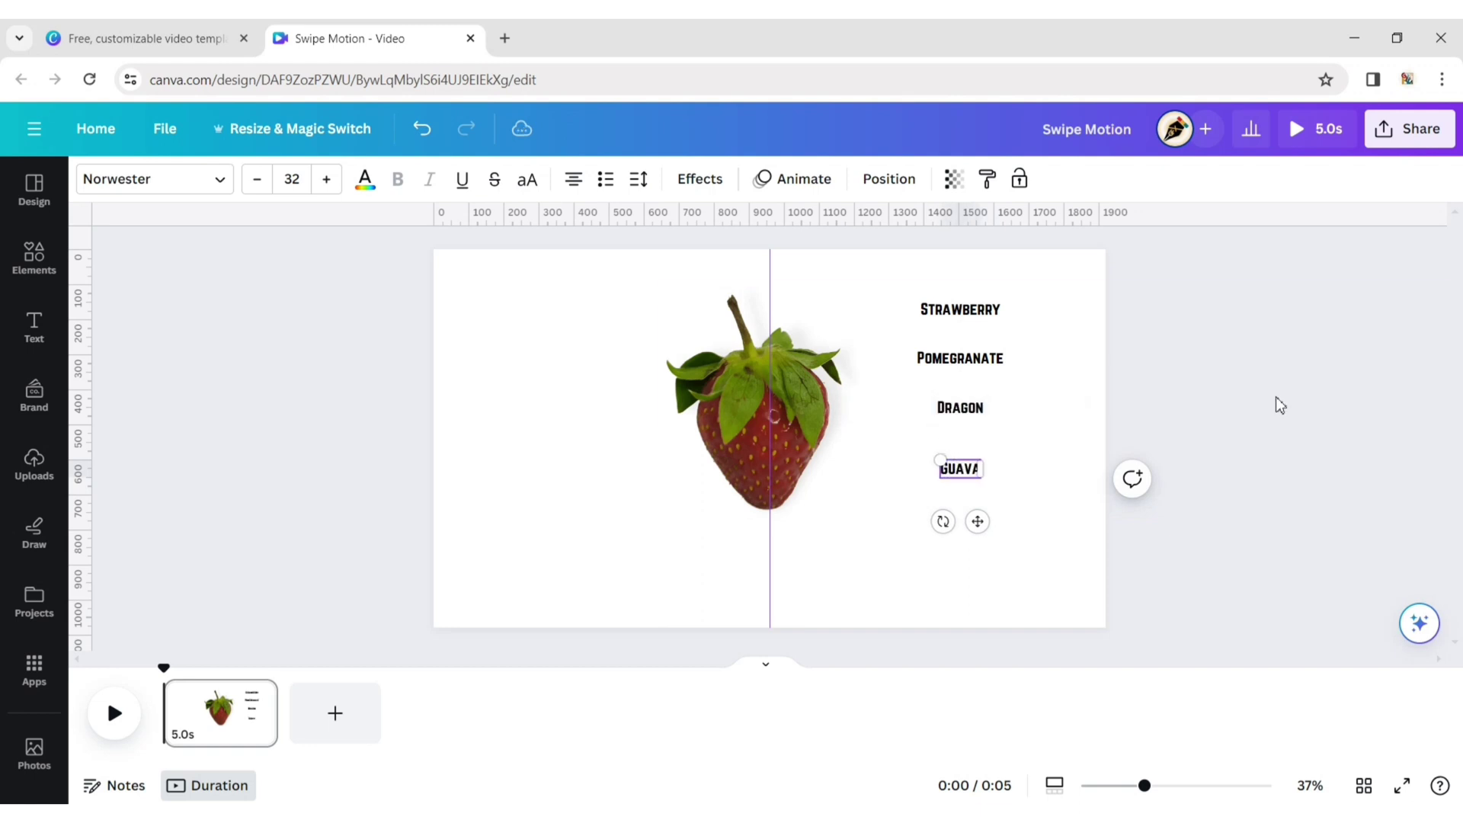
{"action": "left_click", "coordinate": [1277, 398]}
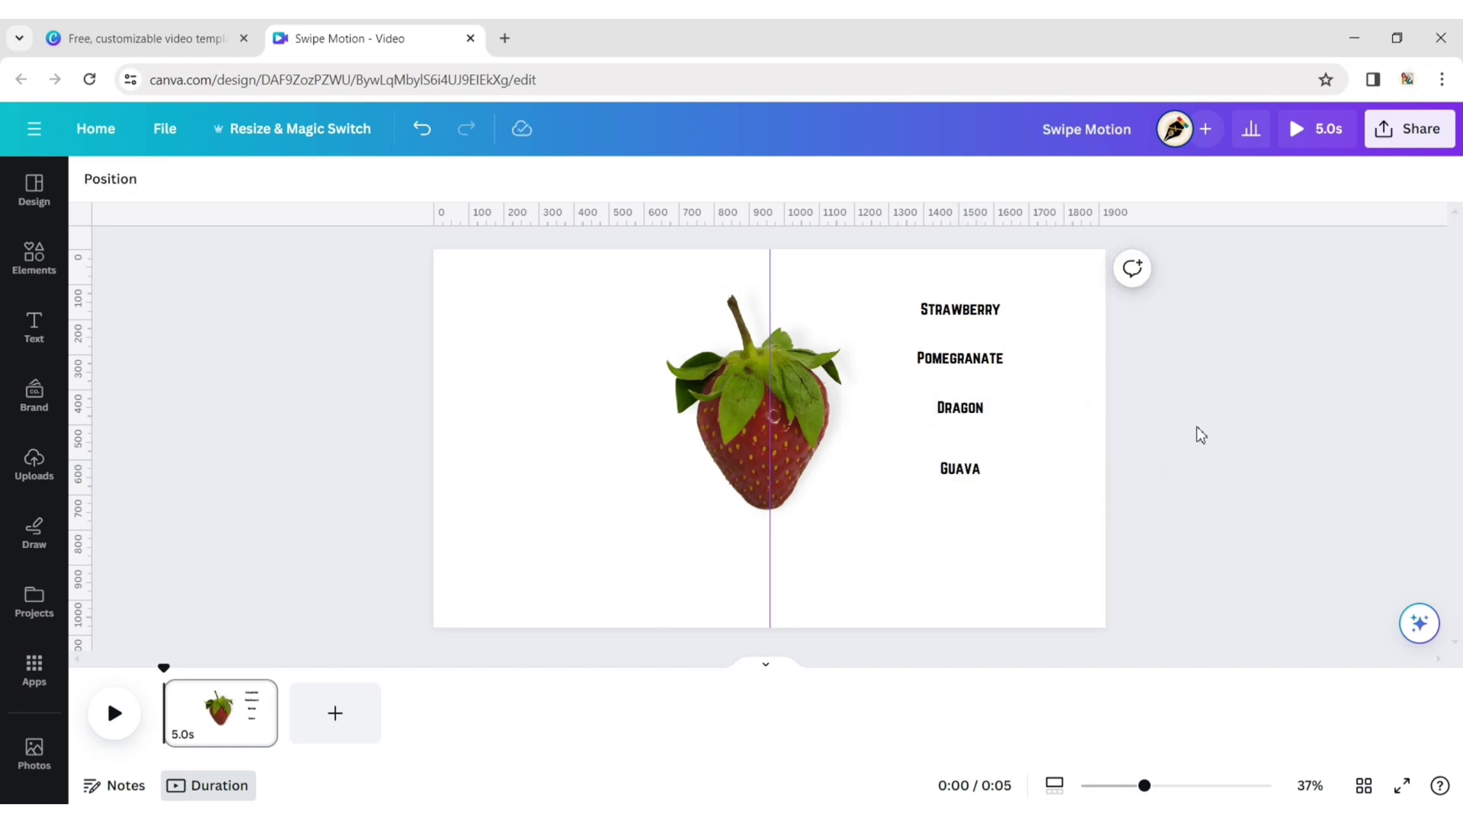
Duplicate the Guava heading, place the copy below it and change its text to "Banana".
{"action": "left_click", "coordinate": [973, 473]}
{"action": "left_click", "coordinate": [989, 408]}
{"action": "double_click", "coordinate": [964, 527]}
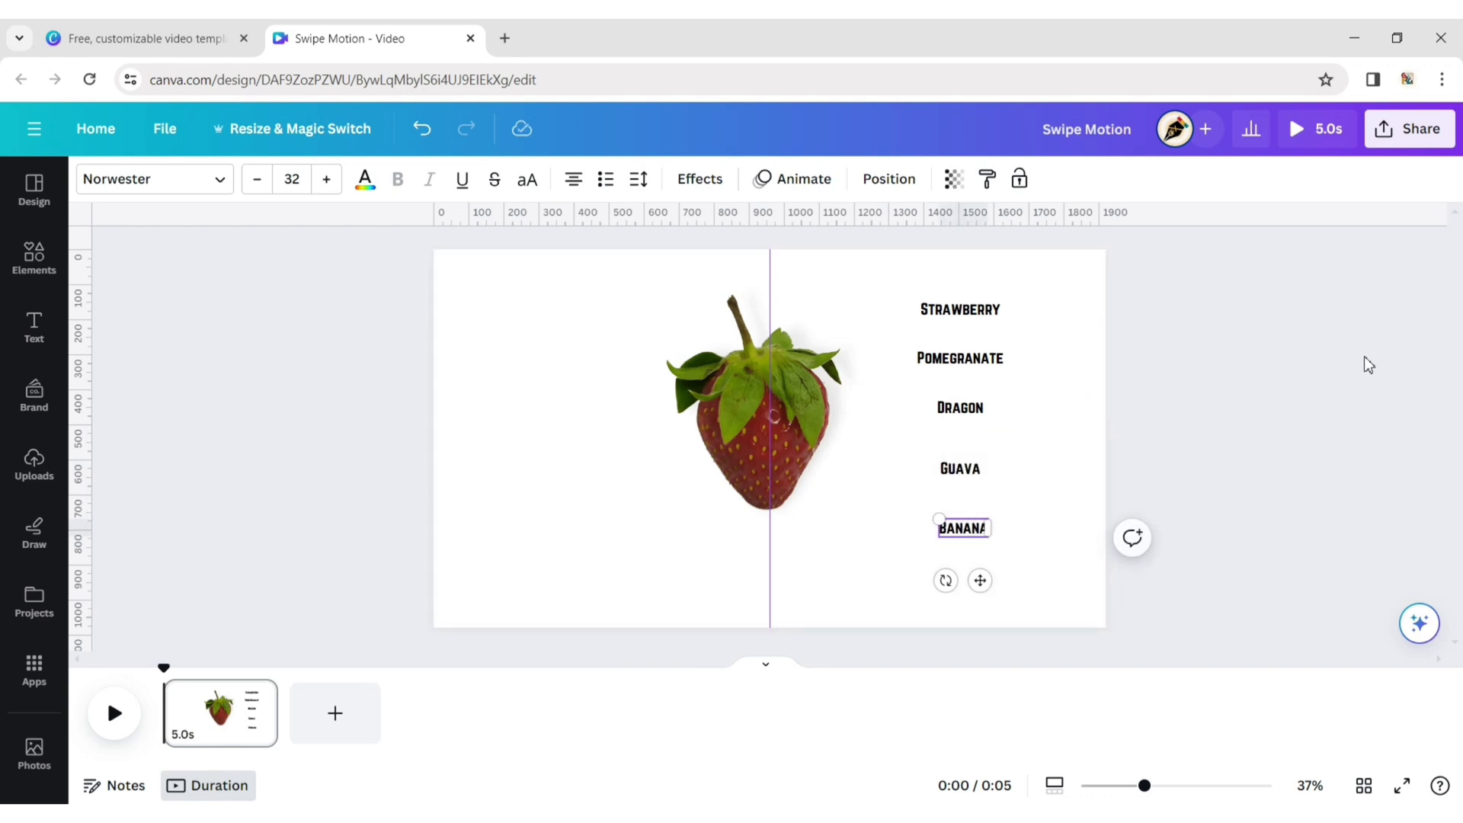
Select all five fruit name headings together and scale them down to font size 20.5.
{"action": "left_click", "coordinate": [1247, 397]}
{"action": "left_click", "coordinate": [960, 314]}
{"action": "left_click", "coordinate": [972, 359], "text": "shift"}
{"action": "left_click", "coordinate": [980, 416], "text": "shift"}
{"action": "left_click", "coordinate": [962, 467], "text": "shift"}
{"action": "left_click", "coordinate": [964, 527], "text": "shift"}
{"action": "left_click_drag", "start_coordinate": [1003, 542], "coordinate": [965, 466]}
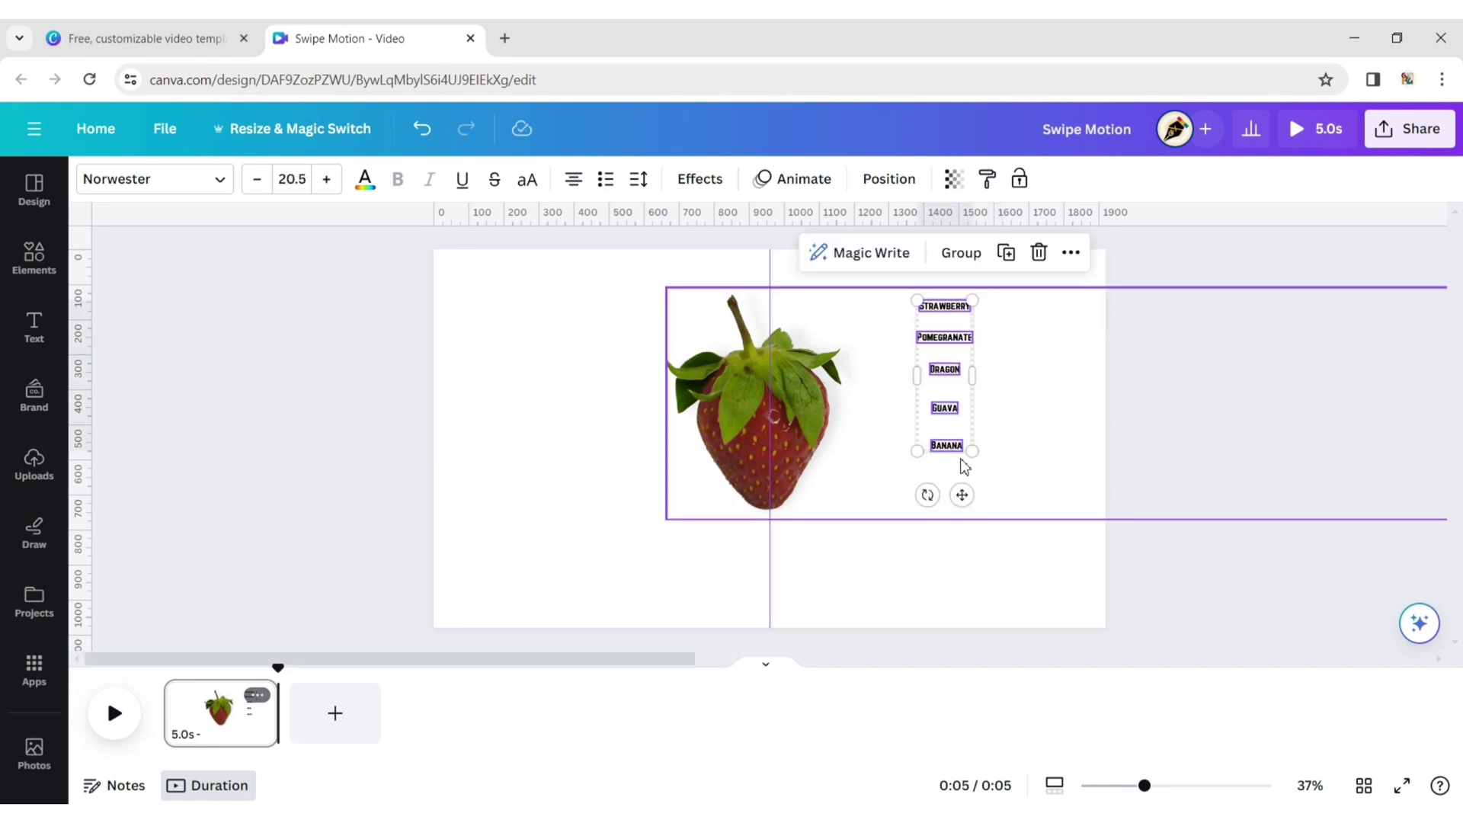
{"action": "left_click", "coordinate": [1022, 400]}
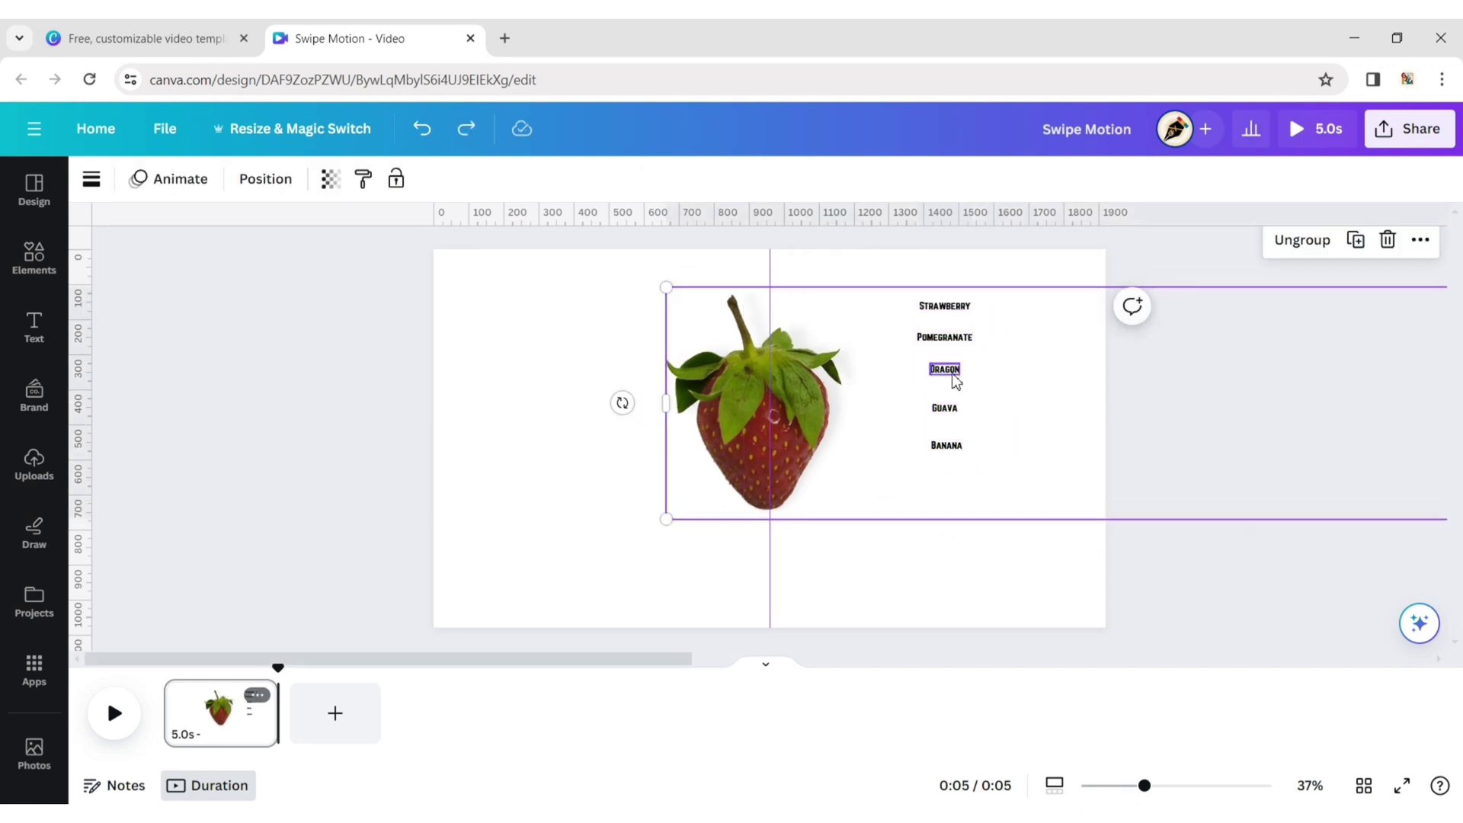
Move the Strawberry heading up near the page's upper edge and the Banana heading down near its lower edge.
{"action": "left_click", "coordinate": [946, 309]}
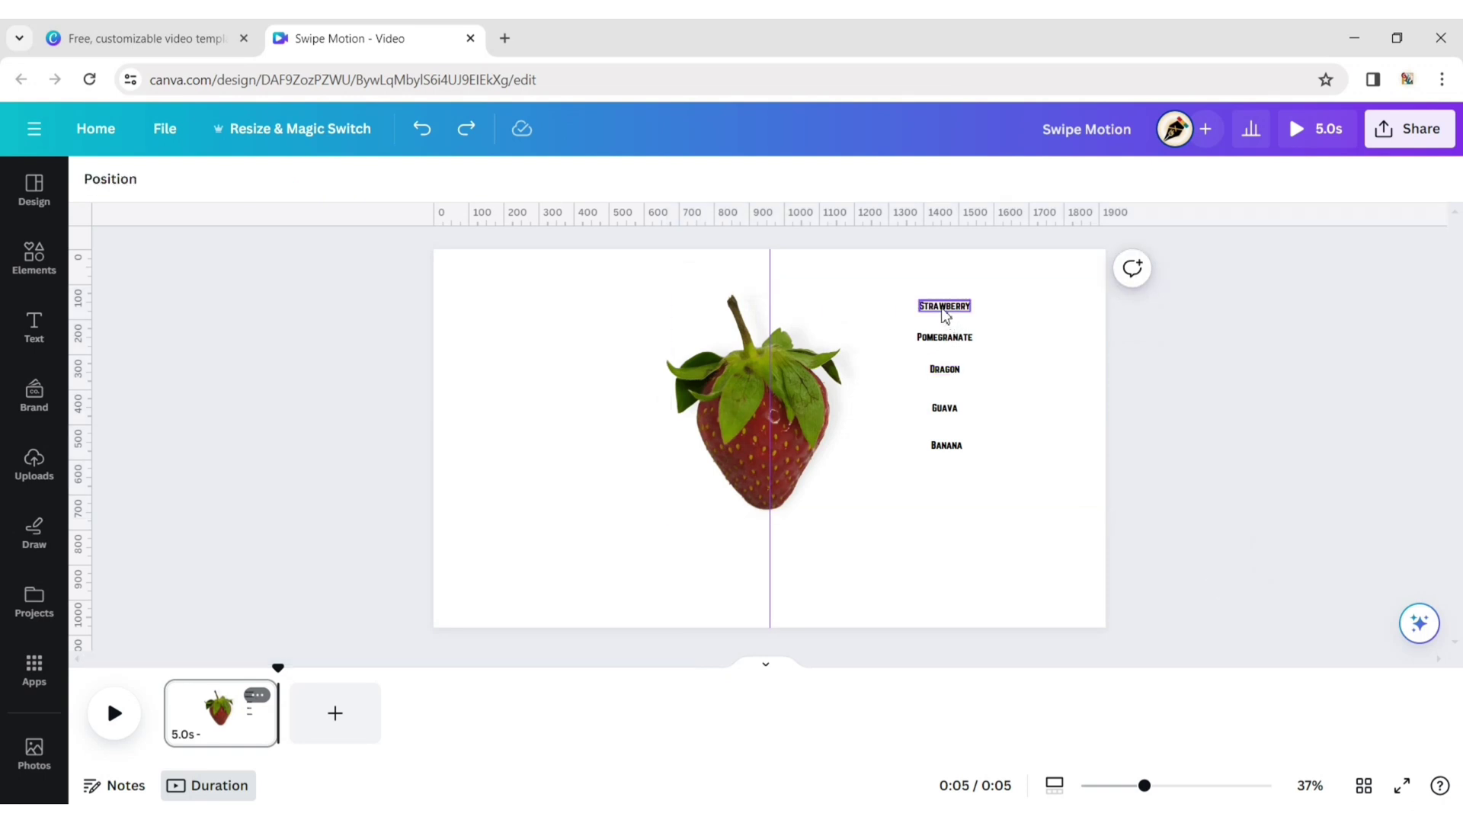
{"action": "left_click_drag", "start_coordinate": [960, 356], "coordinate": [961, 326]}
{"action": "left_click", "coordinate": [948, 442]}
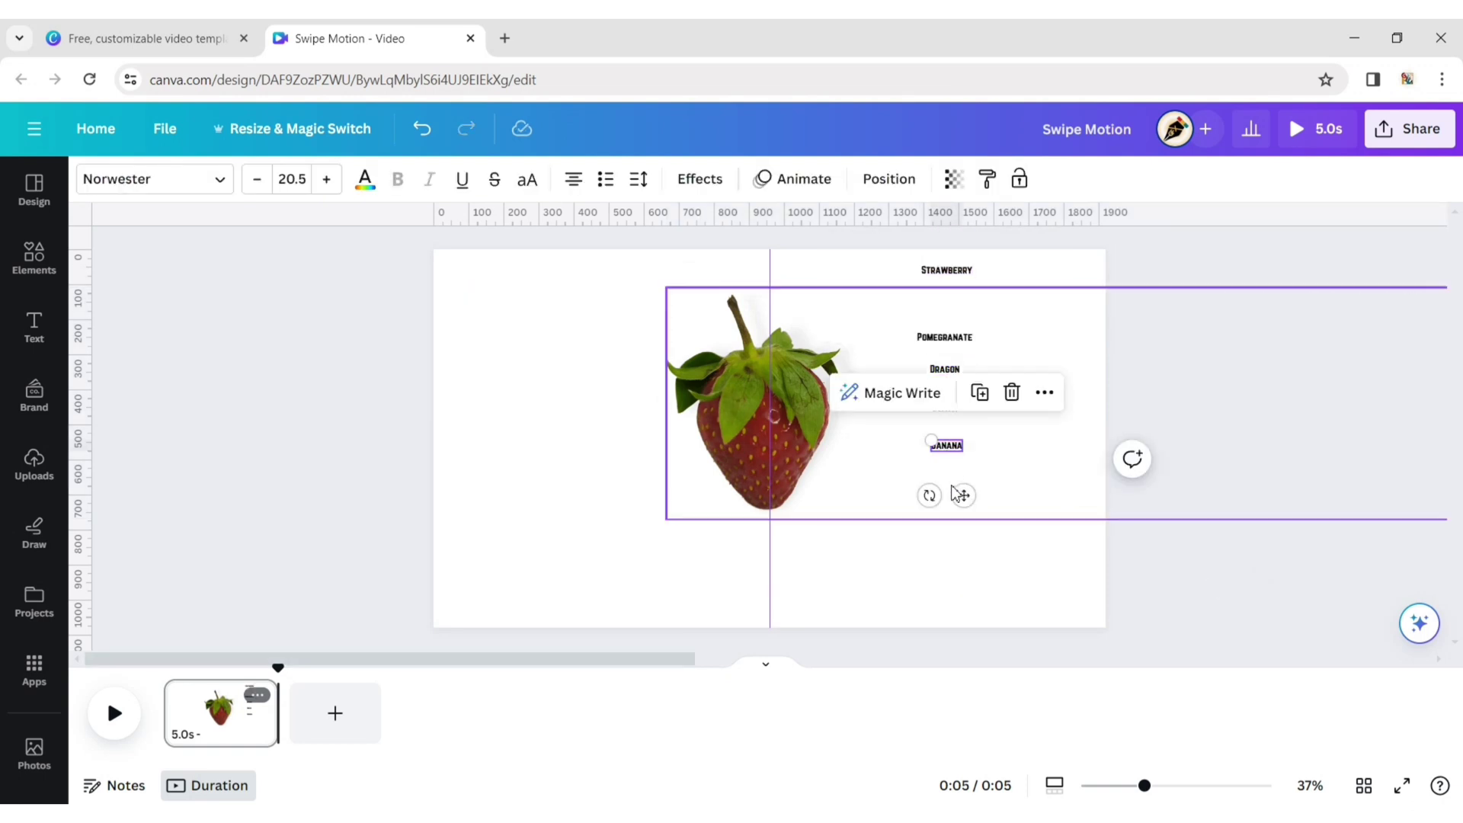
{"action": "left_click_drag", "start_coordinate": [957, 491], "coordinate": [955, 654]}
{"action": "left_click", "coordinate": [1179, 366]}
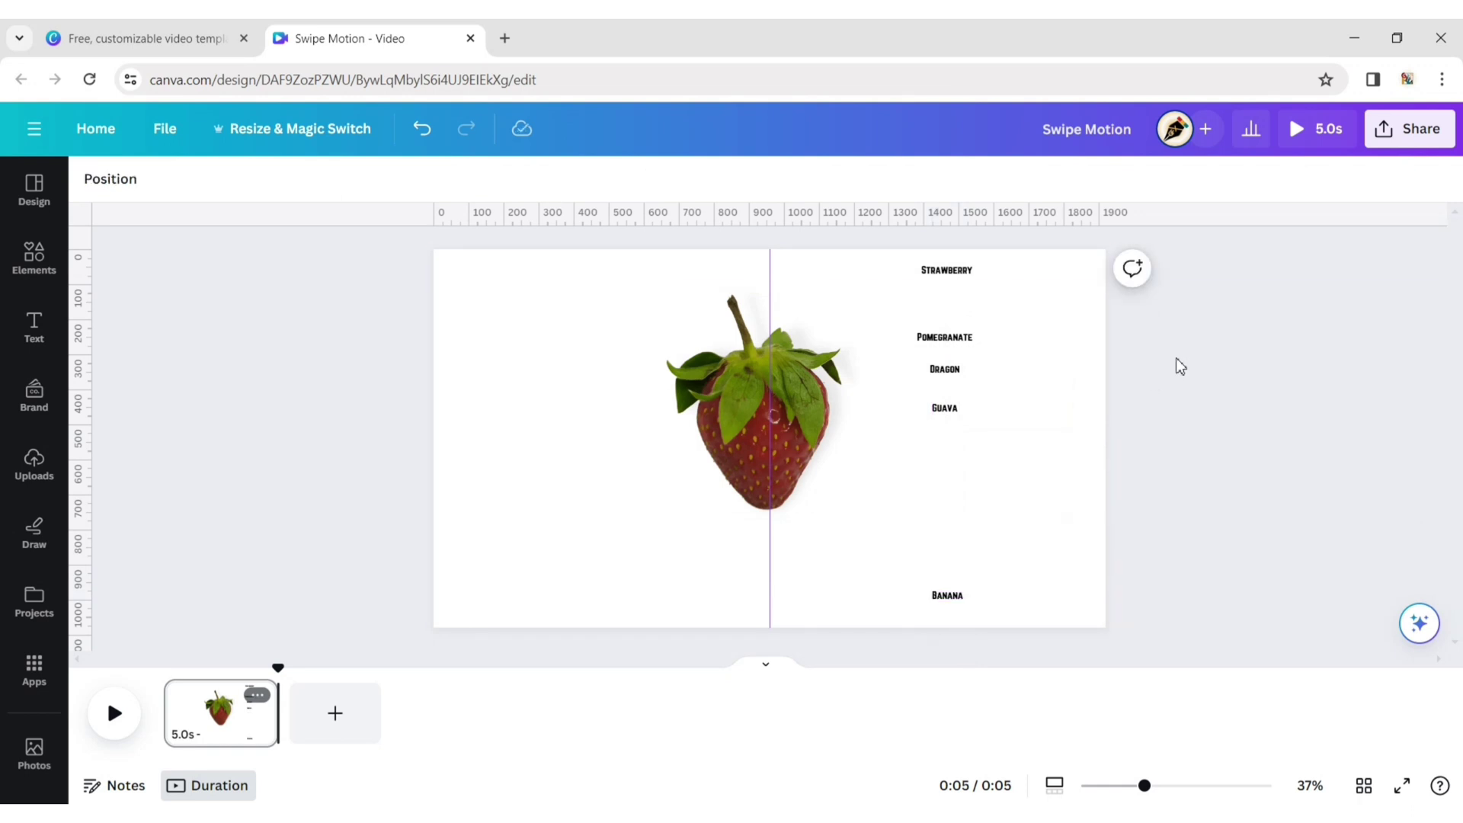
Select the Pomegranate, Dragon, Guava and Banana headings and tidy up their vertical spacing.
{"action": "left_click", "coordinate": [945, 337]}
{"action": "left_click", "coordinate": [945, 370], "text": "shift"}
{"action": "left_click", "coordinate": [945, 408], "text": "shift"}
{"action": "left_click", "coordinate": [945, 598], "text": "shift"}
{"action": "left_click", "coordinate": [887, 180]}
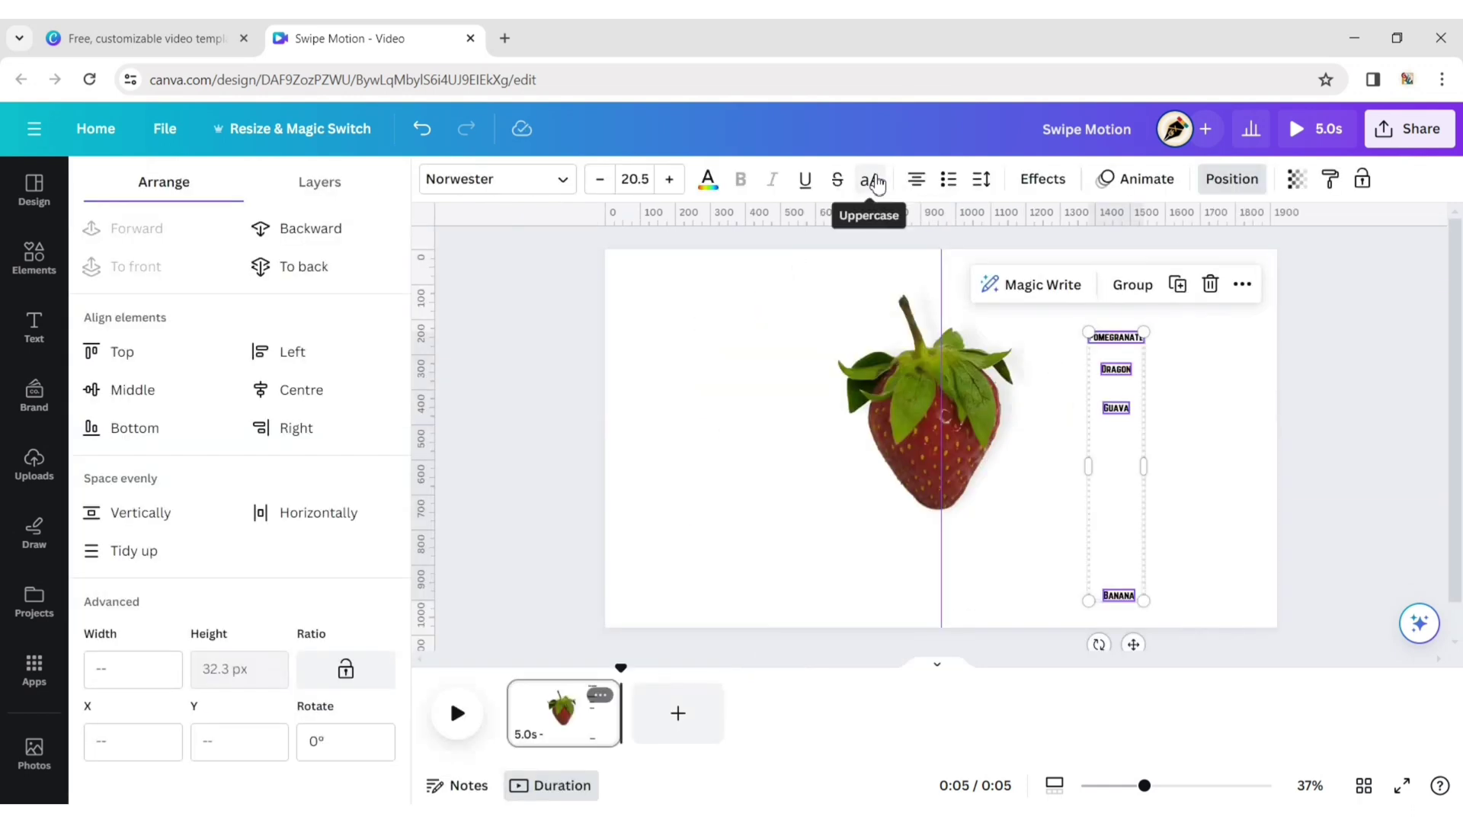
{"action": "left_click", "coordinate": [153, 552]}
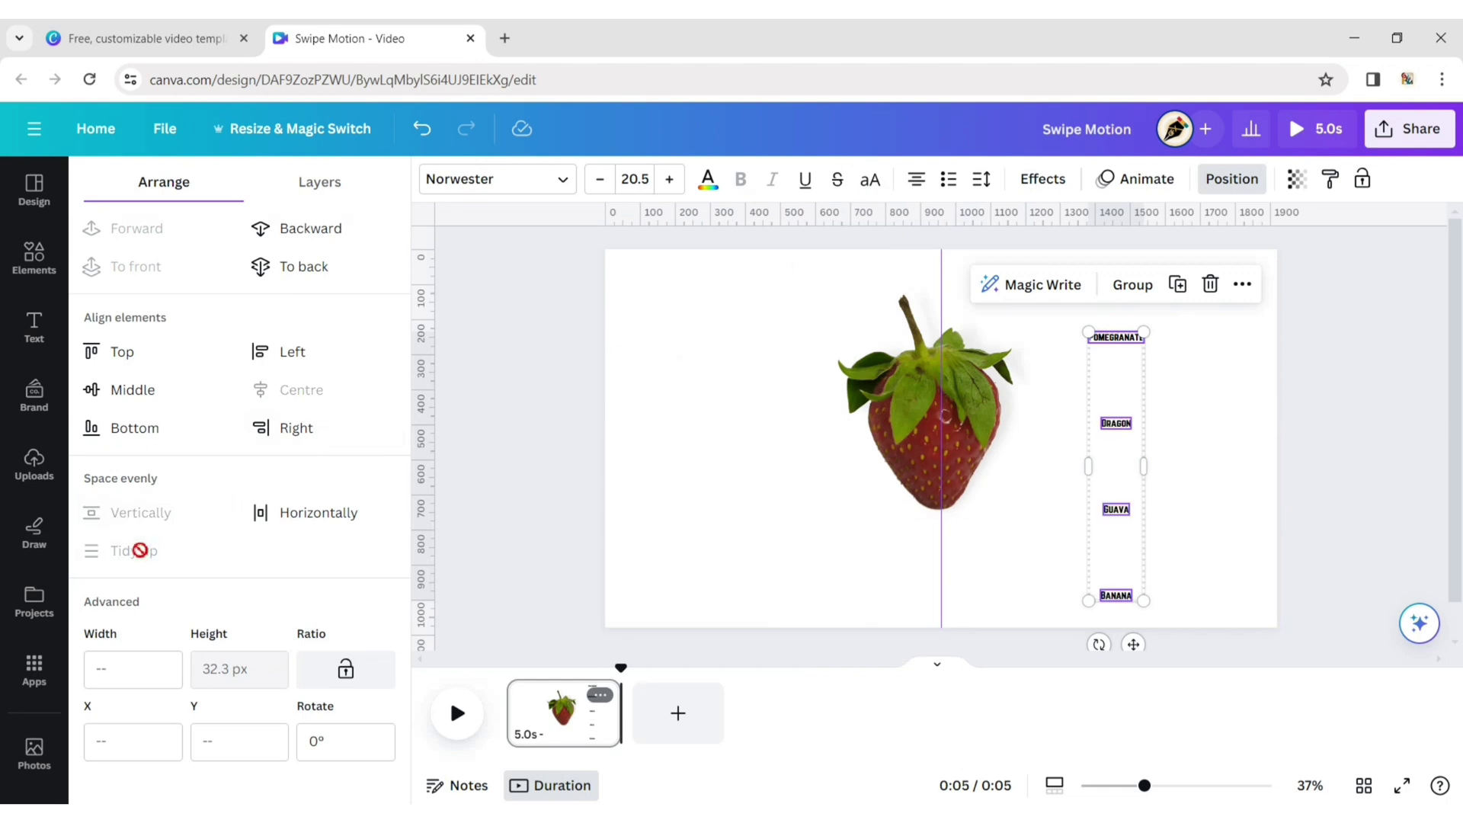
{"action": "left_click", "coordinate": [560, 451]}
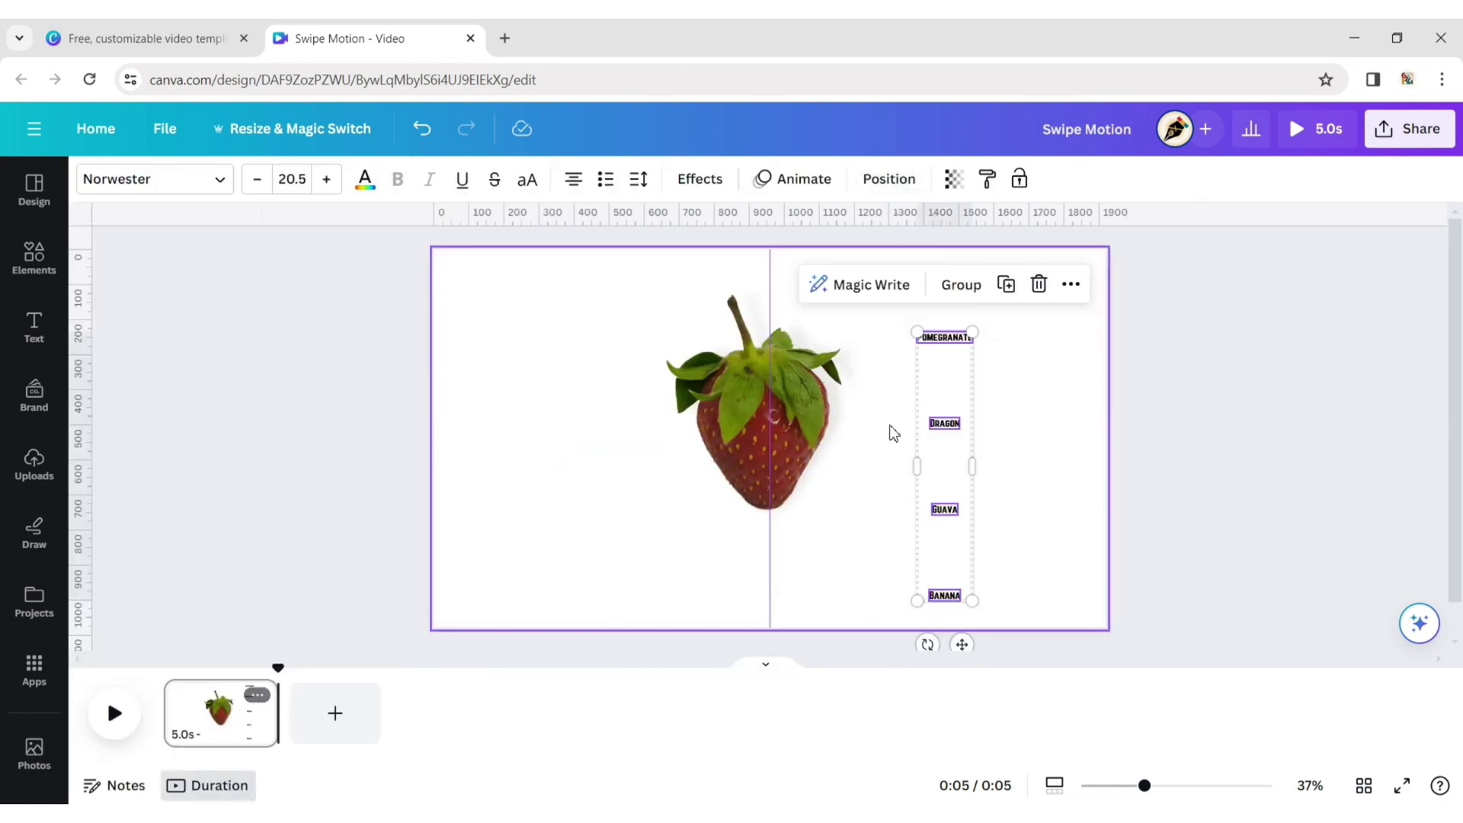
{"action": "left_click", "coordinate": [1263, 386]}
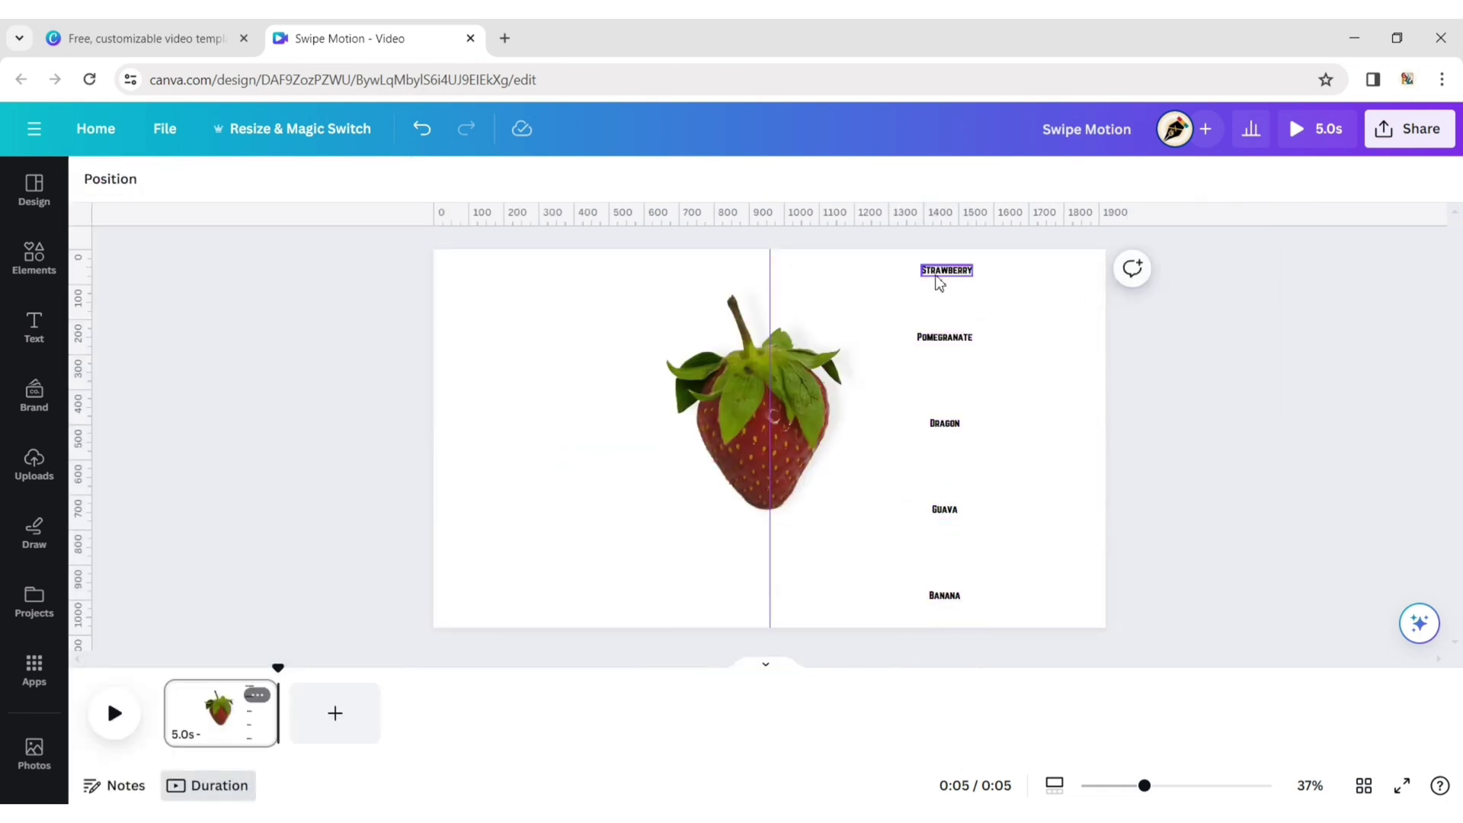
Group the Strawberry, Pomegranate, Dragon, Guava and Banana headings together.
{"action": "left_click", "coordinate": [939, 281]}
{"action": "left_click", "coordinate": [949, 340], "text": "shift"}
{"action": "left_click", "coordinate": [946, 427], "text": "shift"}
{"action": "left_click", "coordinate": [945, 510], "text": "shift"}
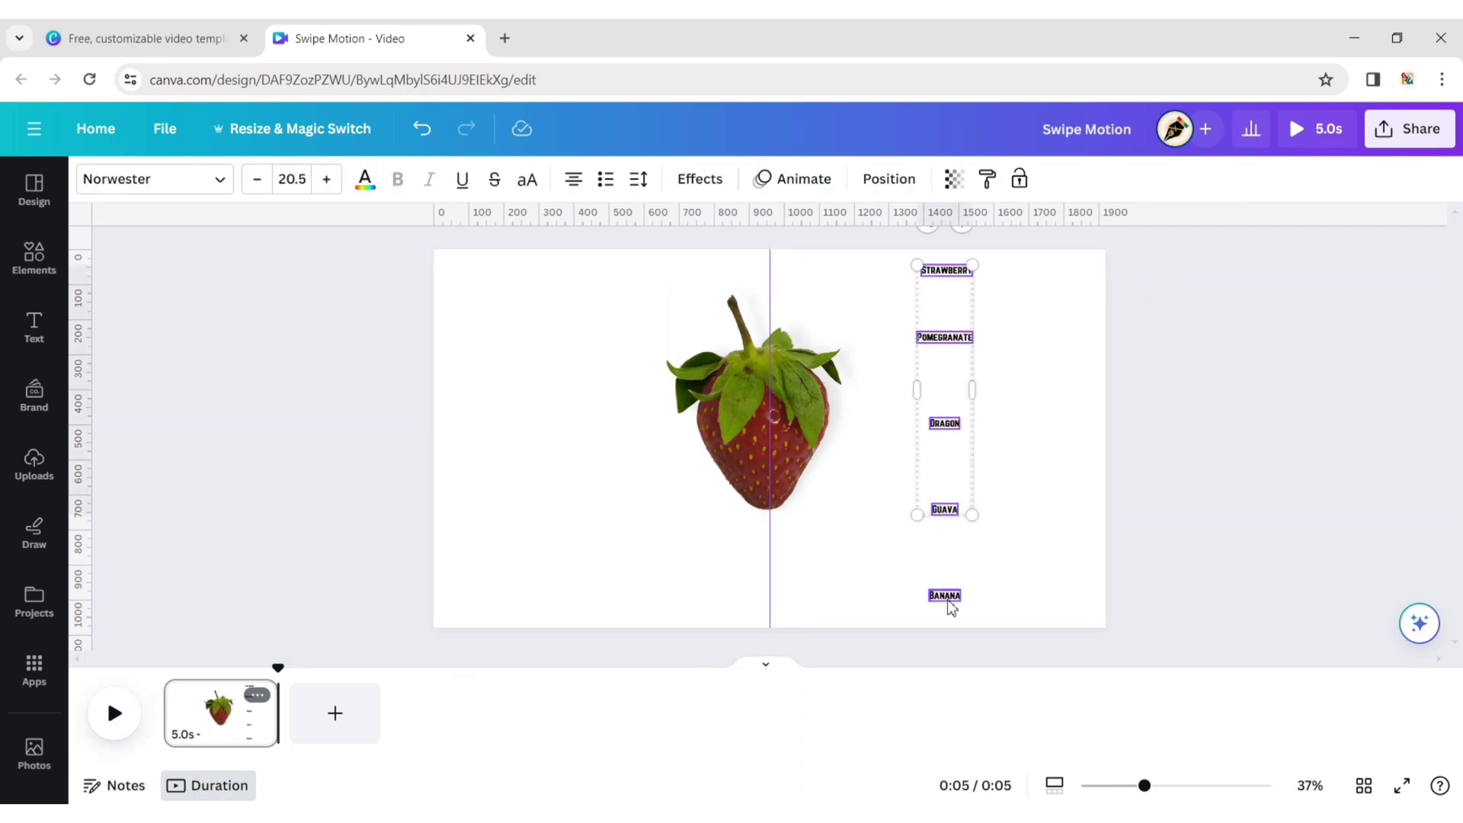
{"action": "left_click", "coordinate": [950, 602], "text": "shift"}
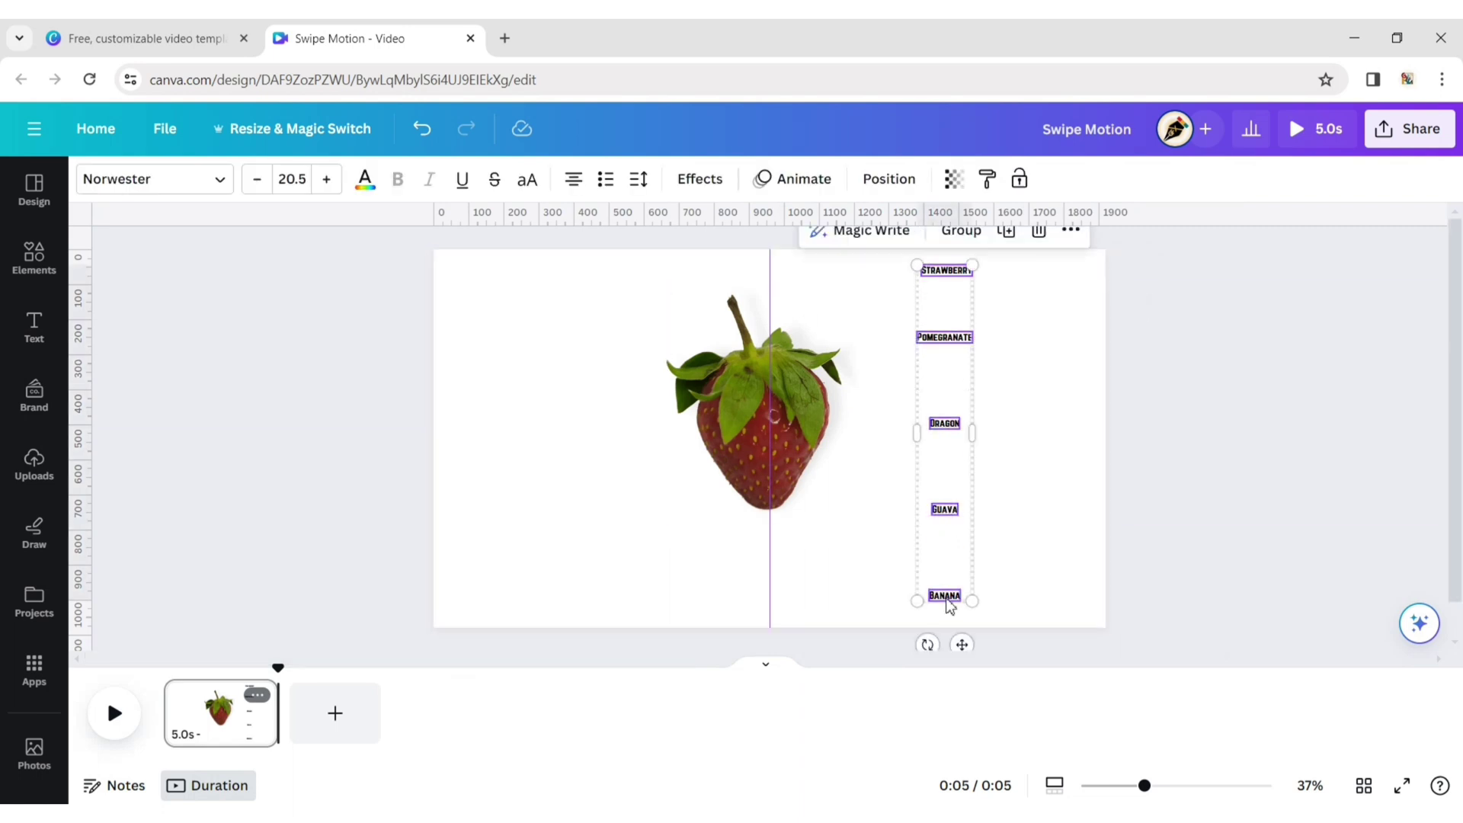
{"action": "left_click", "coordinate": [964, 242]}
Enlarge the heading group to font size 135, place Strawberry beneath the fruit, and add a horizontal guide through that word.
{"action": "left_click_drag", "start_coordinate": [973, 266], "coordinate": [1068, 333]}
{"action": "left_click_drag", "start_coordinate": [980, 346], "coordinate": [859, 615]}
{"action": "left_click_drag", "start_coordinate": [885, 397], "coordinate": [1022, 323]}
{"action": "left_click_drag", "start_coordinate": [904, 473], "coordinate": [880, 628]}
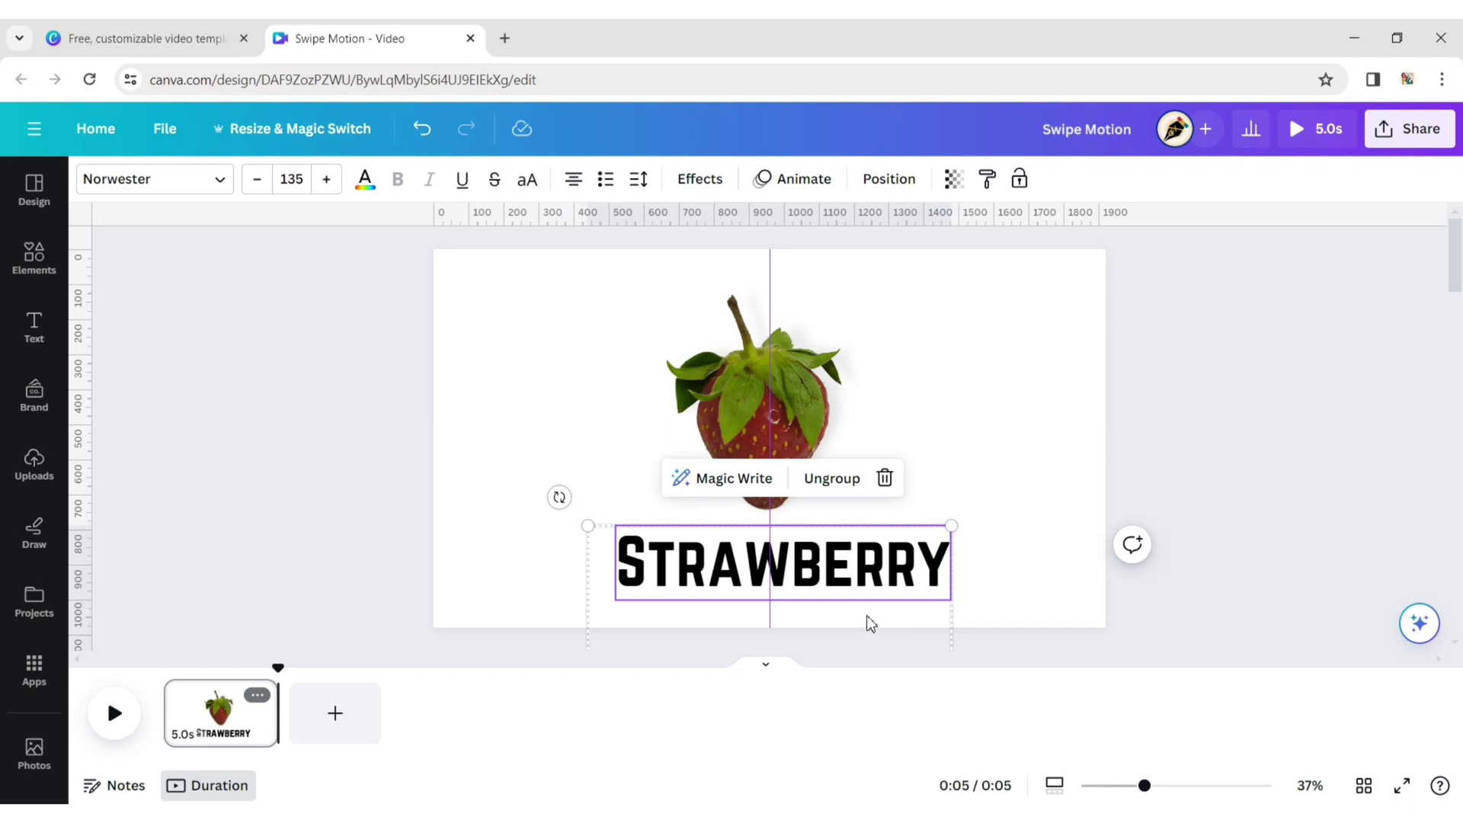
{"action": "left_click_drag", "start_coordinate": [409, 229], "coordinate": [424, 562]}
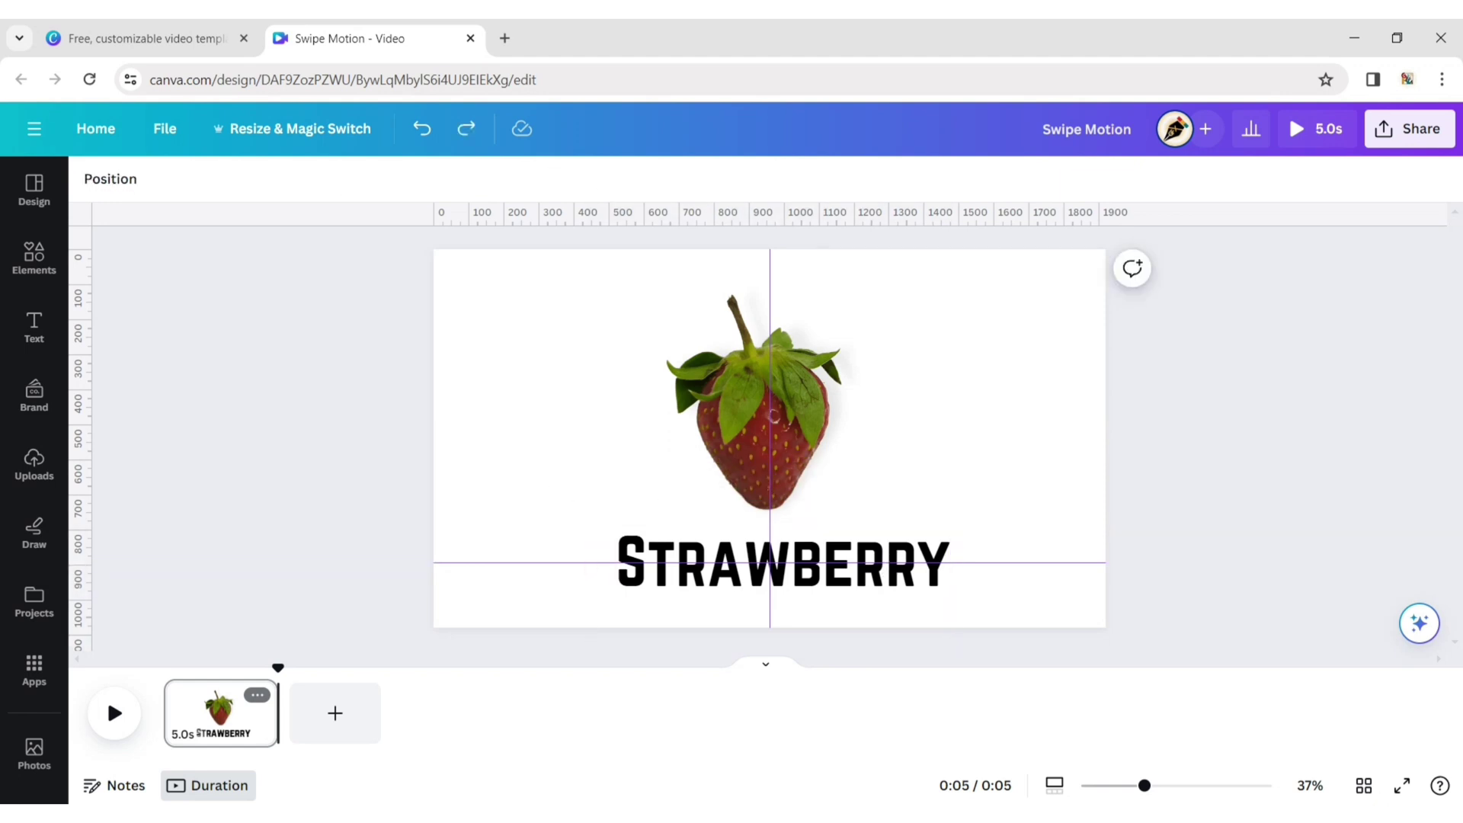
Duplicate the Strawberry page and shift the copy's fruit row and heading group to centre the pomegranate above its name.
{"action": "left_click", "coordinate": [256, 695]}
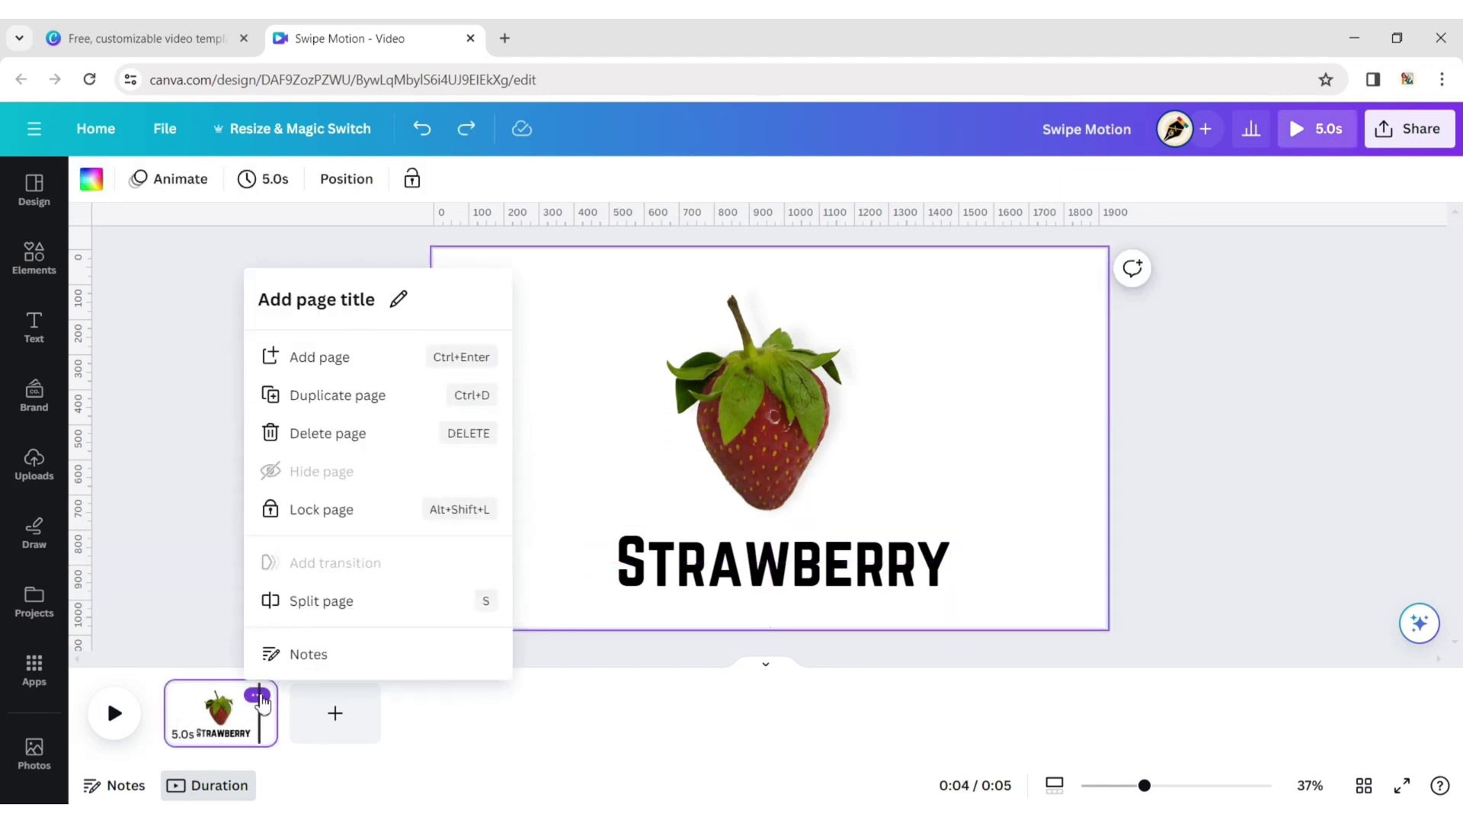
{"action": "left_click", "coordinate": [363, 399]}
{"action": "left_click", "coordinate": [852, 448]}
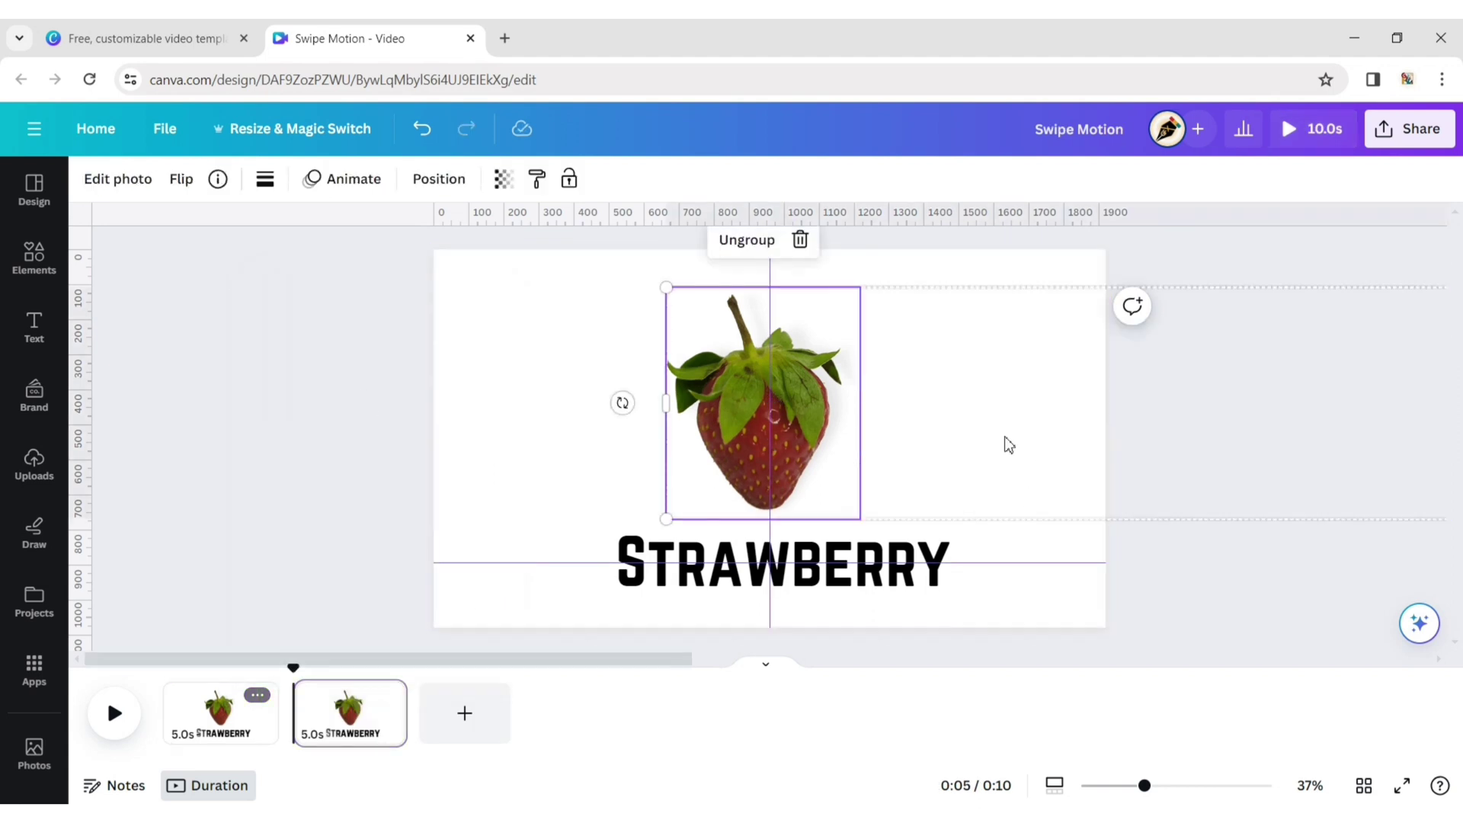
{"action": "left_click_drag", "start_coordinate": [923, 437], "coordinate": [500, 441]}
{"action": "left_click", "coordinate": [907, 618]}
{"action": "left_click_drag", "start_coordinate": [907, 633], "coordinate": [913, 189]}
{"action": "left_click", "coordinate": [1247, 404]}
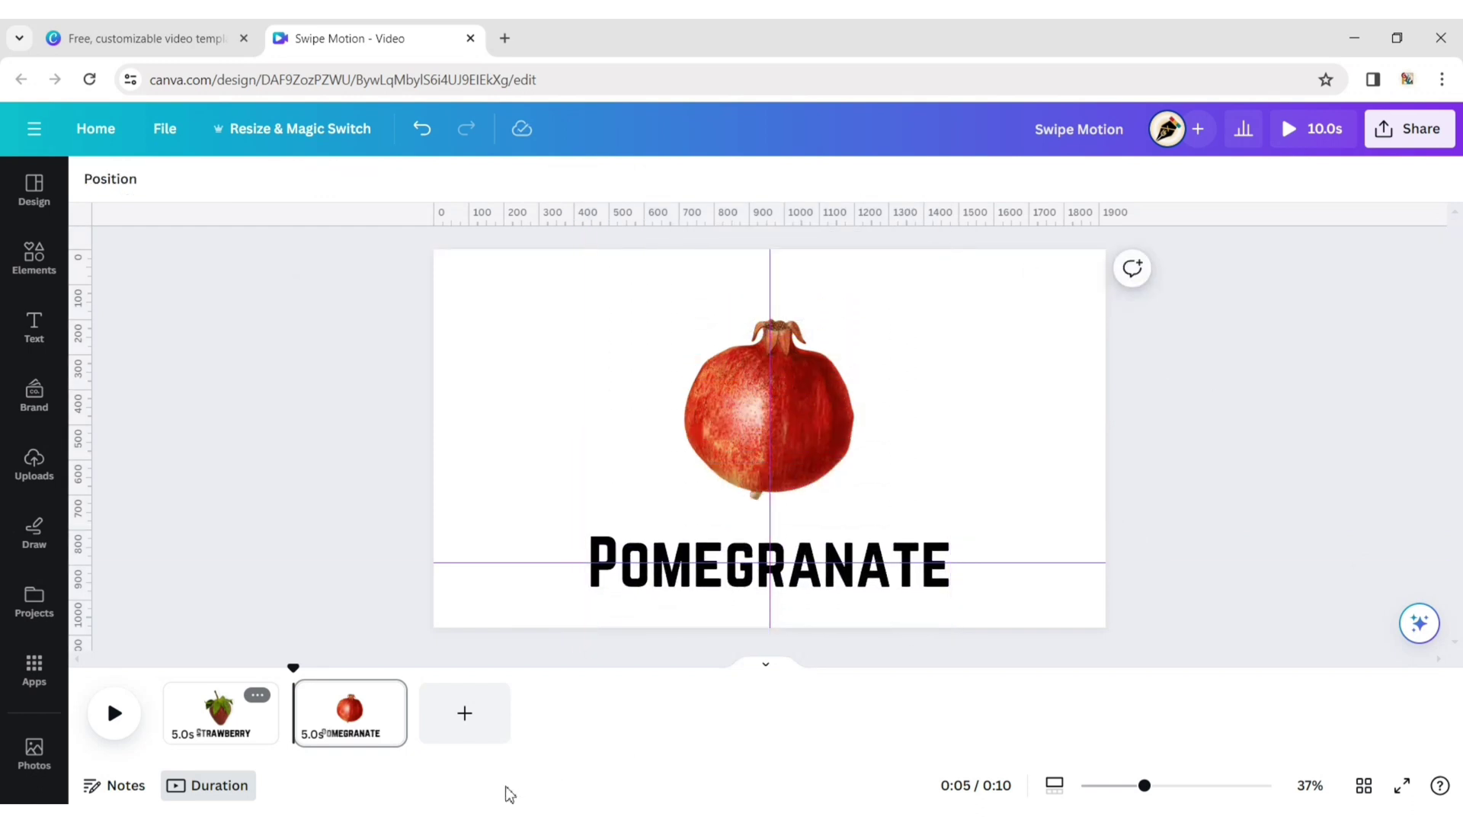
Duplicate the Pomegranate page and shift the copy's fruit row and heading group to show the dragon fruit with "Dragon".
{"action": "left_click", "coordinate": [385, 709]}
{"action": "left_click", "coordinate": [387, 695]}
{"action": "left_click", "coordinate": [481, 410]}
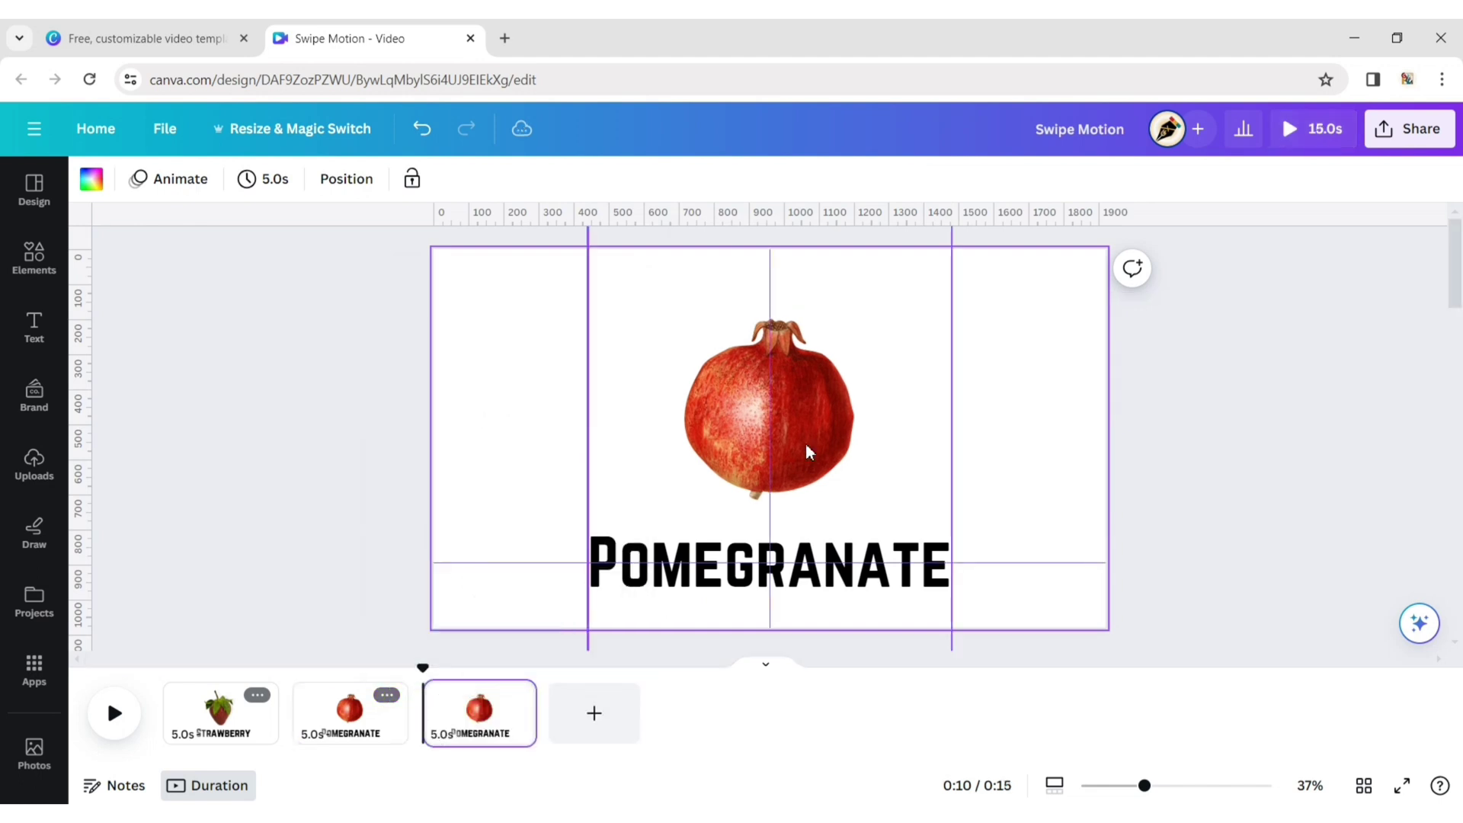
{"action": "left_click_drag", "start_coordinate": [1013, 419], "coordinate": [467, 401]}
{"action": "left_click", "coordinate": [903, 625]}
{"action": "left_click_drag", "start_coordinate": [904, 624], "coordinate": [904, 53]}
{"action": "left_click", "coordinate": [1232, 437]}
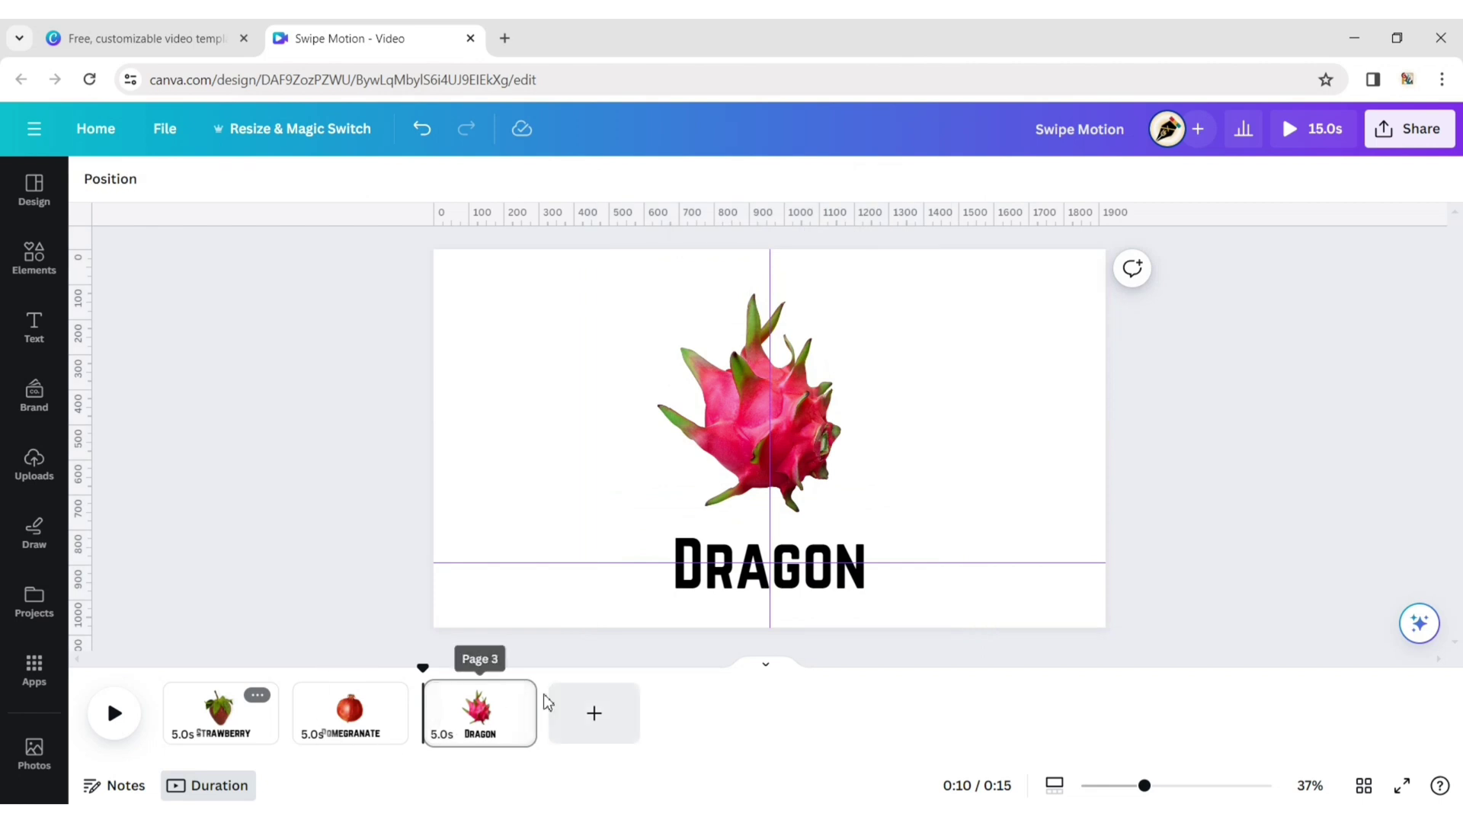
Duplicate the Dragon page and shift the copy's fruit row and heading group to show the guava with "Guava".
{"action": "left_click", "coordinate": [516, 696]}
{"action": "left_click", "coordinate": [611, 408]}
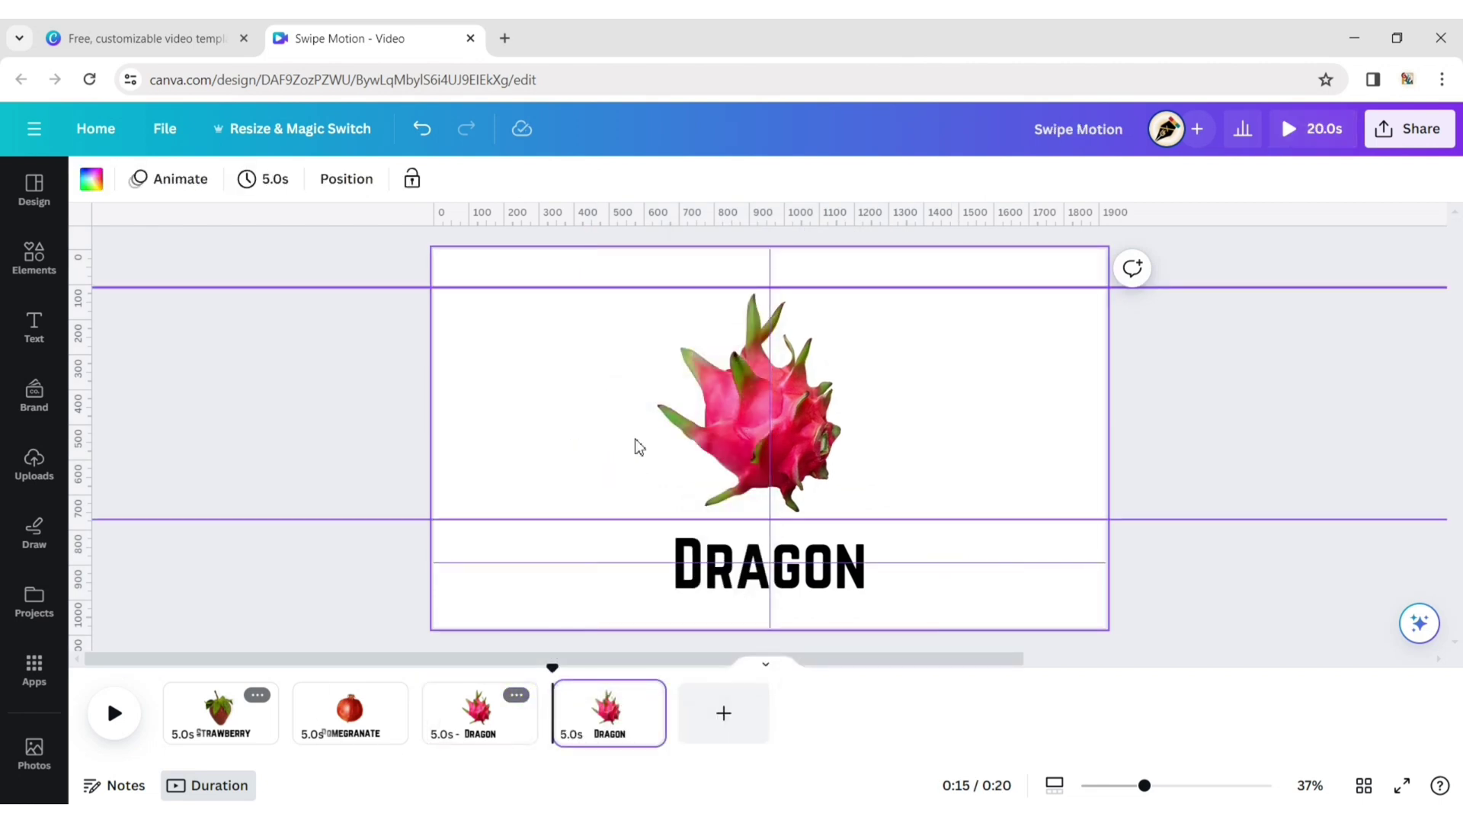
{"action": "left_click", "coordinate": [1005, 415]}
{"action": "key", "text": "ctrl+v"}
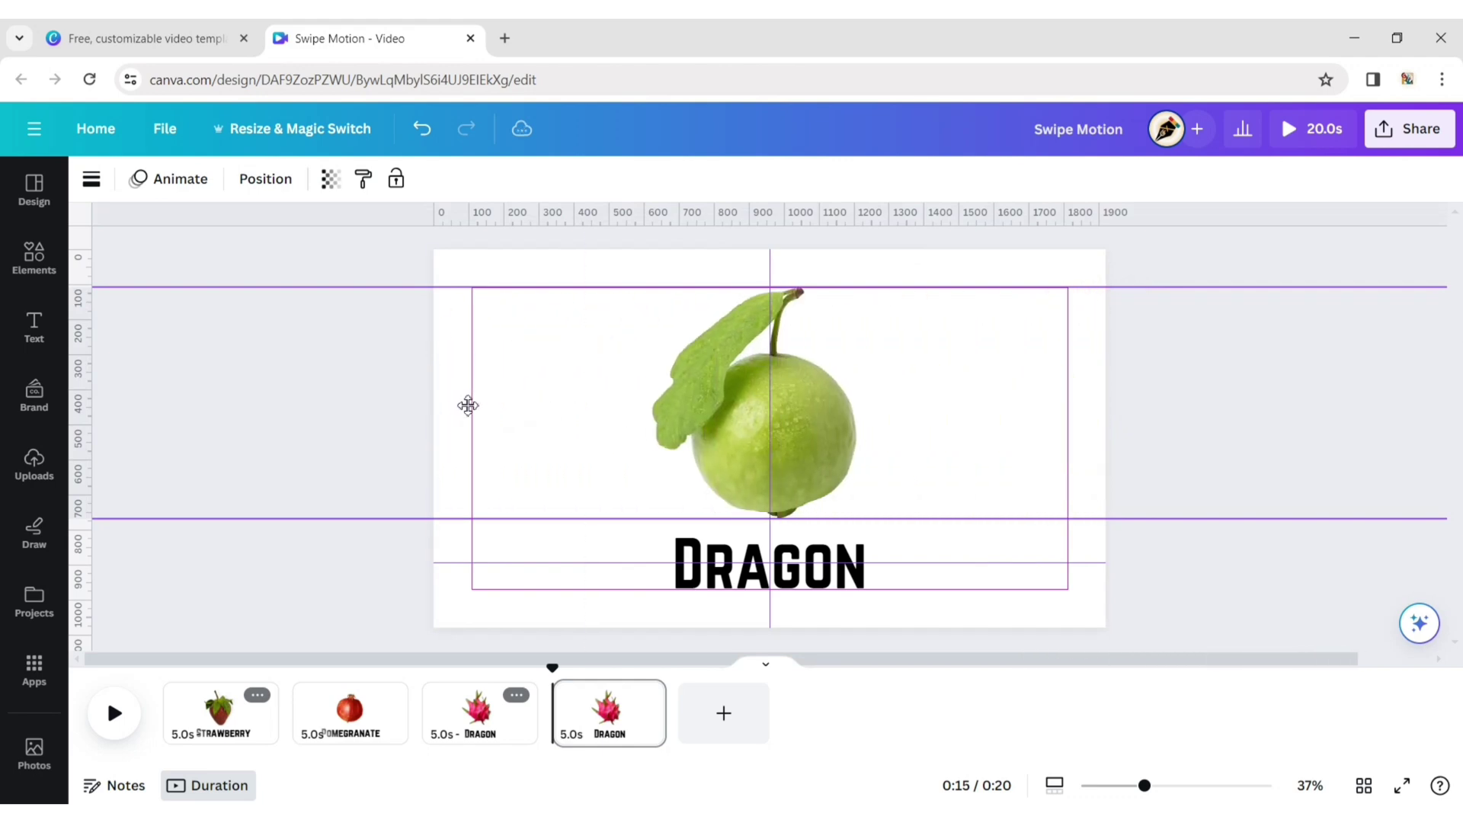
{"action": "left_click", "coordinate": [468, 406]}
{"action": "left_click", "coordinate": [853, 602]}
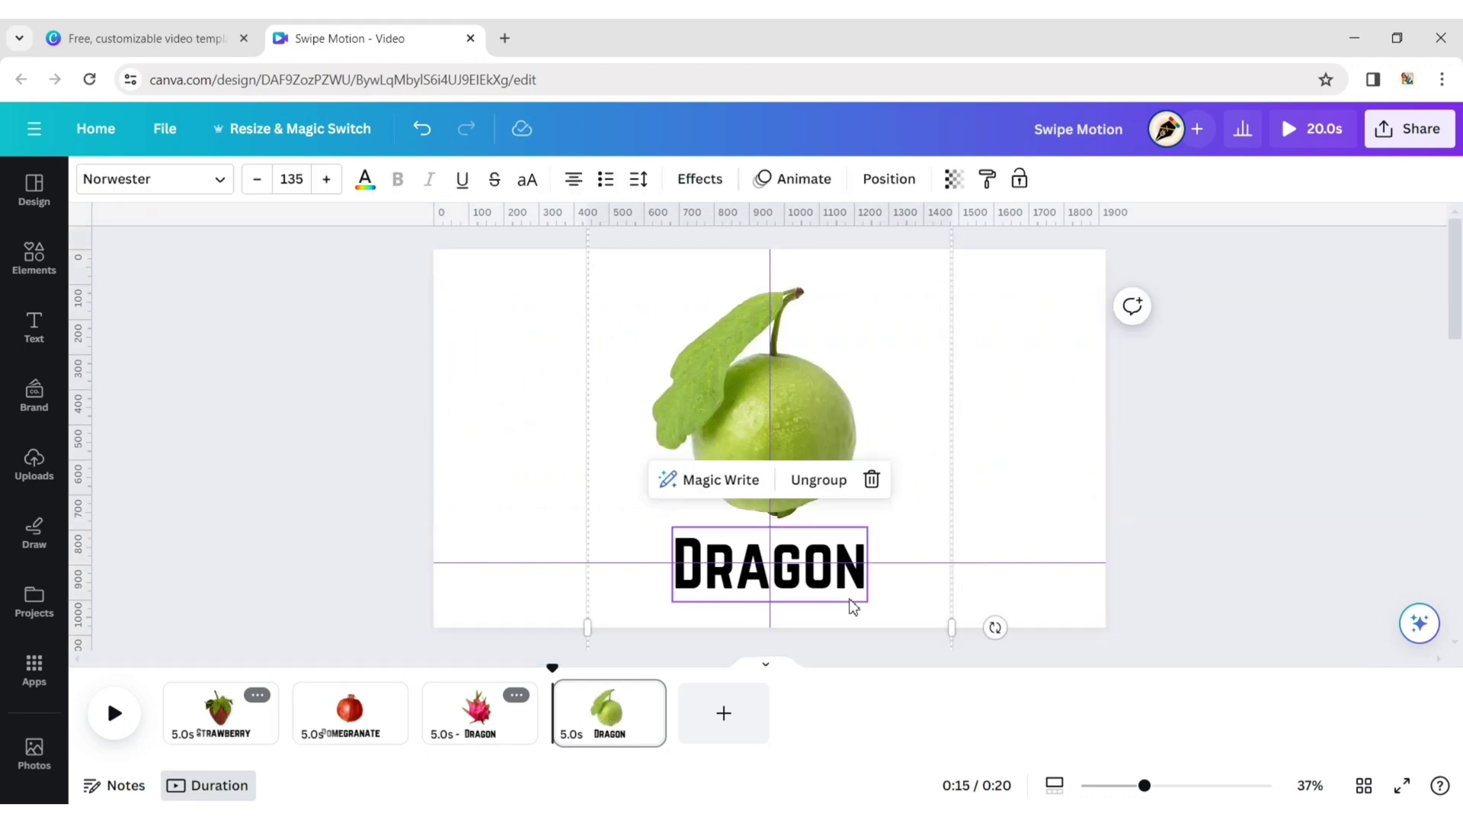
{"action": "left_click_drag", "start_coordinate": [912, 597], "coordinate": [1091, 399]}
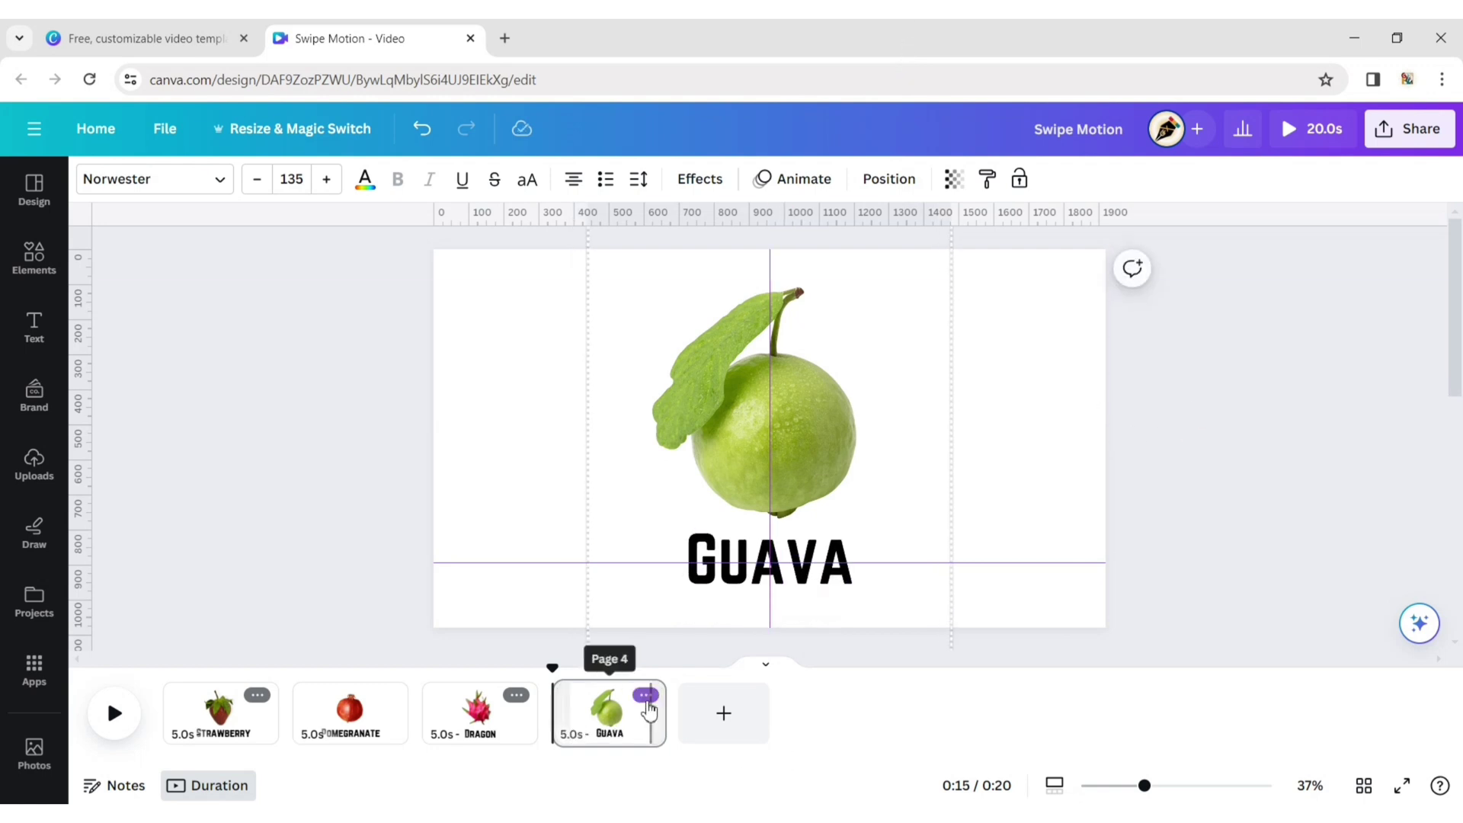
Duplicate the Guava page and shift the copy's fruit row and heading group to show the banana with "Banana" centred.
{"action": "left_click", "coordinate": [646, 695]}
{"action": "left_click", "coordinate": [730, 394]}
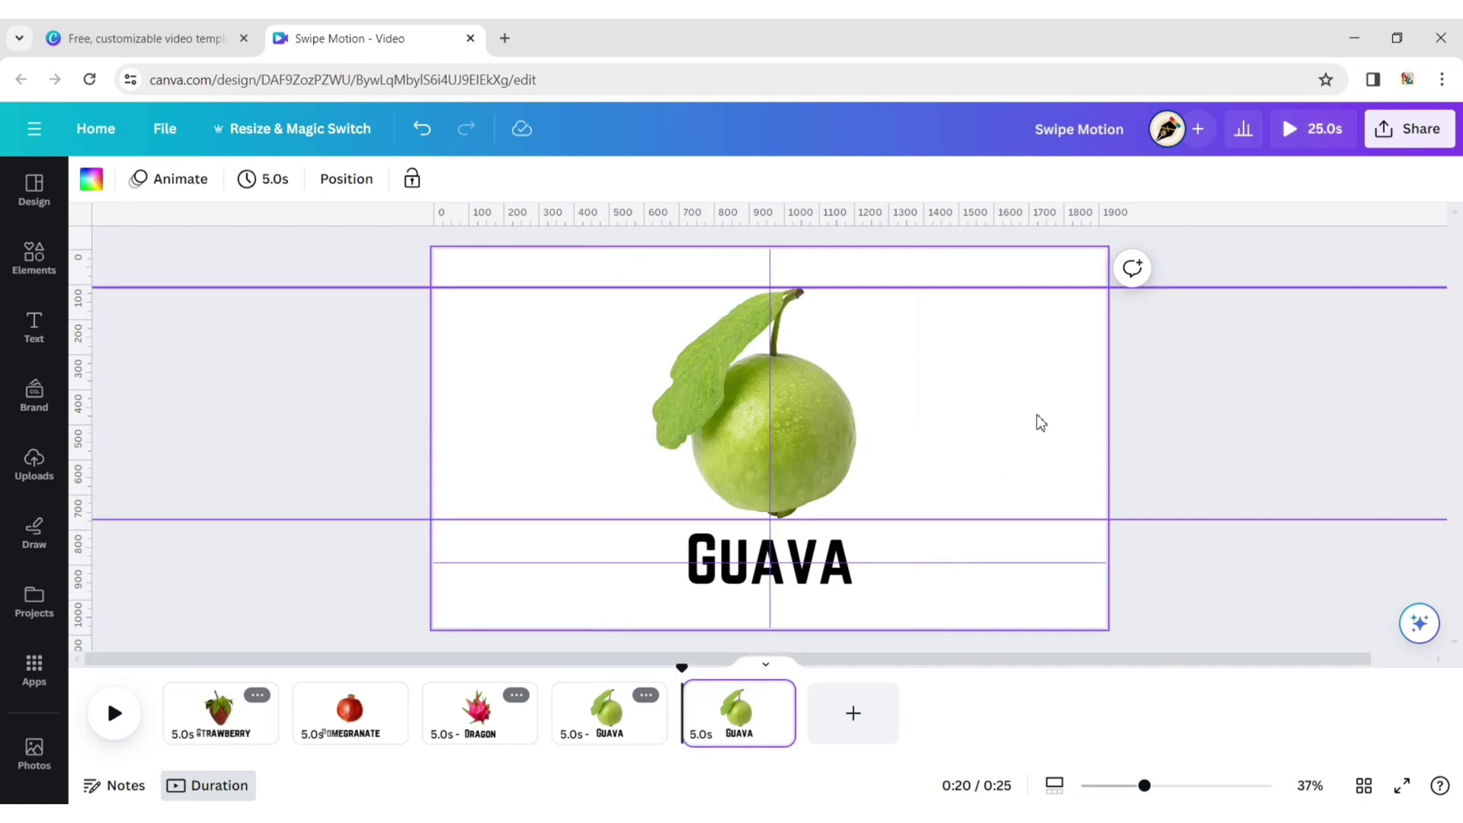
{"action": "left_click", "coordinate": [1065, 450]}
{"action": "left_click_drag", "start_coordinate": [1065, 451], "coordinate": [460, 454]}
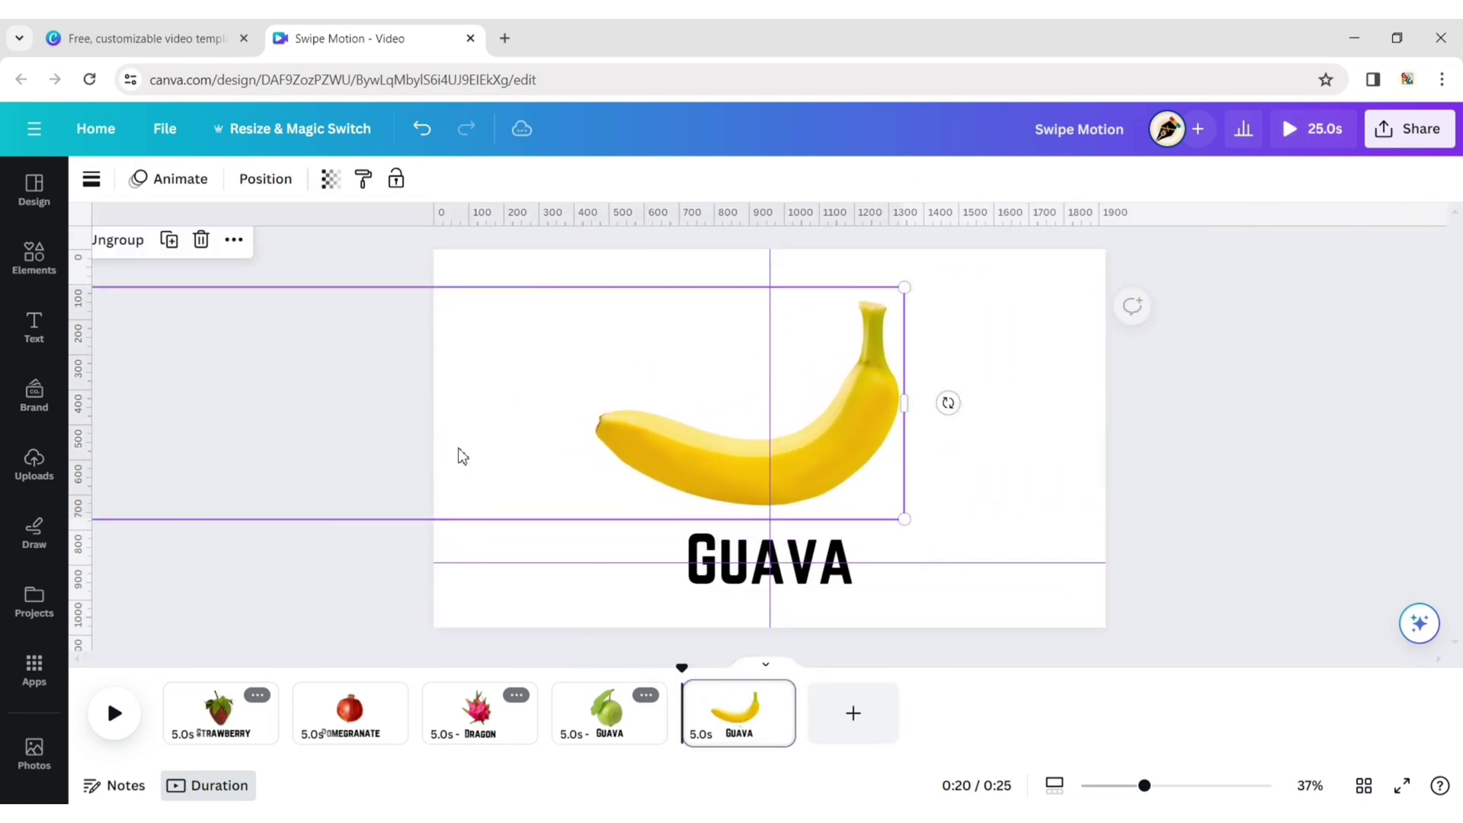
{"action": "left_click_drag", "start_coordinate": [905, 602], "coordinate": [912, 25]}
{"action": "left_click_drag", "start_coordinate": [802, 552], "coordinate": [843, 556]}
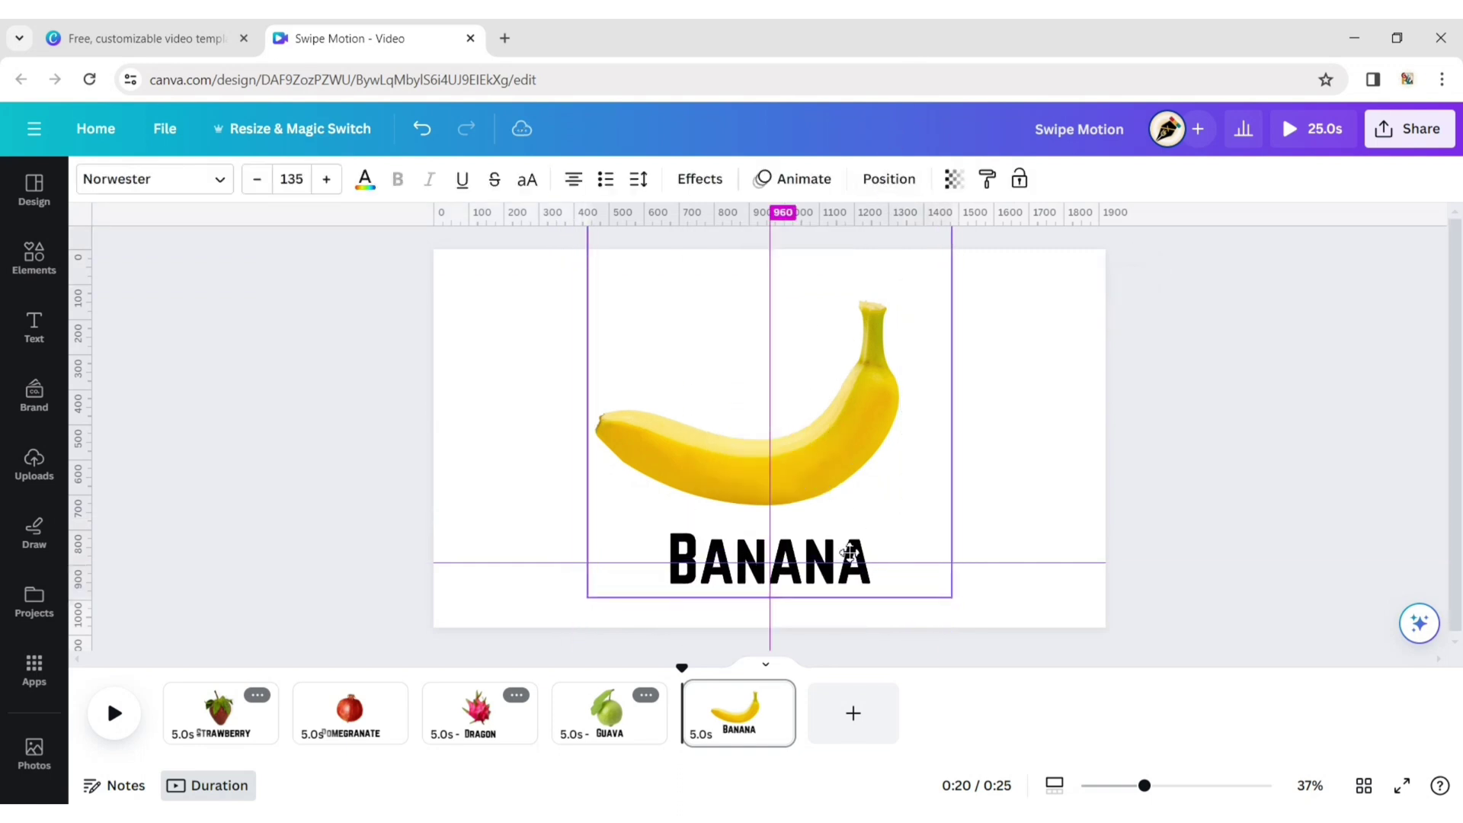
{"action": "left_click", "coordinate": [1293, 402]}
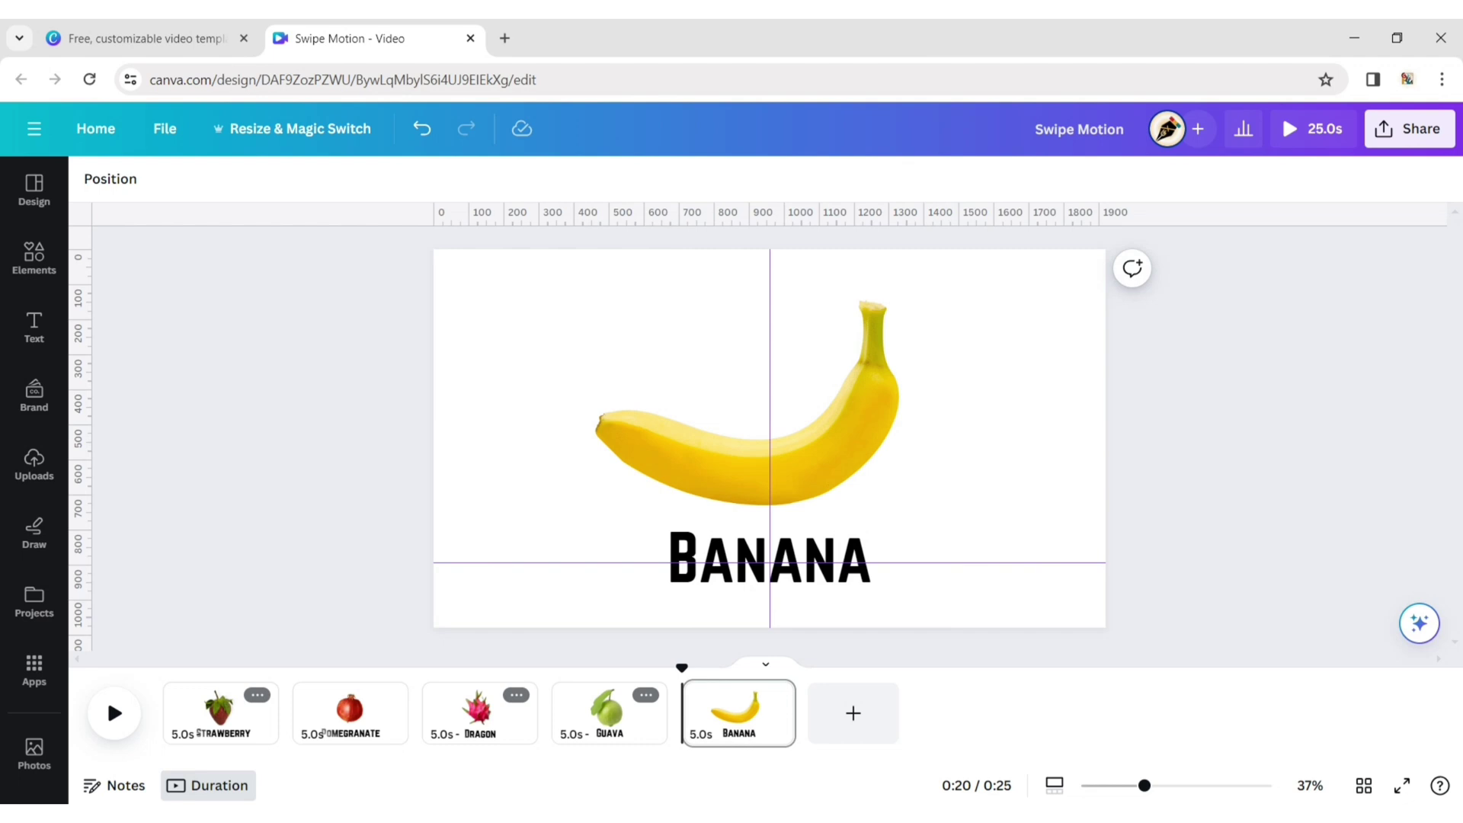
Set the Strawberry page's background by sampling the green of the strawberry's leaves and lightening it to #EAFFA9.
{"action": "left_click", "coordinate": [164, 727]}
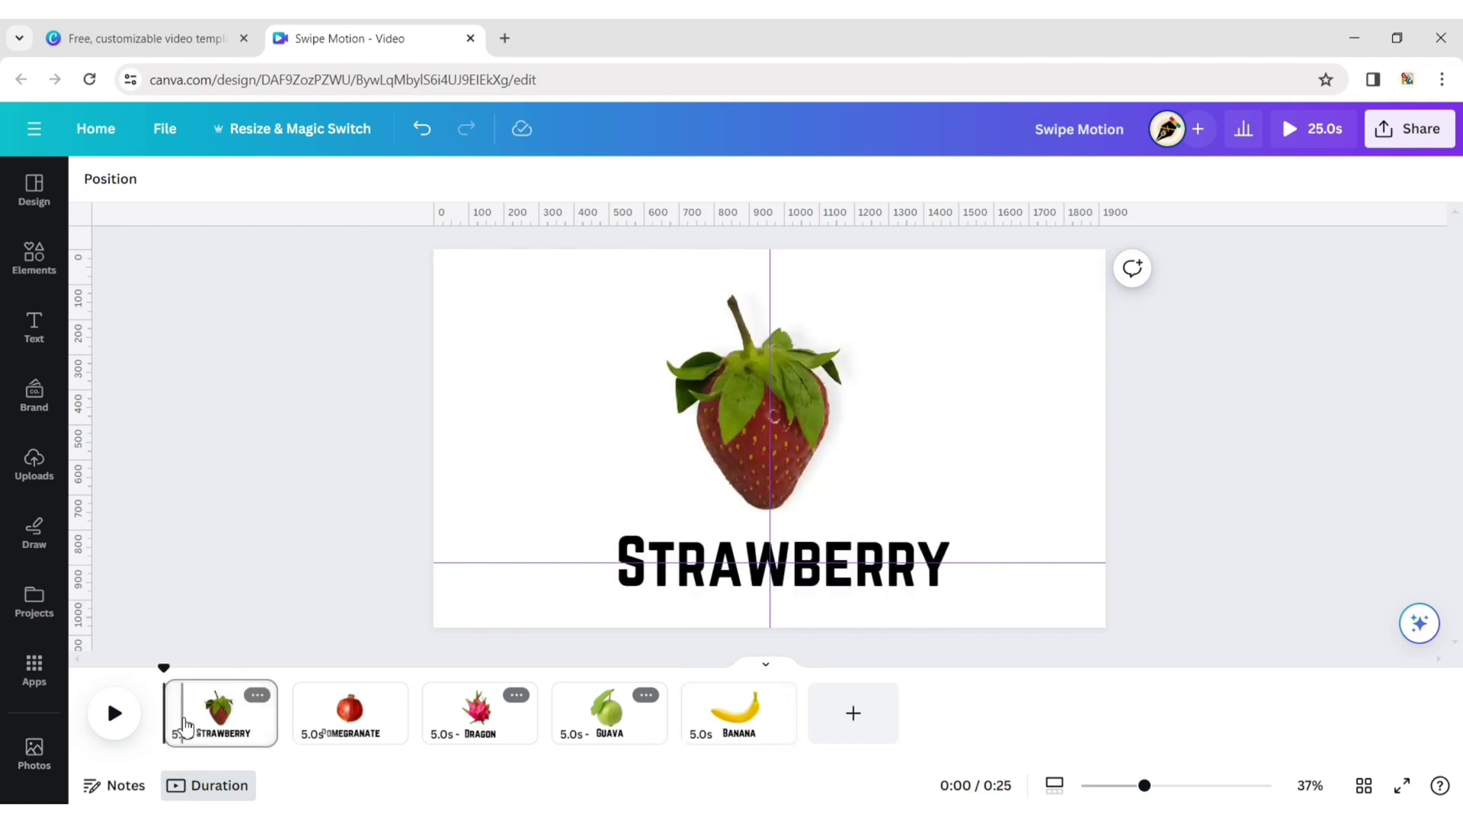
{"action": "left_click", "coordinate": [986, 274]}
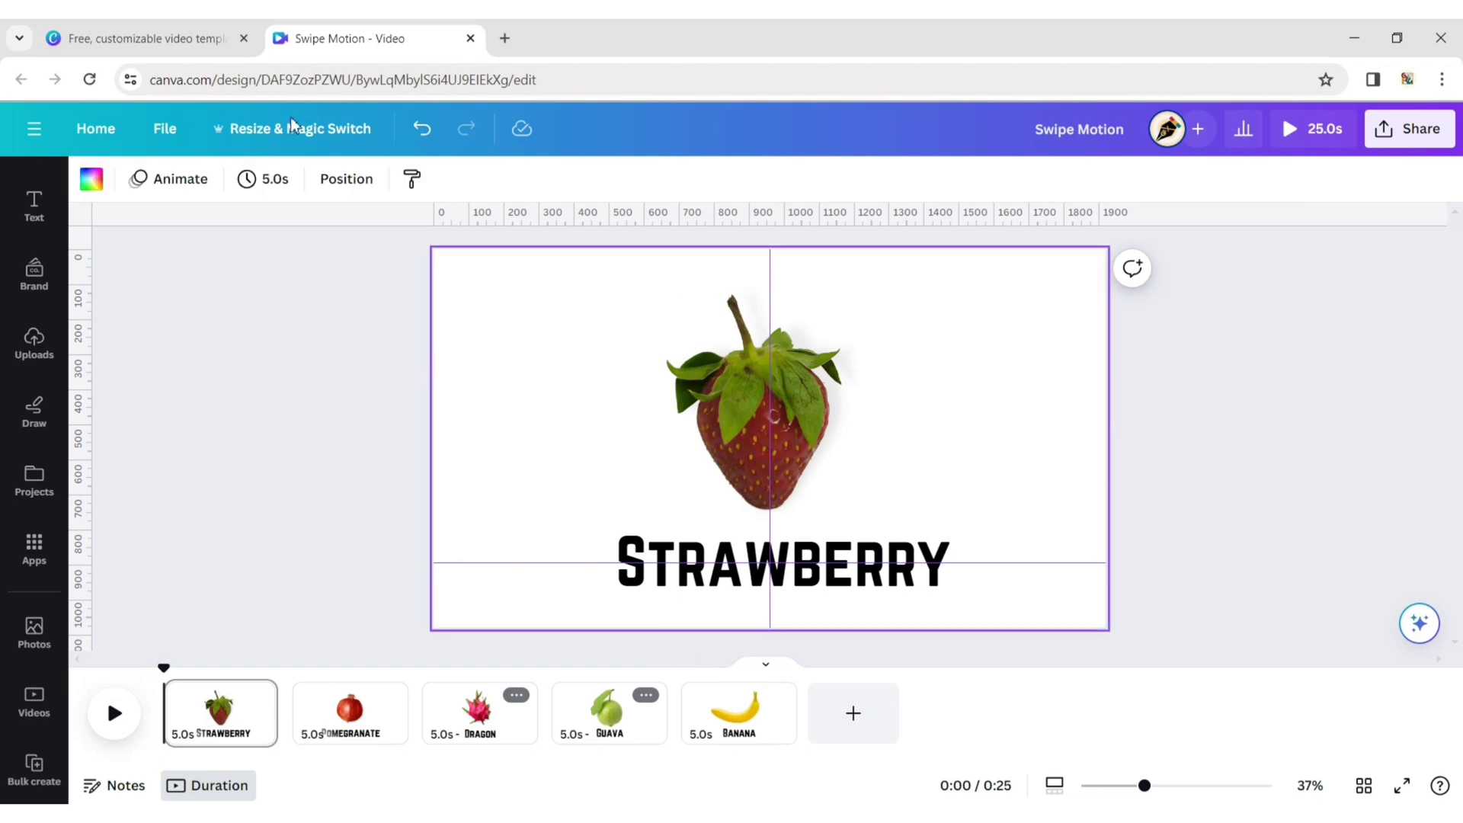
{"action": "left_click", "coordinate": [92, 181]}
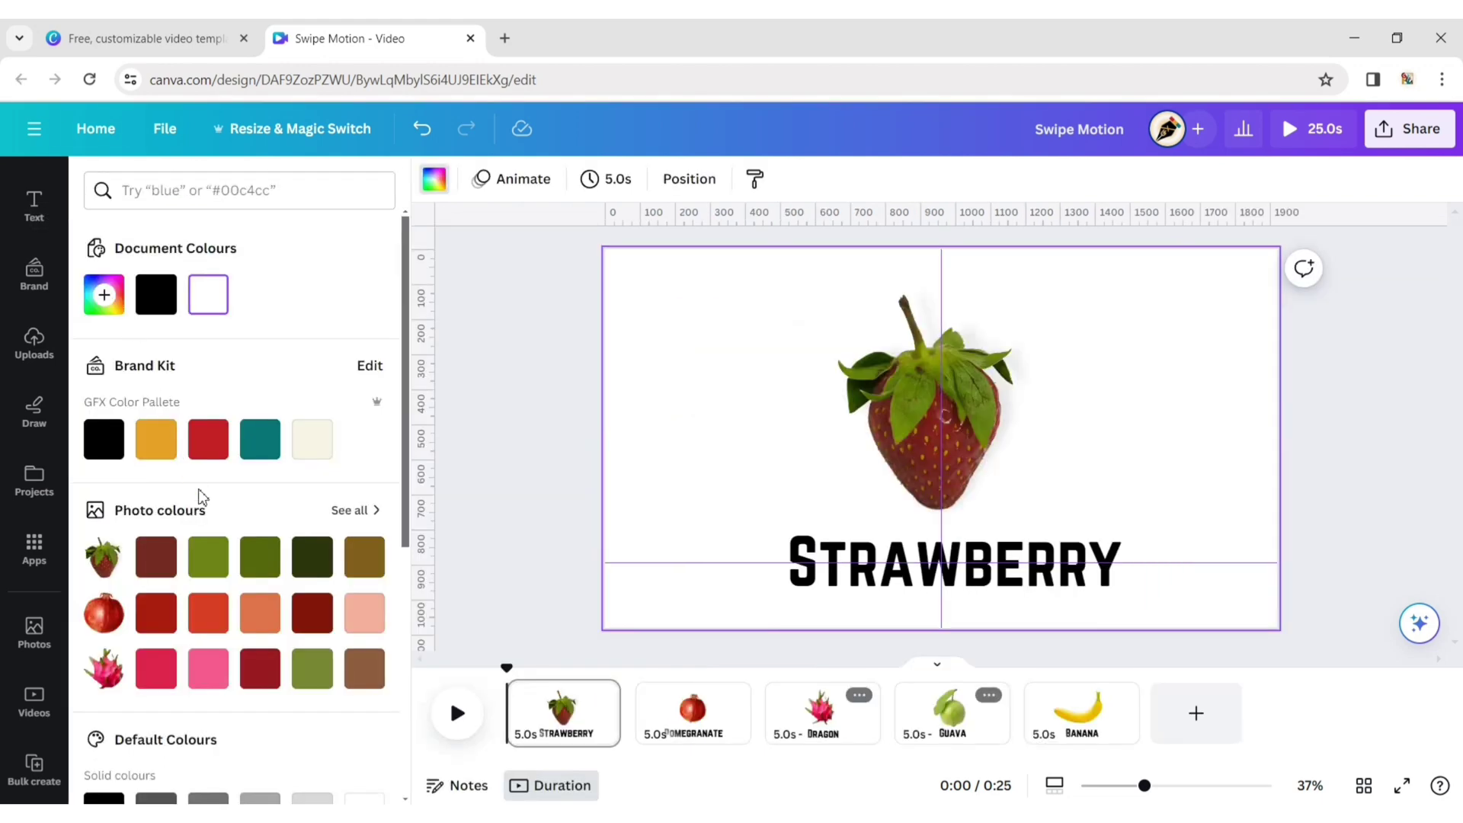
{"action": "left_click", "coordinate": [114, 299]}
{"action": "left_click", "coordinate": [346, 536]}
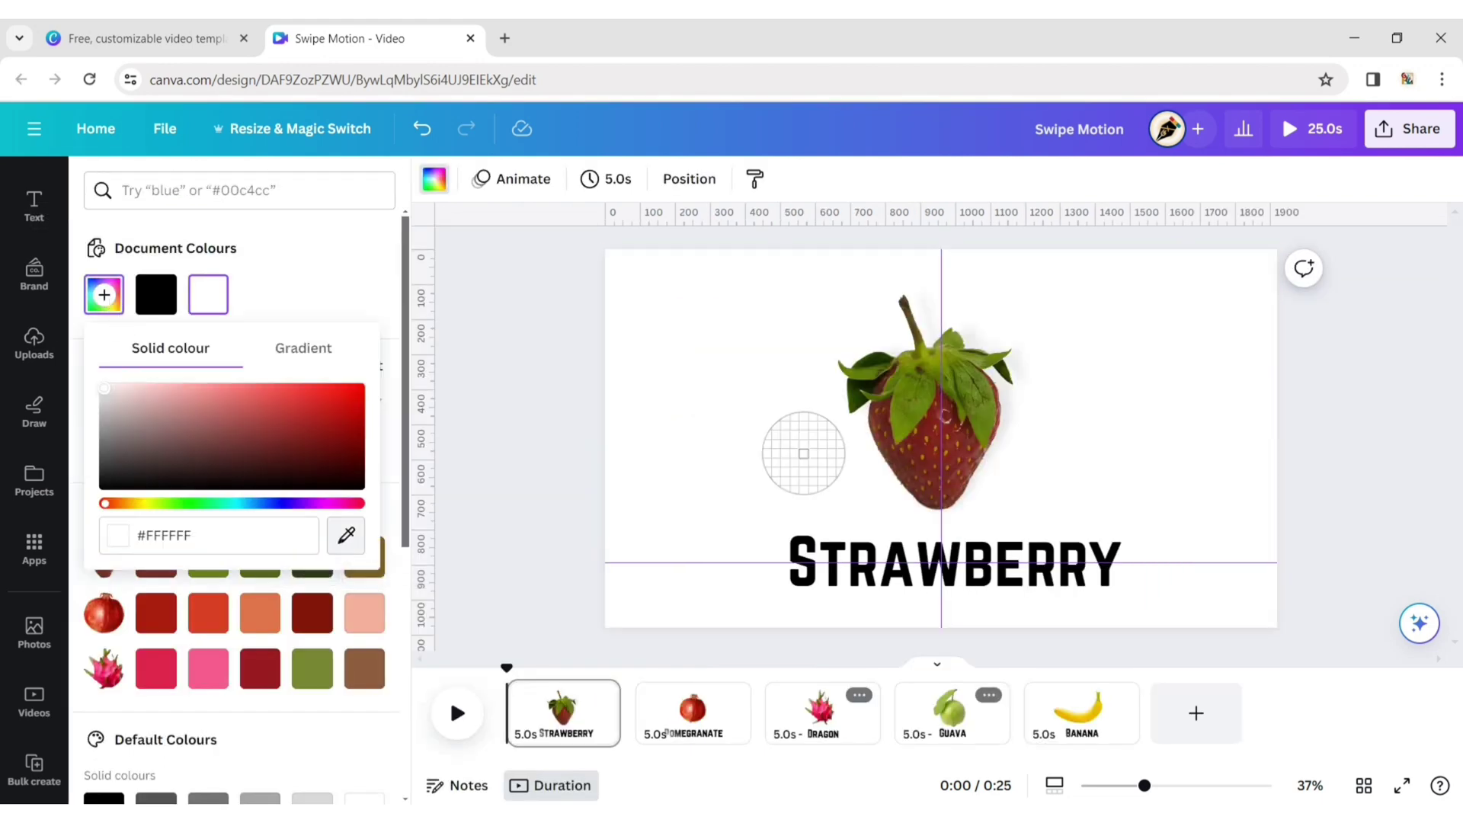
{"action": "left_click", "coordinate": [918, 411]}
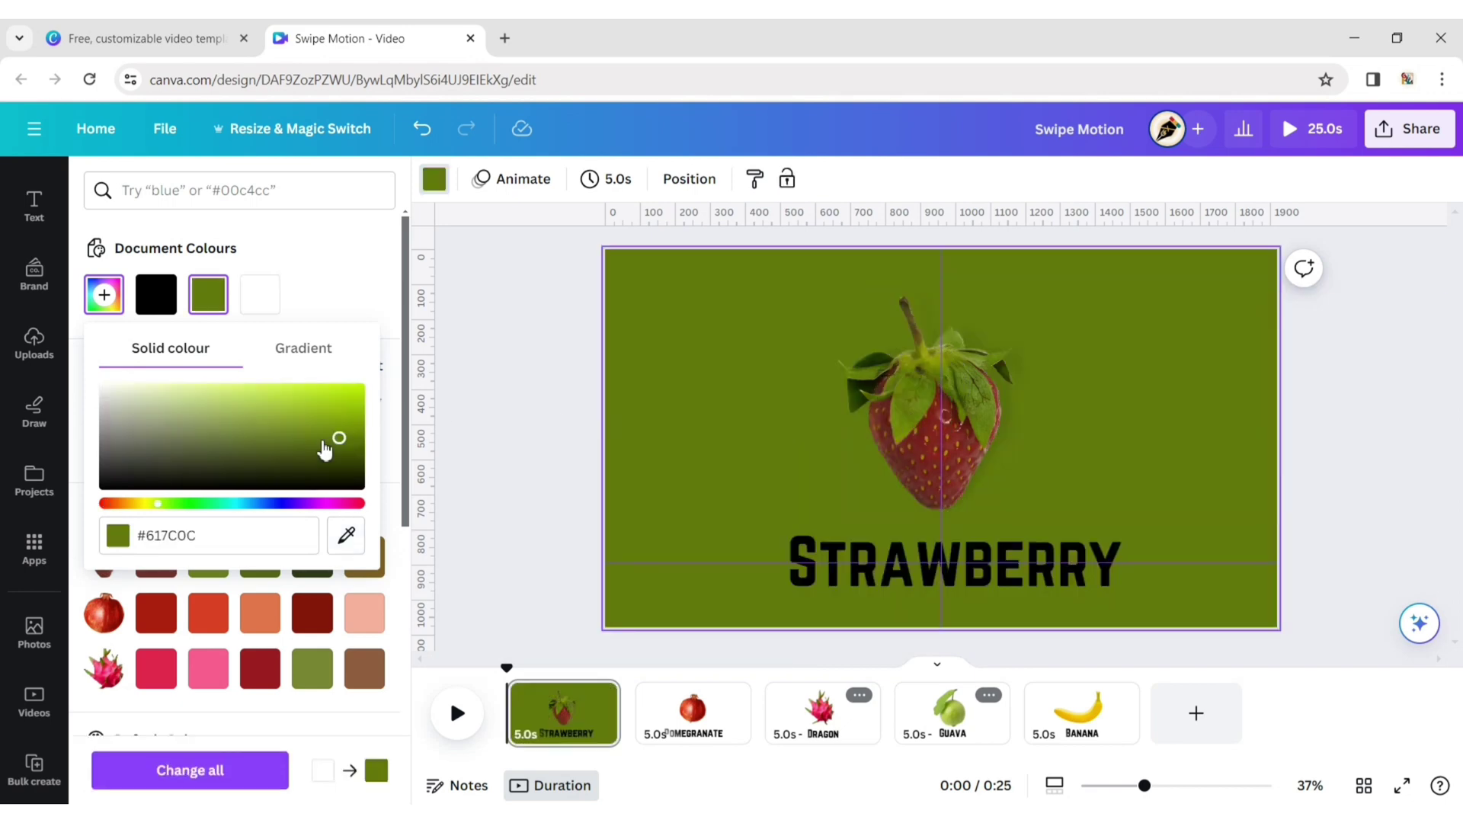
{"action": "left_click", "coordinate": [199, 388]}
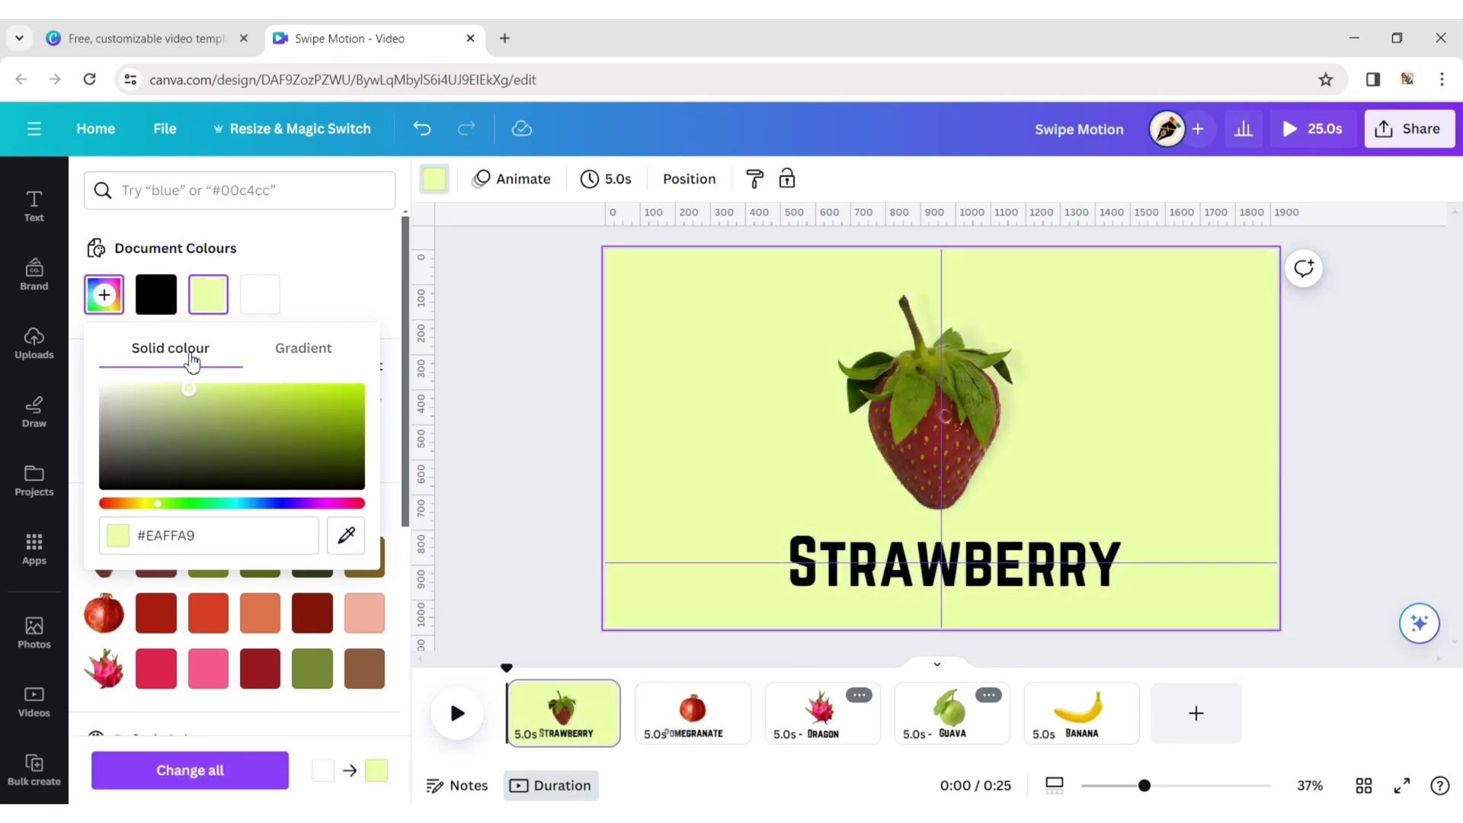
{"action": "left_click", "coordinate": [434, 395]}
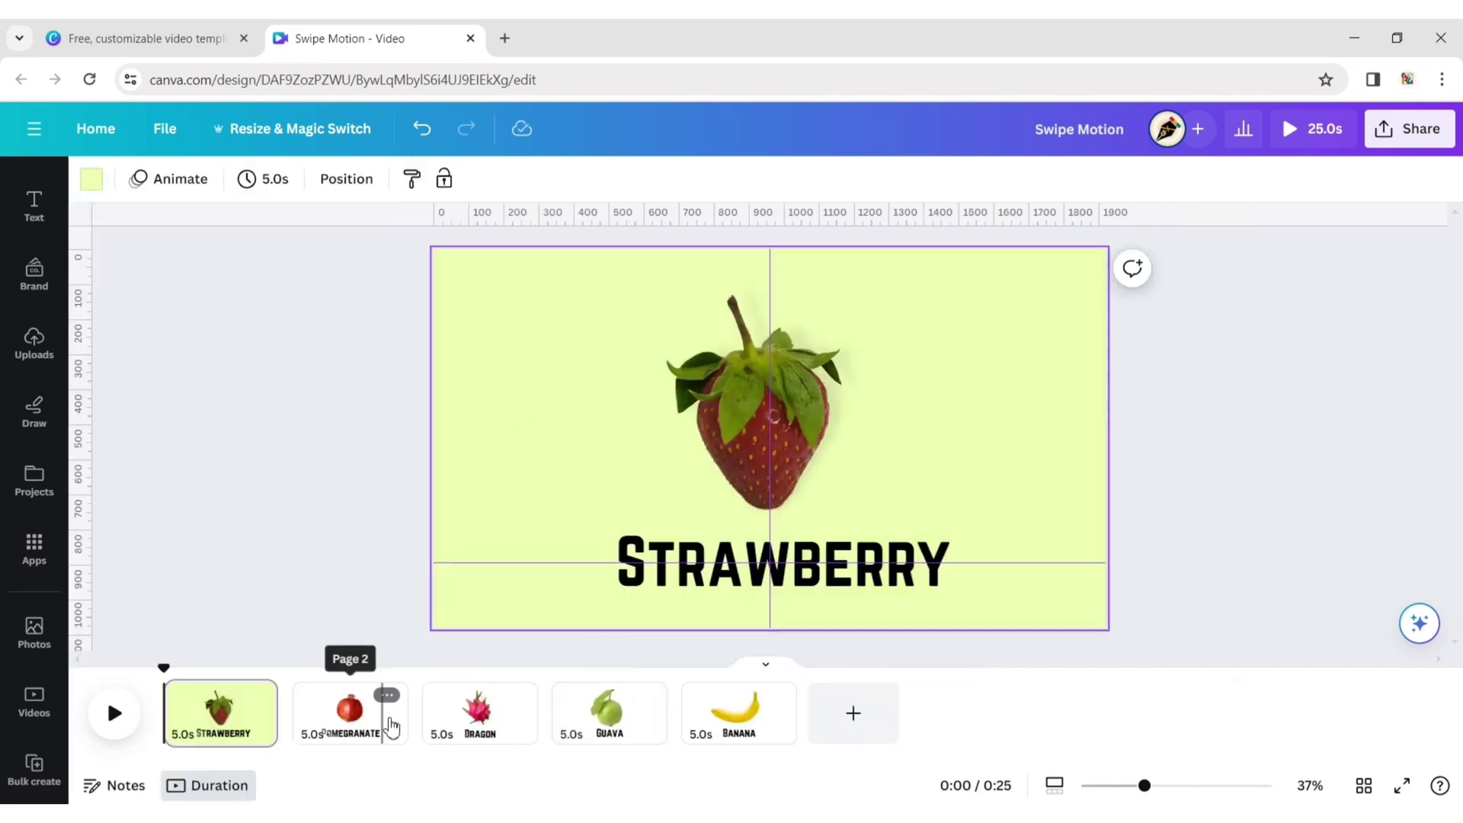
Set the Pomegranate page's background by sampling the pomegranate's colour and lightening it to #FFD2CF.
{"action": "left_click", "coordinate": [314, 705]}
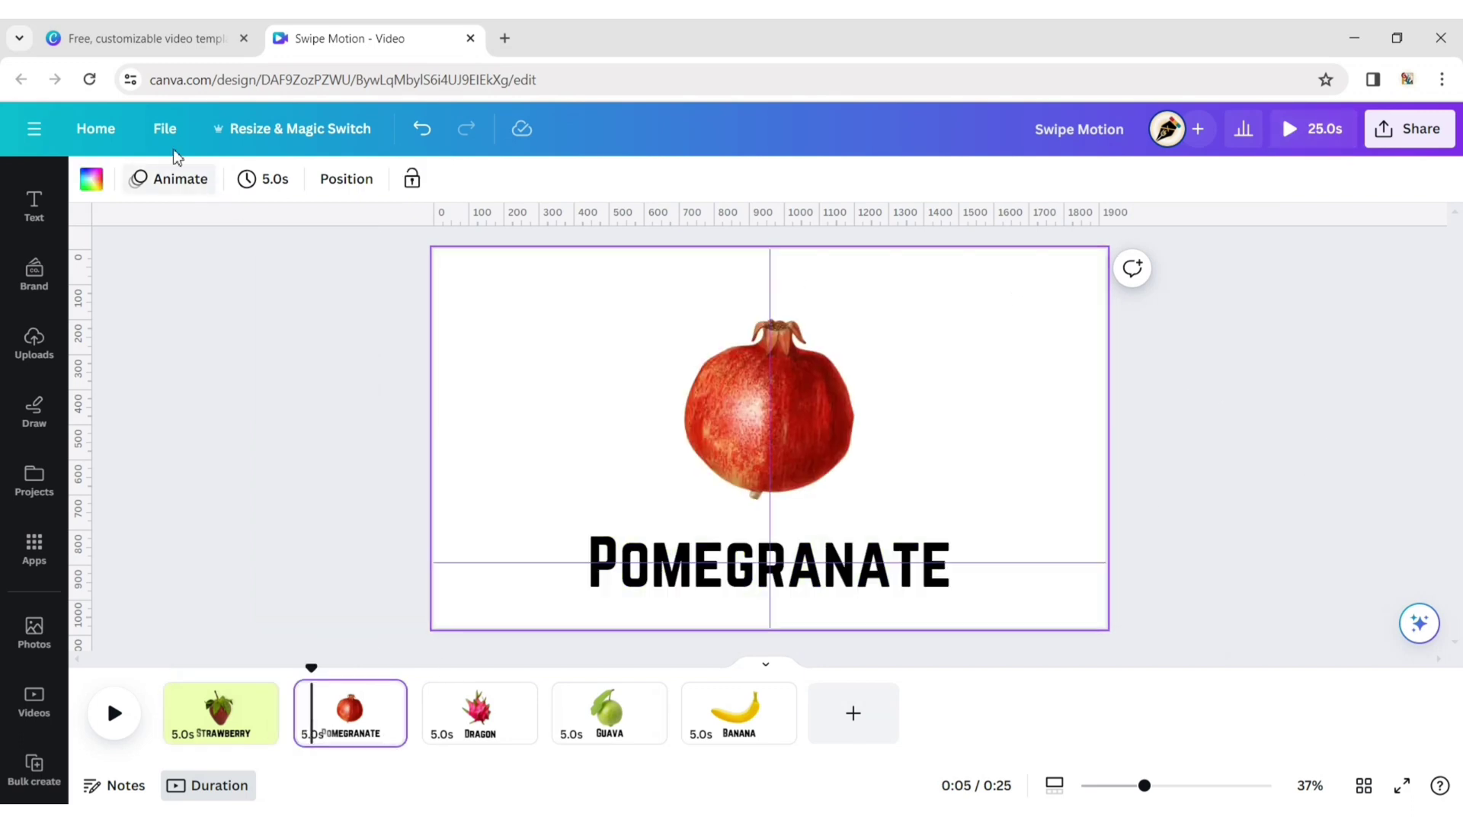
{"action": "left_click", "coordinate": [91, 181]}
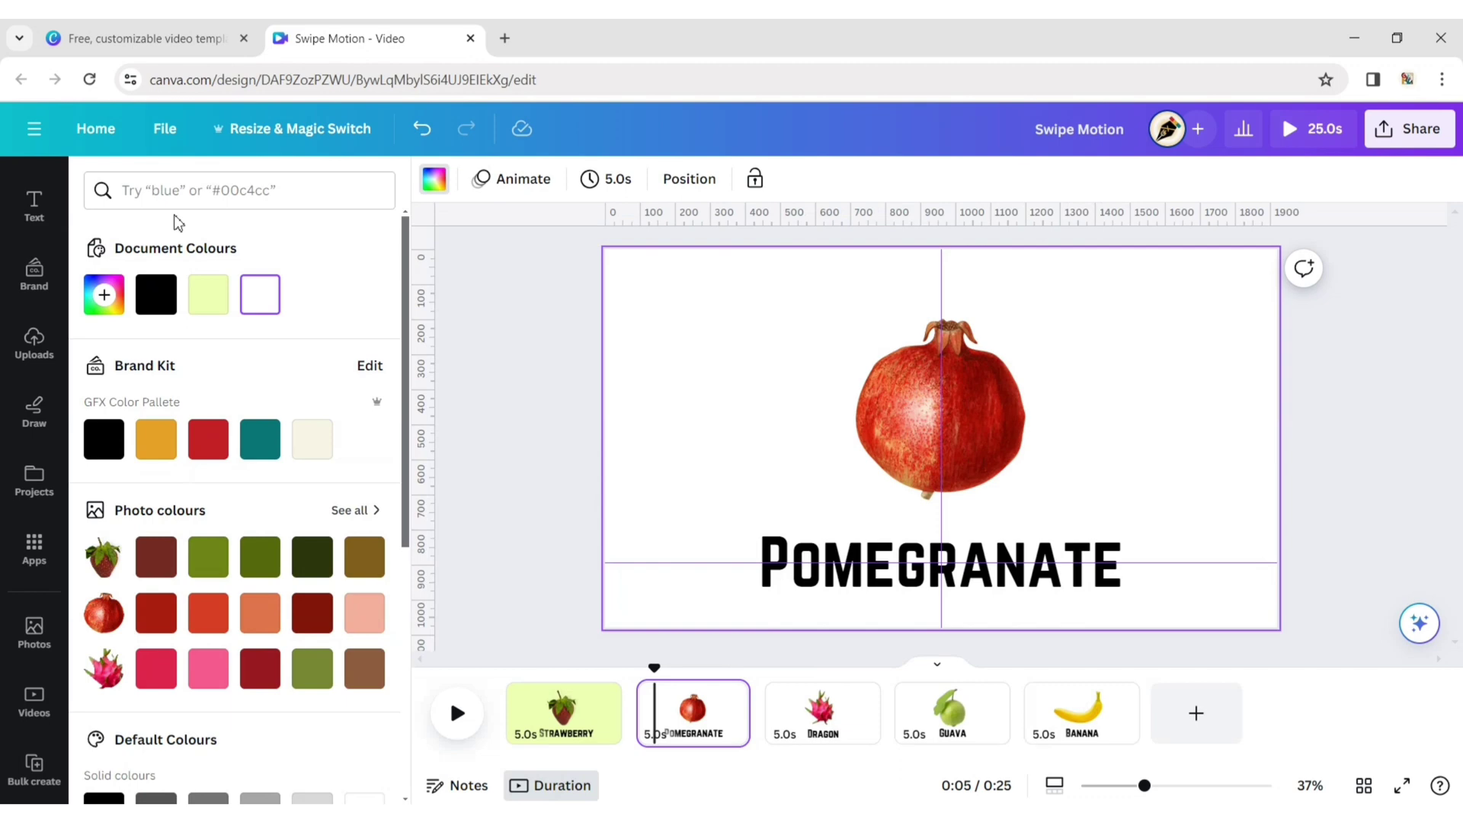
{"action": "left_click", "coordinate": [102, 296]}
{"action": "left_click", "coordinate": [346, 535]}
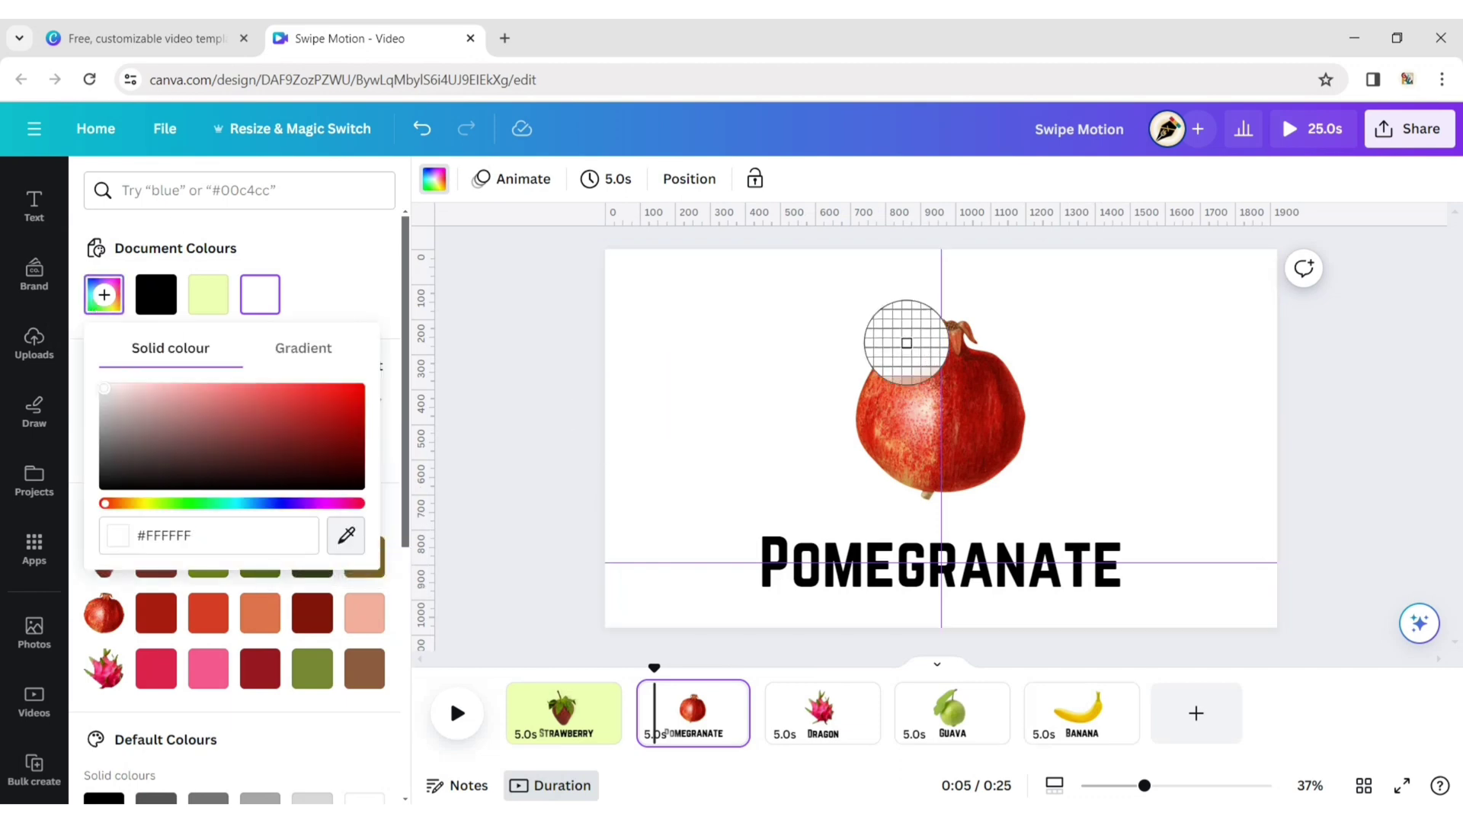
{"action": "left_click", "coordinate": [948, 395]}
{"action": "left_click", "coordinate": [153, 389]}
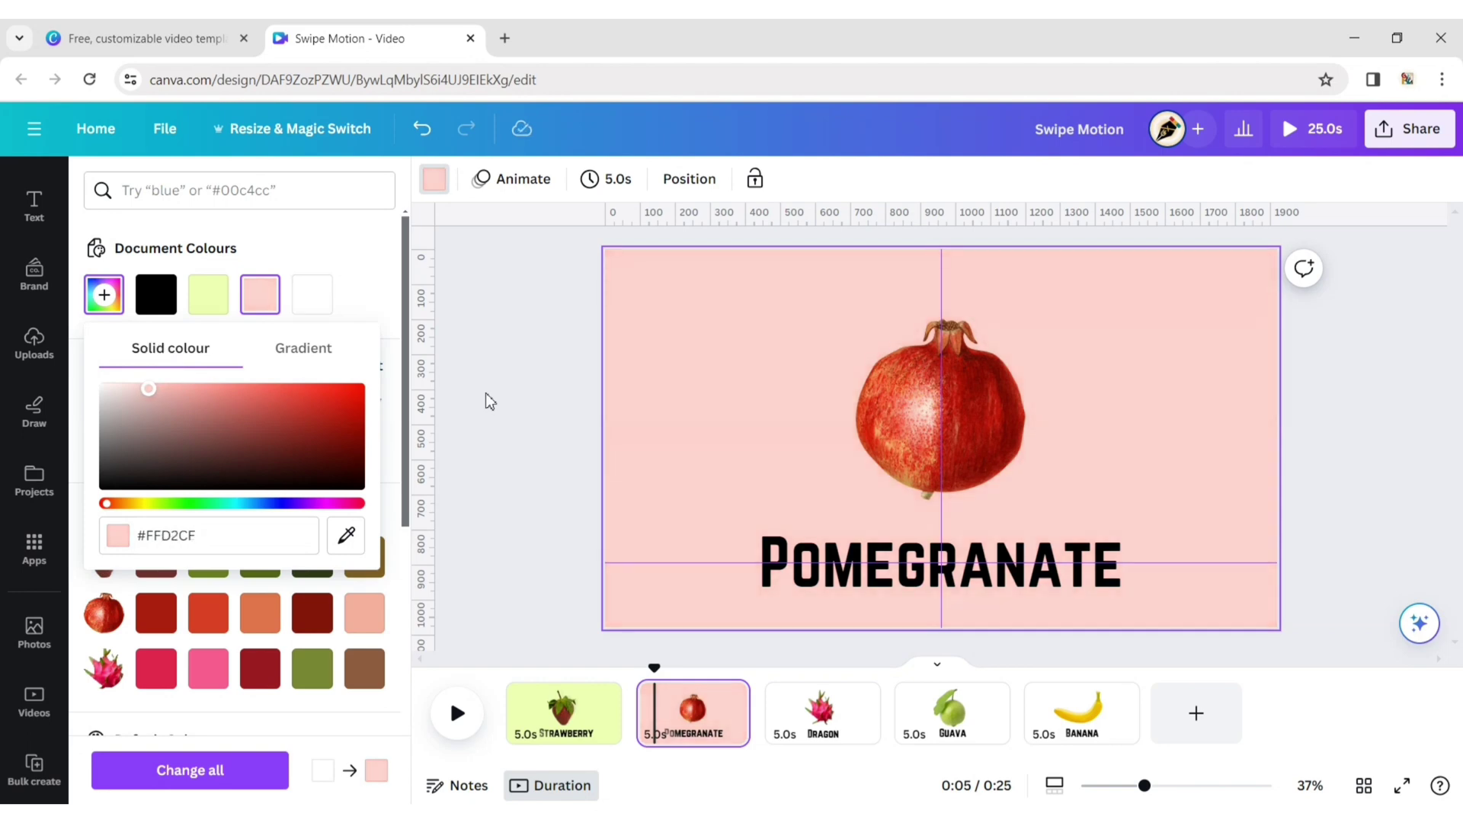
{"action": "left_click", "coordinate": [481, 400]}
{"action": "left_click", "coordinate": [1296, 401]}
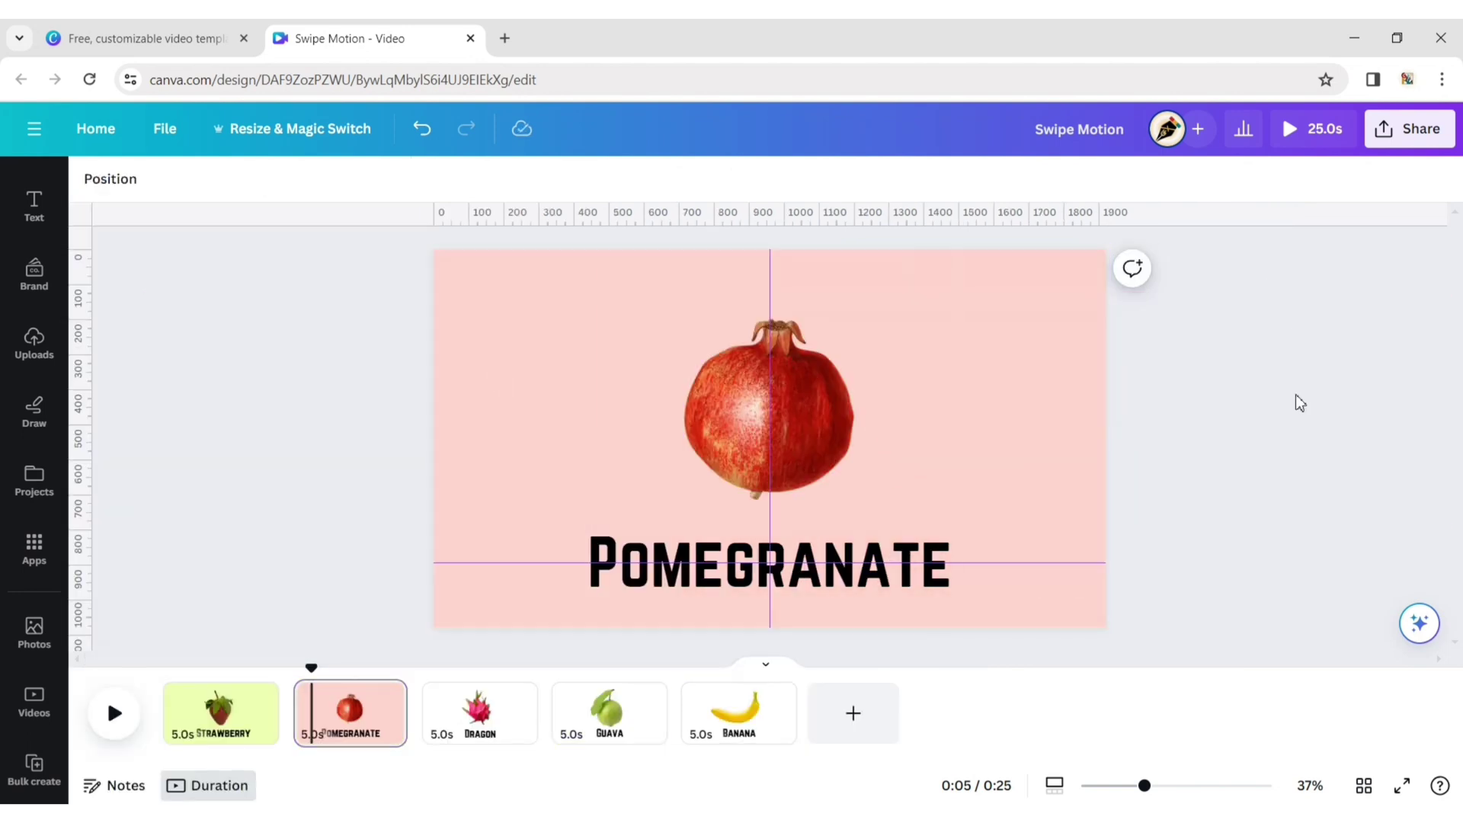
Set the Dragon page's background to a light pink matching the dragon fruit, #FFD0E5.
{"action": "left_click", "coordinate": [513, 722]}
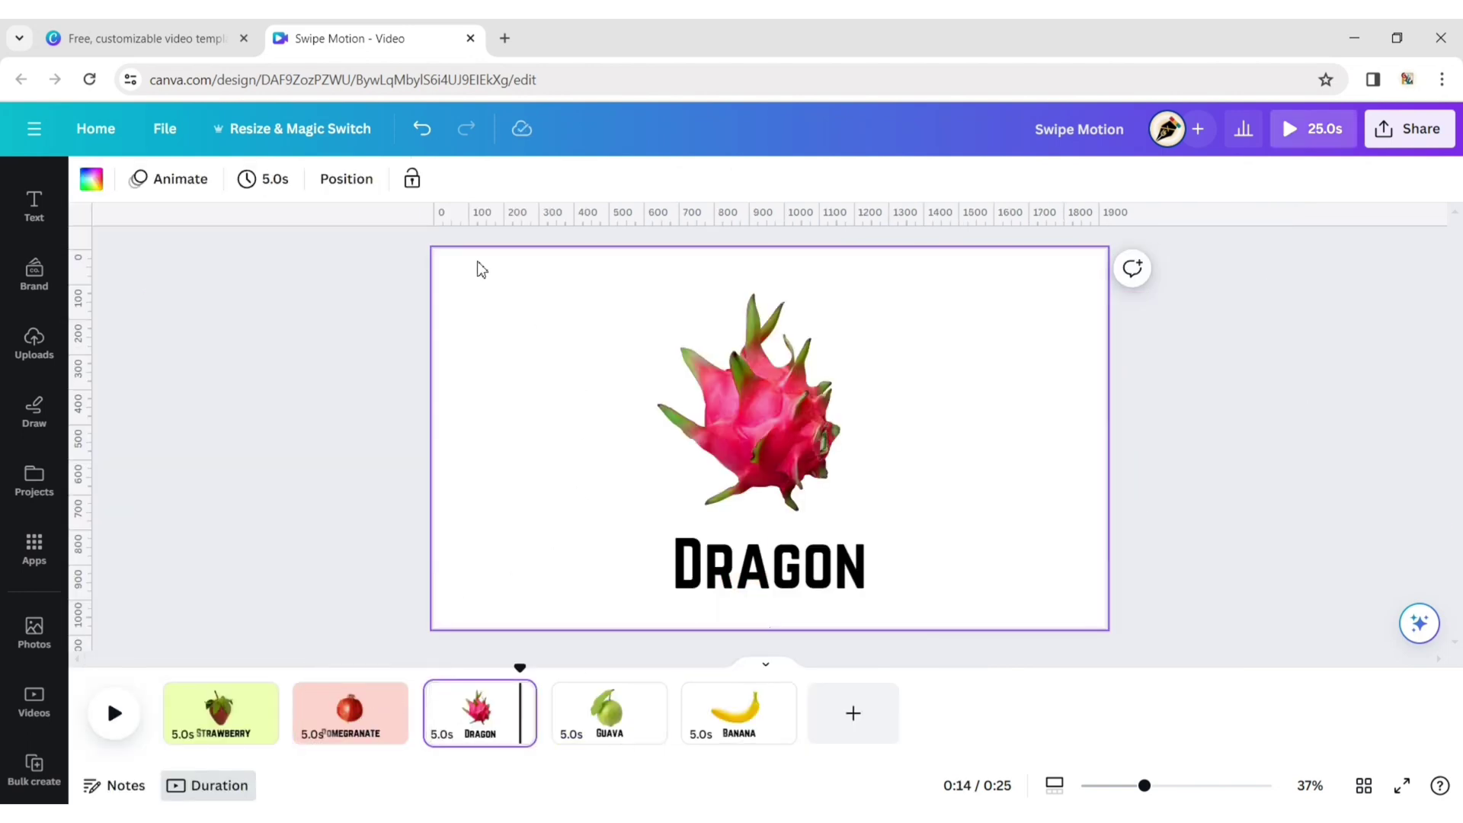
{"action": "left_click", "coordinate": [91, 178]}
{"action": "left_click", "coordinate": [104, 294]}
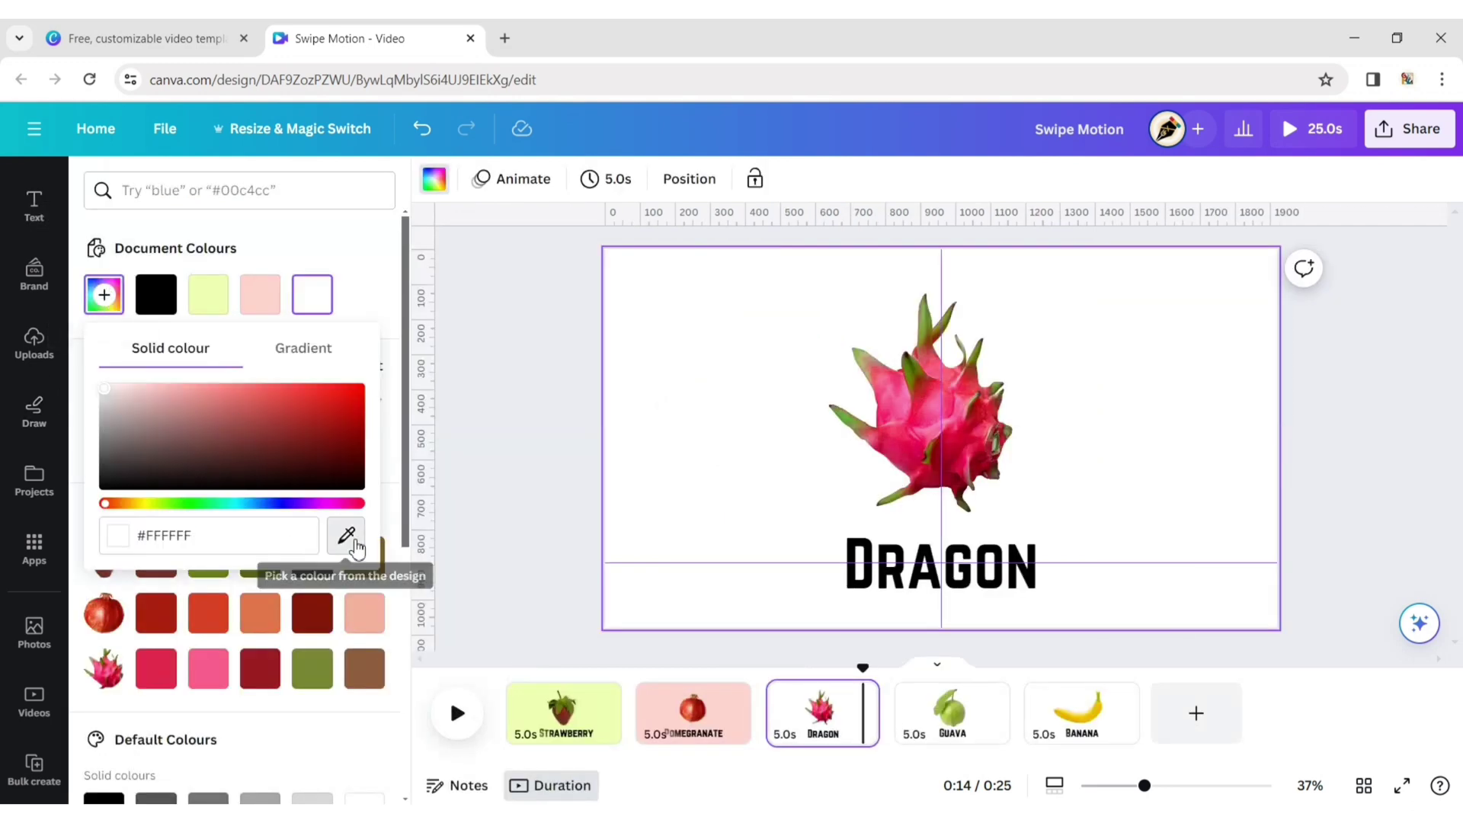
{"action": "left_click", "coordinate": [341, 503]}
{"action": "left_click", "coordinate": [238, 386]}
{"action": "left_click_drag", "start_coordinate": [239, 386], "coordinate": [155, 345]}
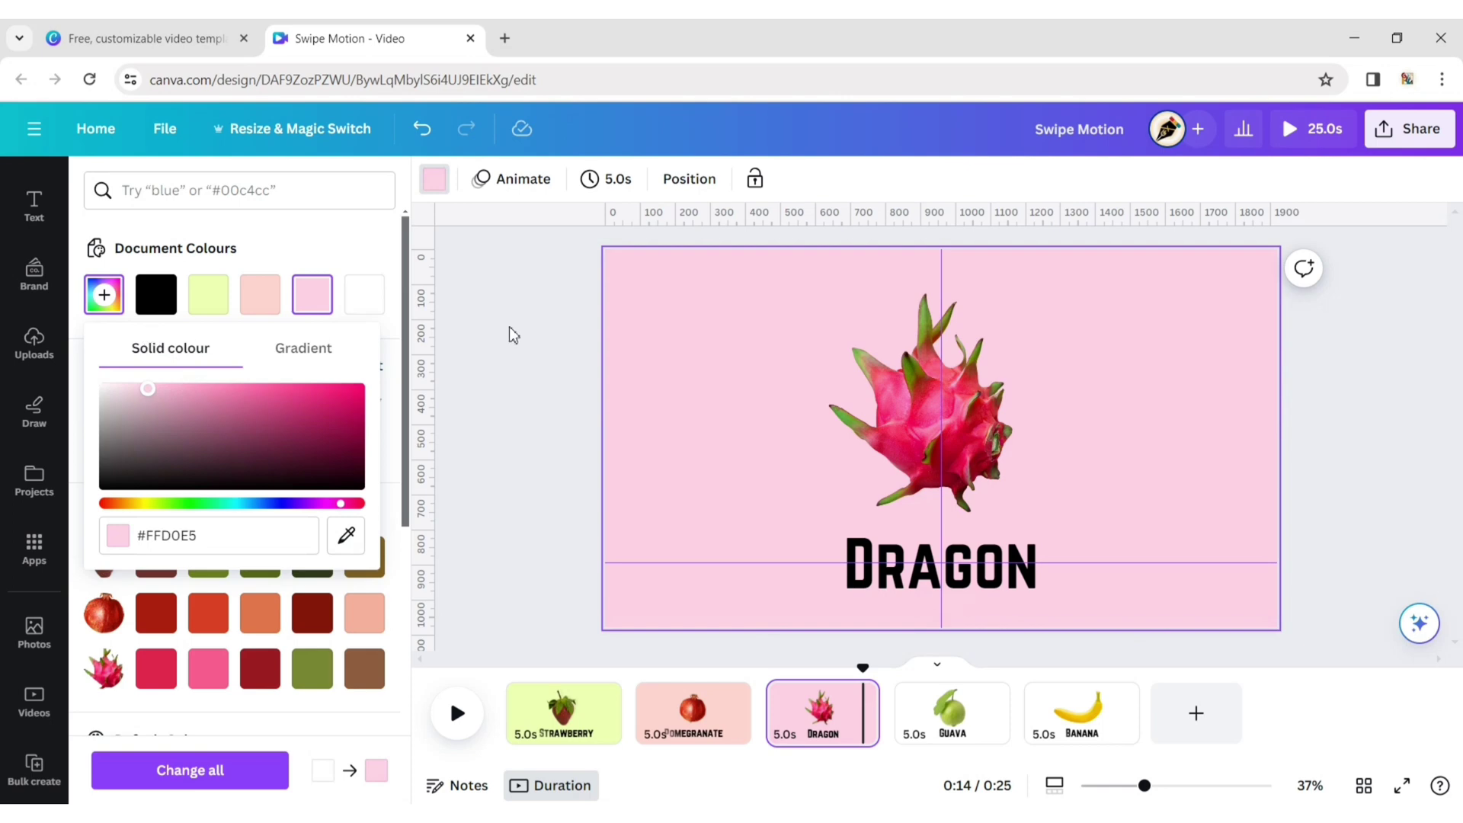
{"action": "left_click", "coordinate": [511, 333]}
Set the Guava page's background by sampling the guava's green and lightening it to #F3FFBA.
{"action": "left_click", "coordinate": [646, 713]}
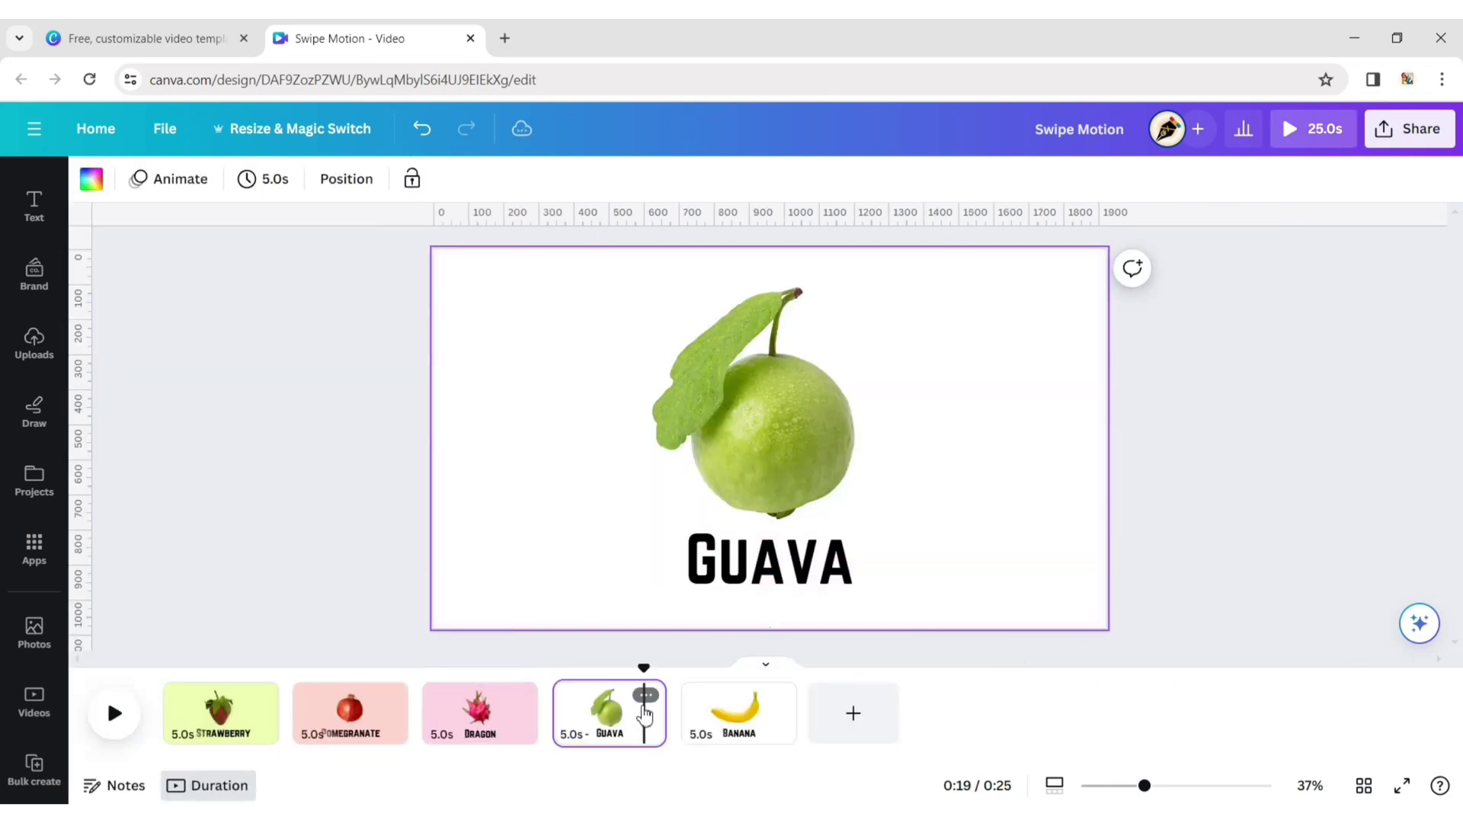
{"action": "left_click", "coordinate": [91, 179]}
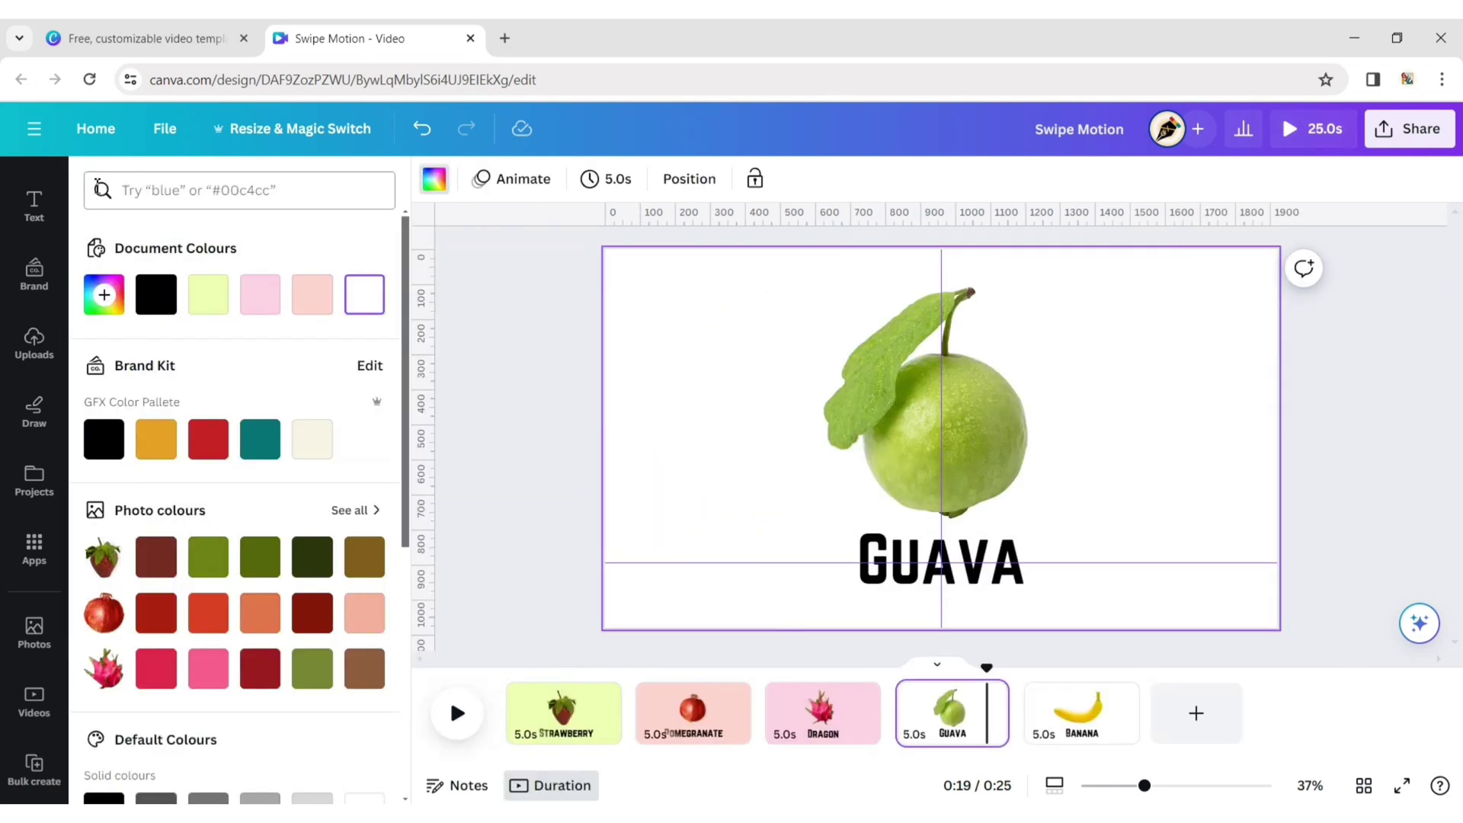
{"action": "left_click", "coordinate": [103, 294]}
{"action": "left_click", "coordinate": [341, 538]}
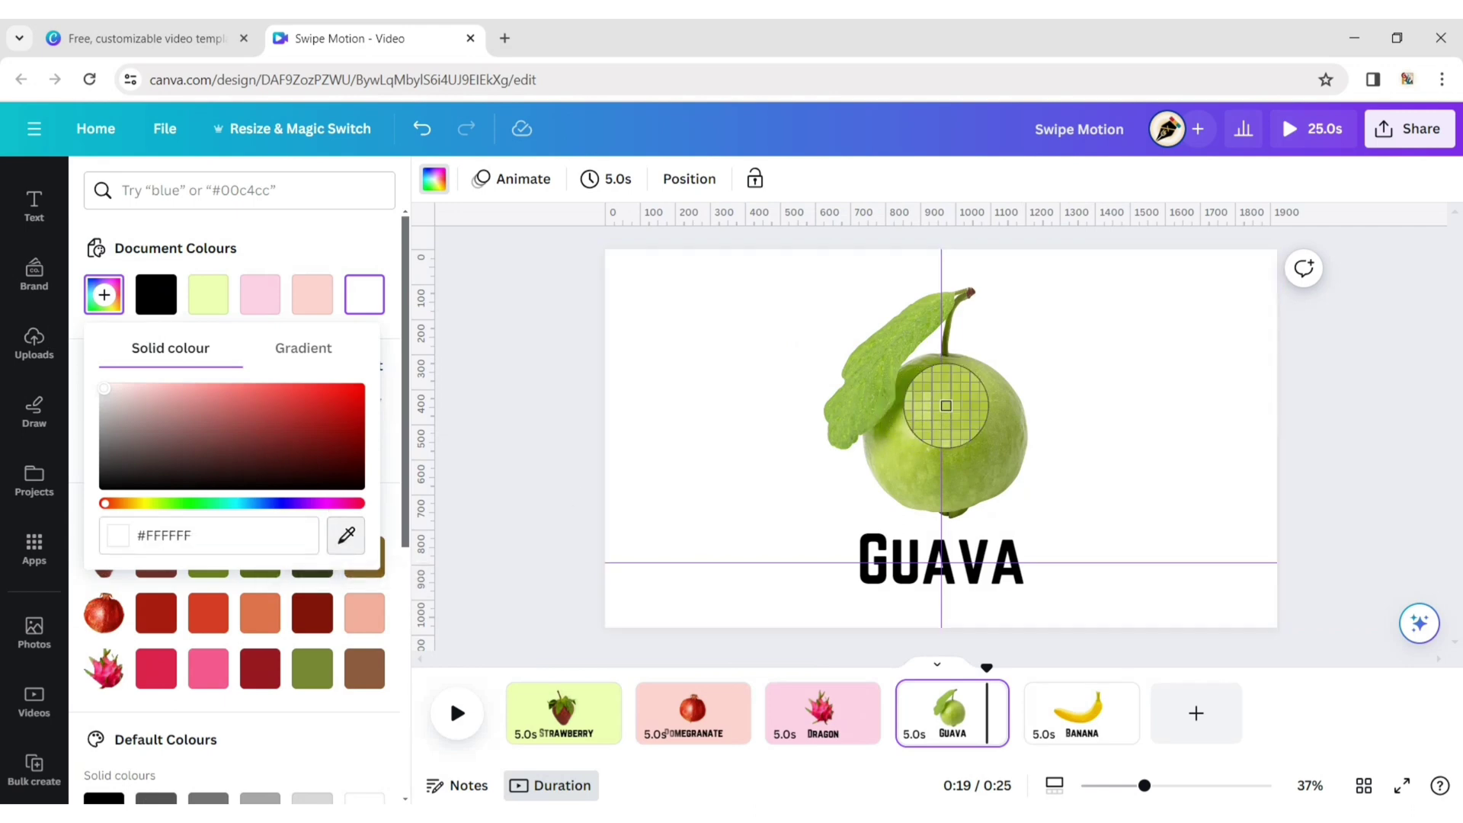
{"action": "left_click", "coordinate": [945, 419]}
{"action": "left_click_drag", "start_coordinate": [278, 417], "coordinate": [177, 362]}
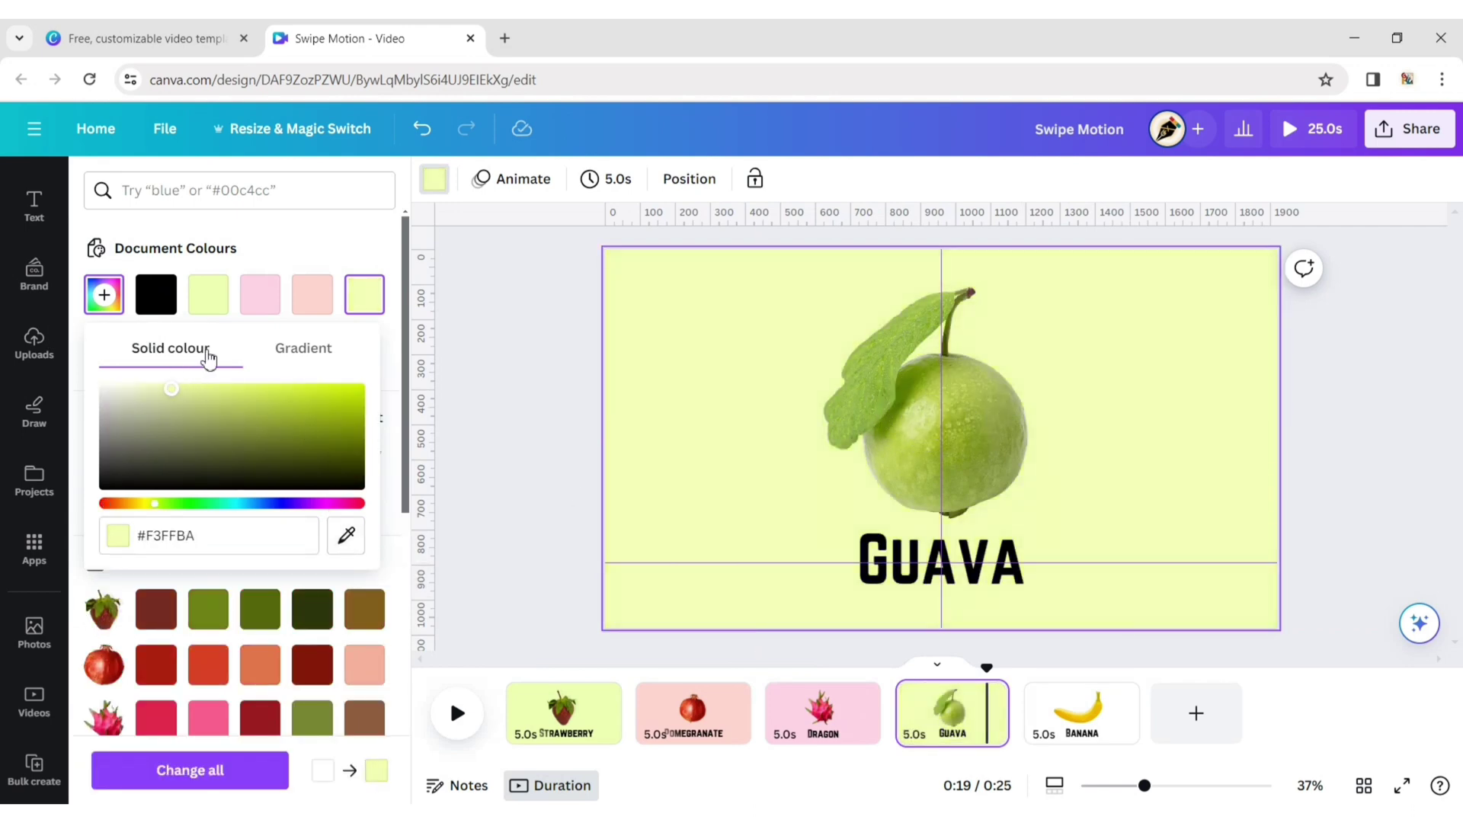
{"action": "left_click", "coordinate": [572, 374]}
Set the Banana page's background by sampling the banana's yellow and lightening it to a pale cream.
{"action": "left_click", "coordinate": [728, 690]}
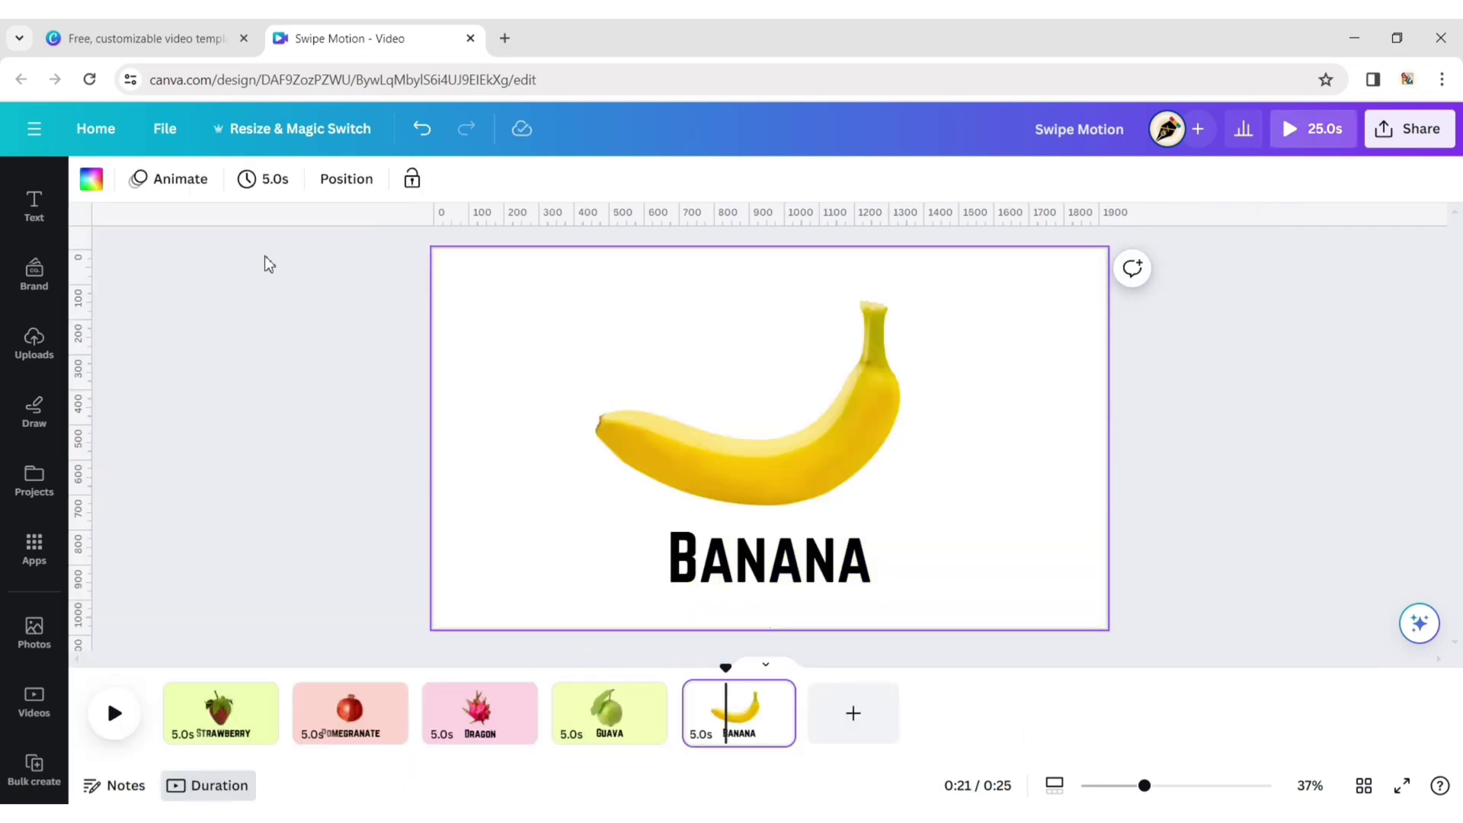
{"action": "left_click", "coordinate": [91, 178]}
{"action": "left_click", "coordinate": [104, 294]}
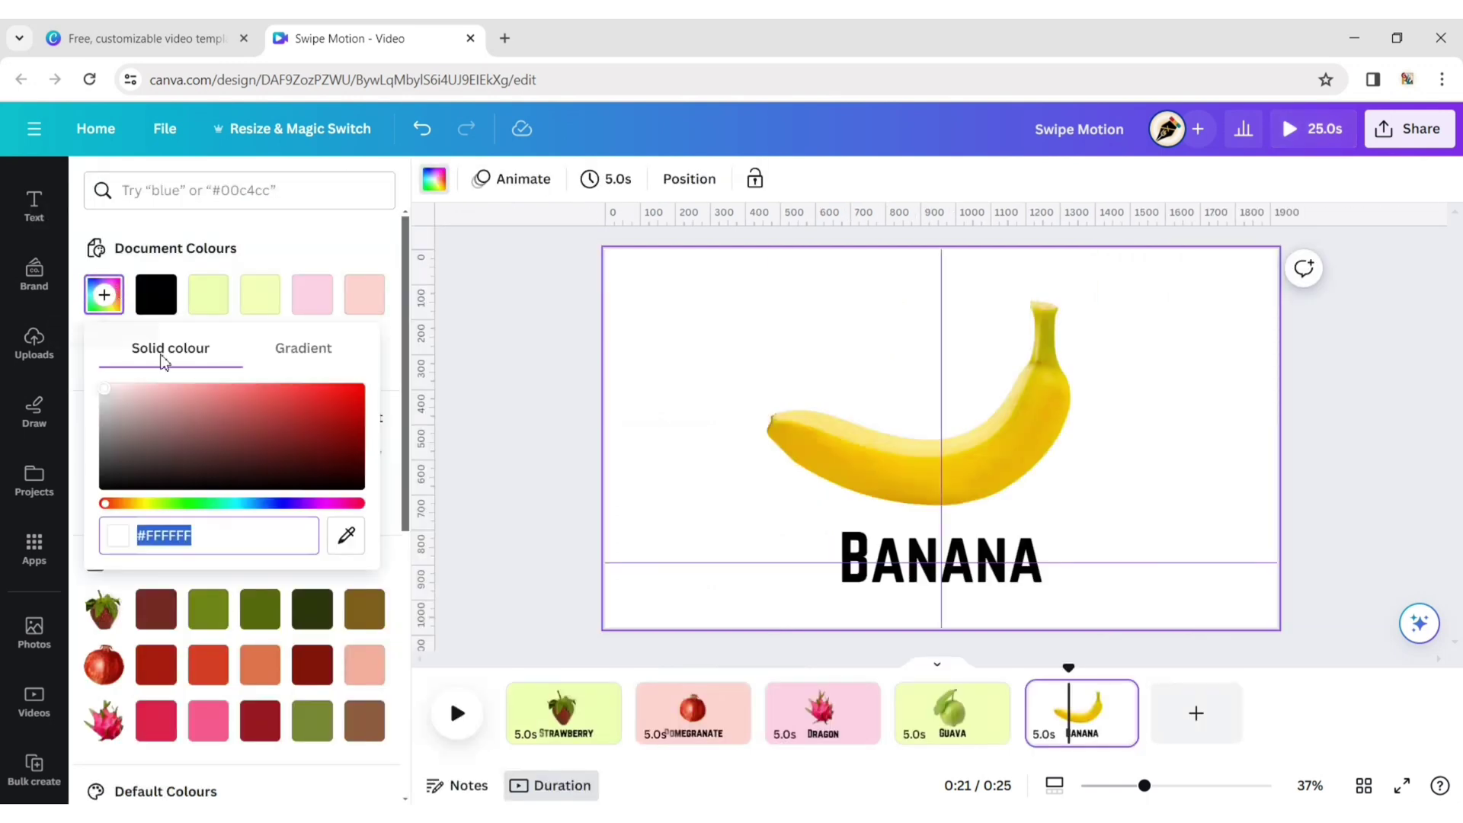
{"action": "left_click", "coordinate": [350, 542]}
{"action": "left_click", "coordinate": [869, 476]}
{"action": "left_click_drag", "start_coordinate": [308, 389], "coordinate": [175, 389]}
{"action": "left_click", "coordinate": [505, 392]}
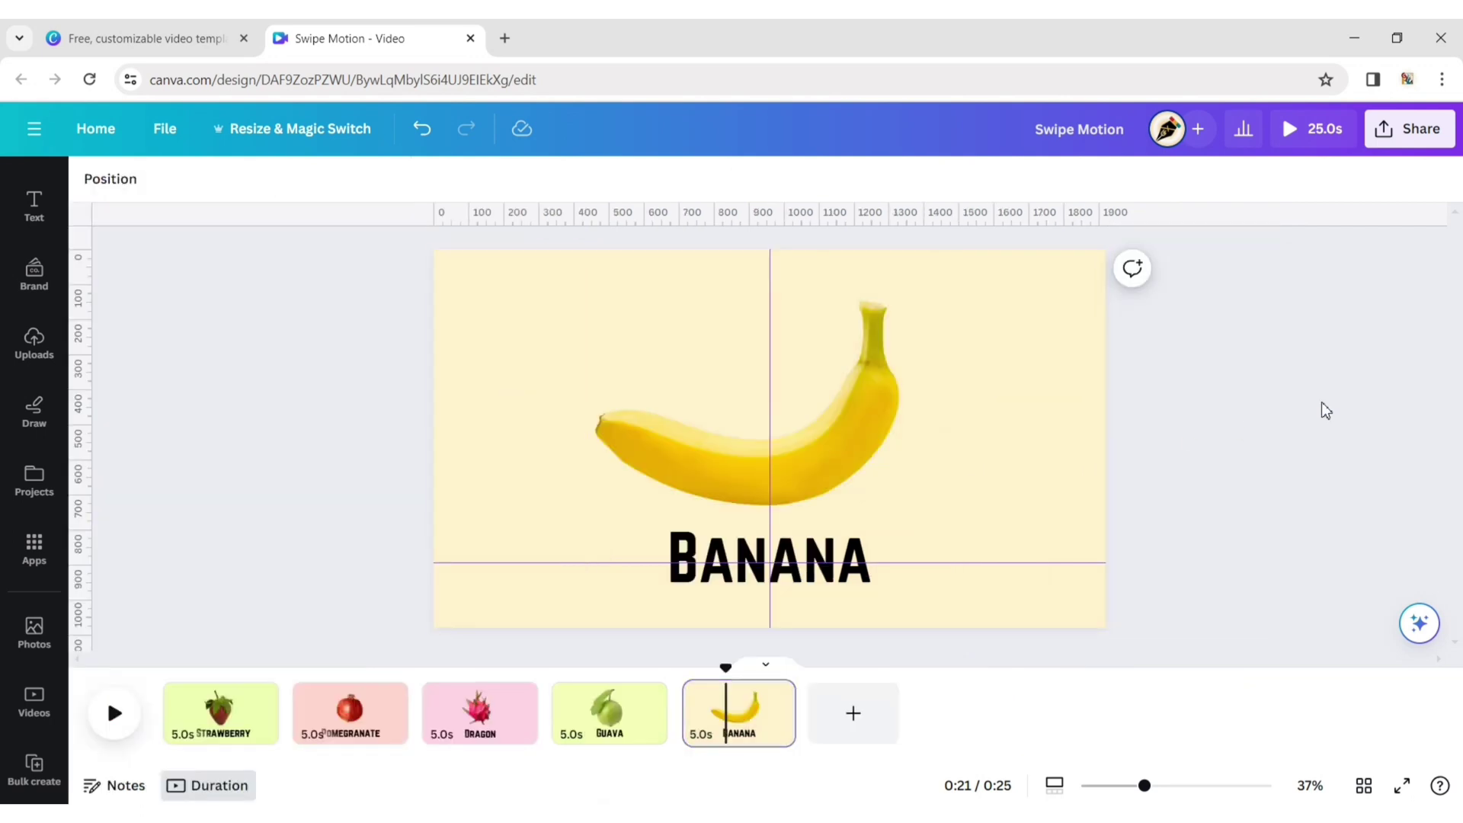
Search the videos for "strawberry background" and set the 24-second clip of strawberries on white as the Strawberry page's background.
{"action": "left_click", "coordinate": [192, 705]}
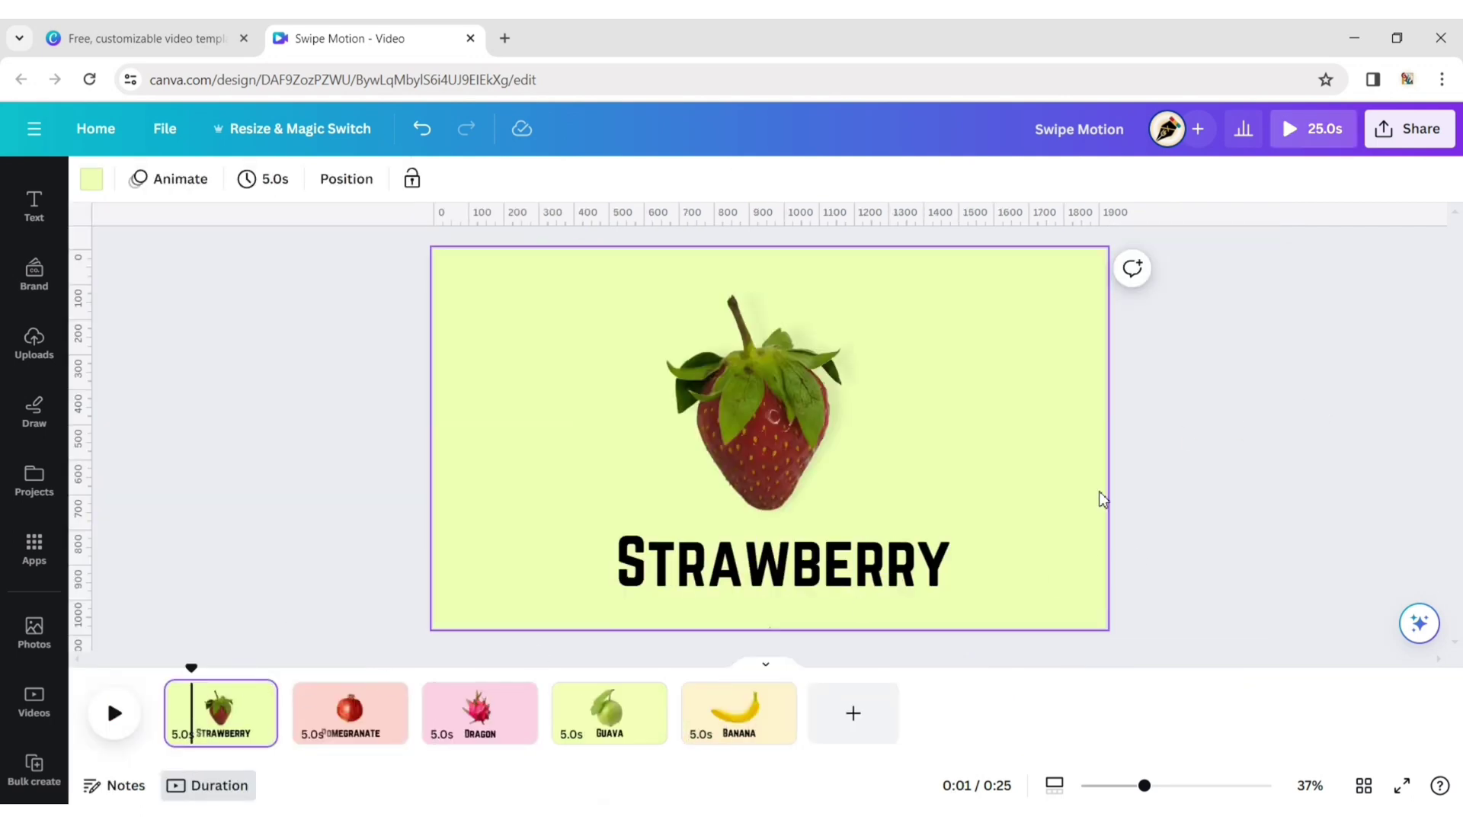
{"action": "left_click", "coordinate": [1326, 322]}
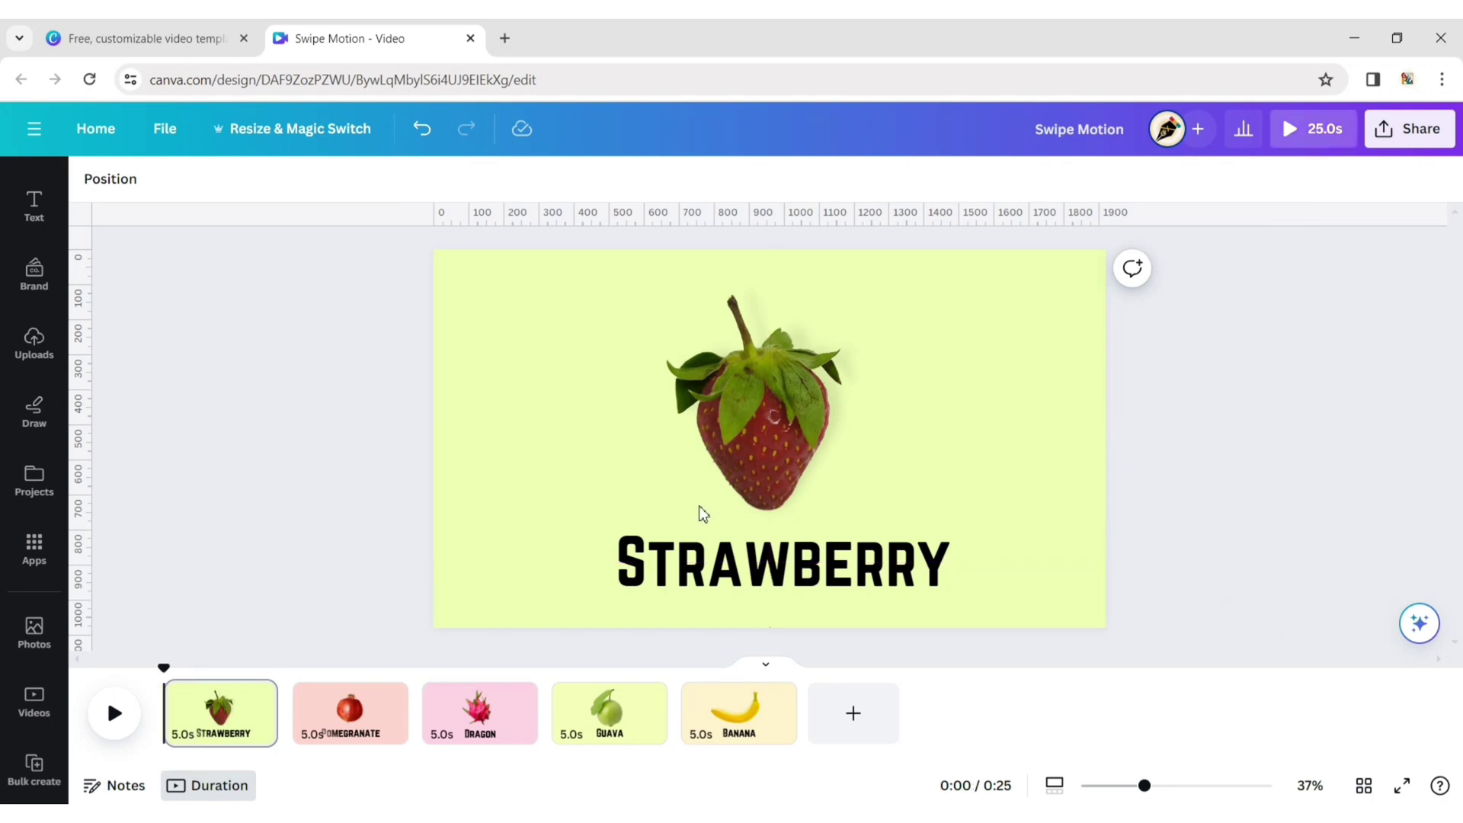
{"action": "left_click", "coordinate": [31, 700]}
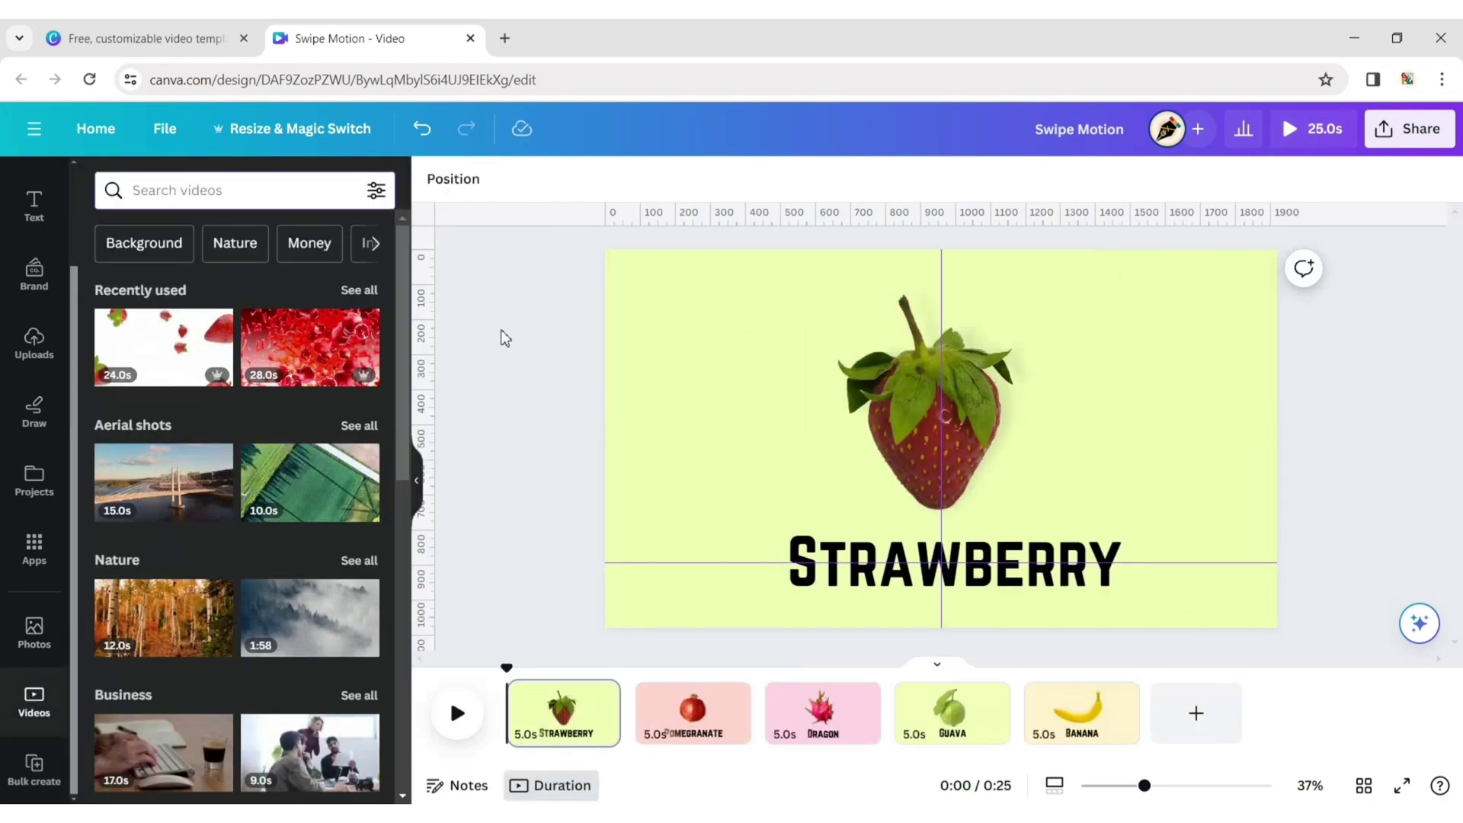
{"action": "type", "text": "strawberry b"}
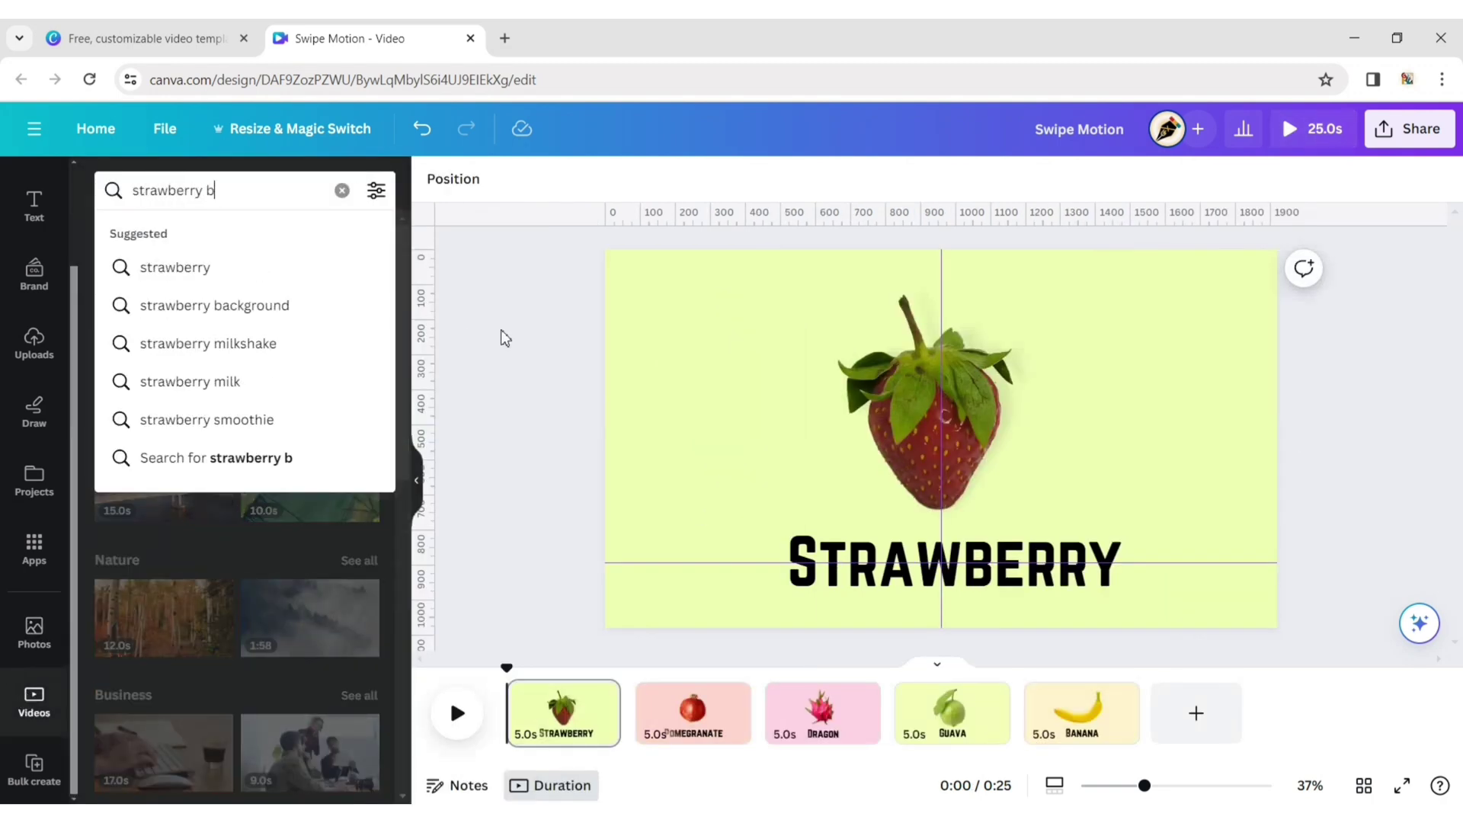
{"action": "type", "text": "ackground"}
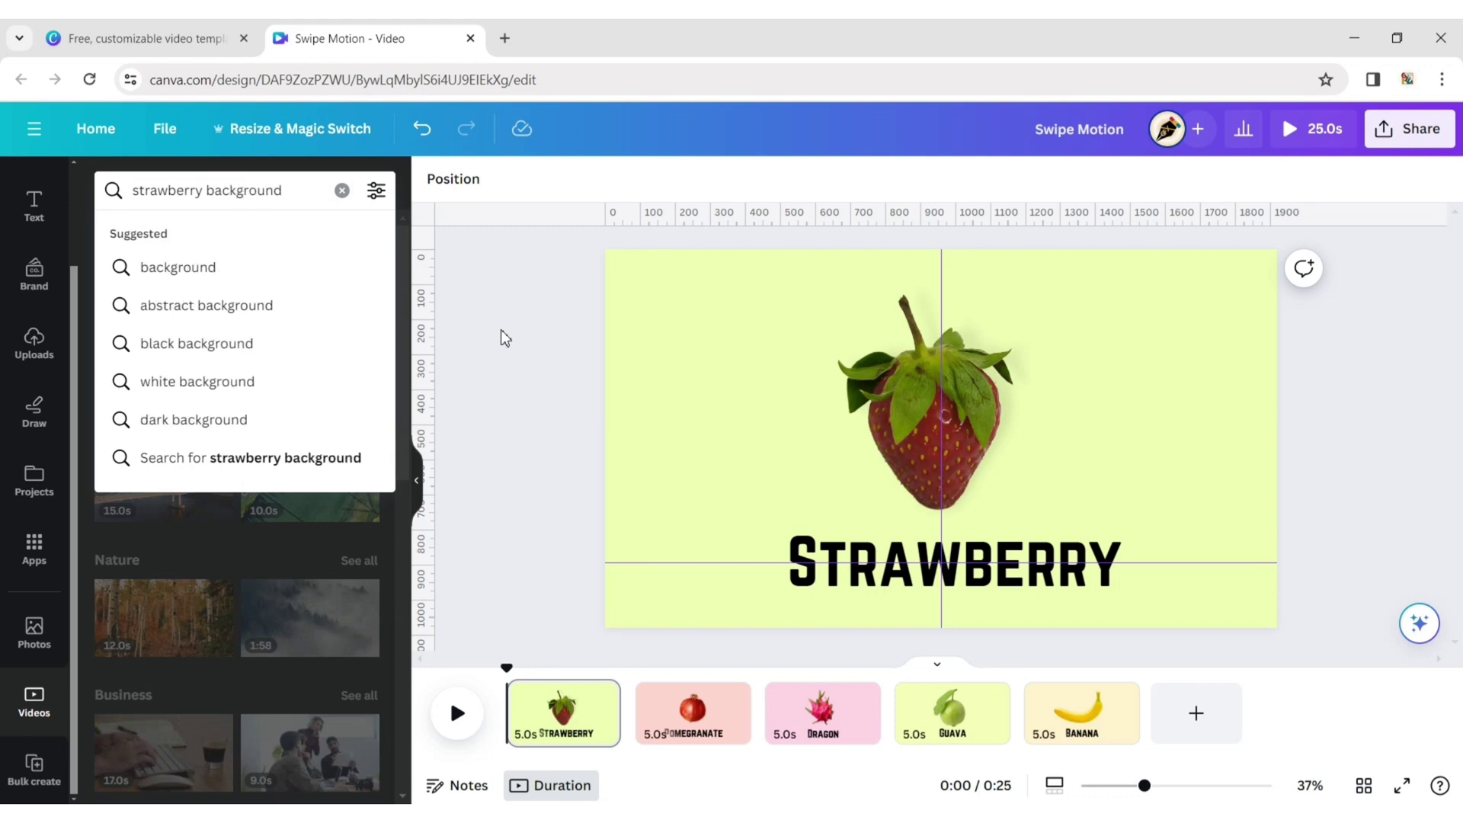
{"action": "key", "text": "Return"}
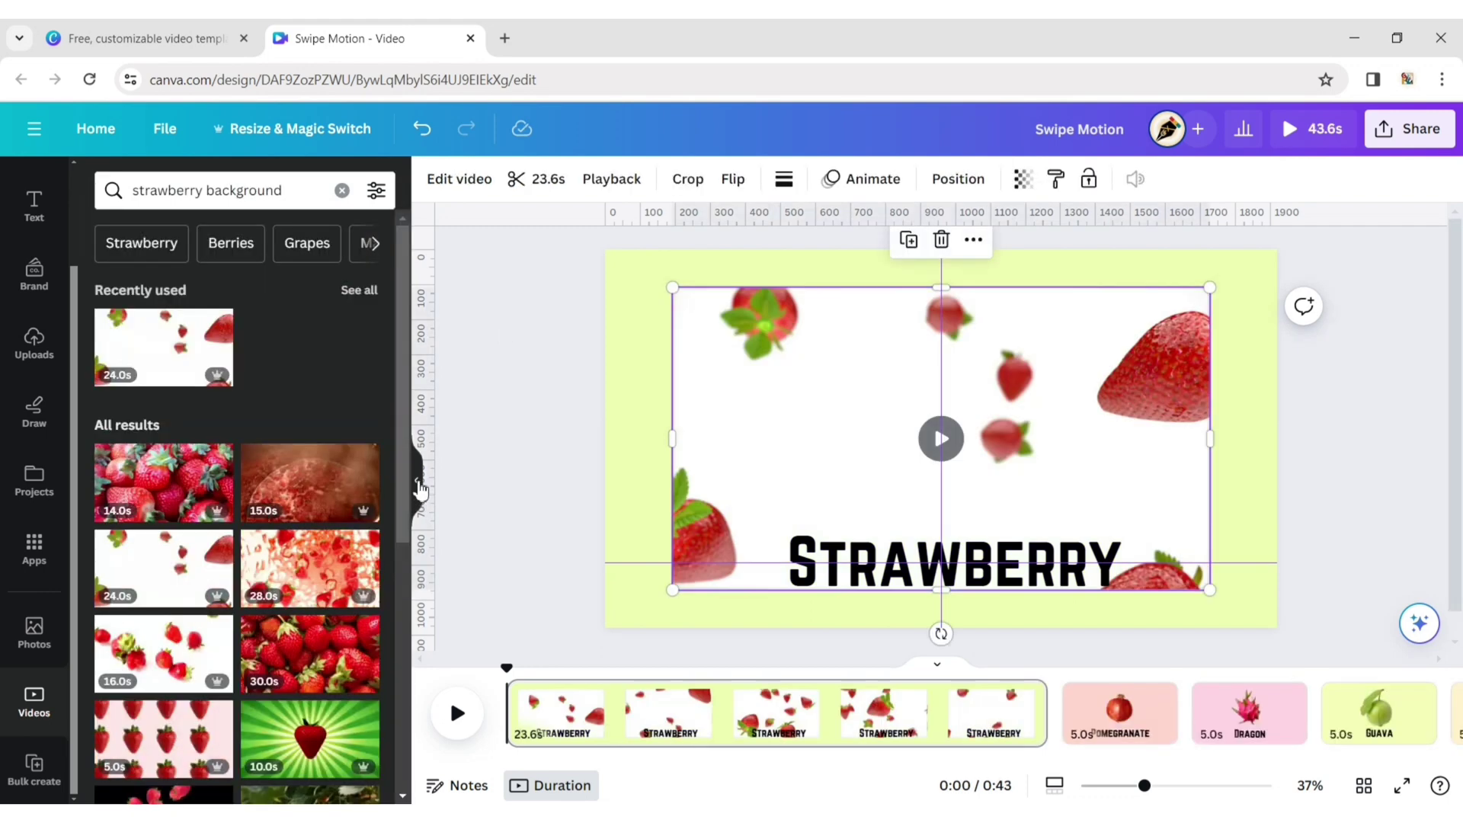
{"action": "left_click", "coordinate": [419, 494]}
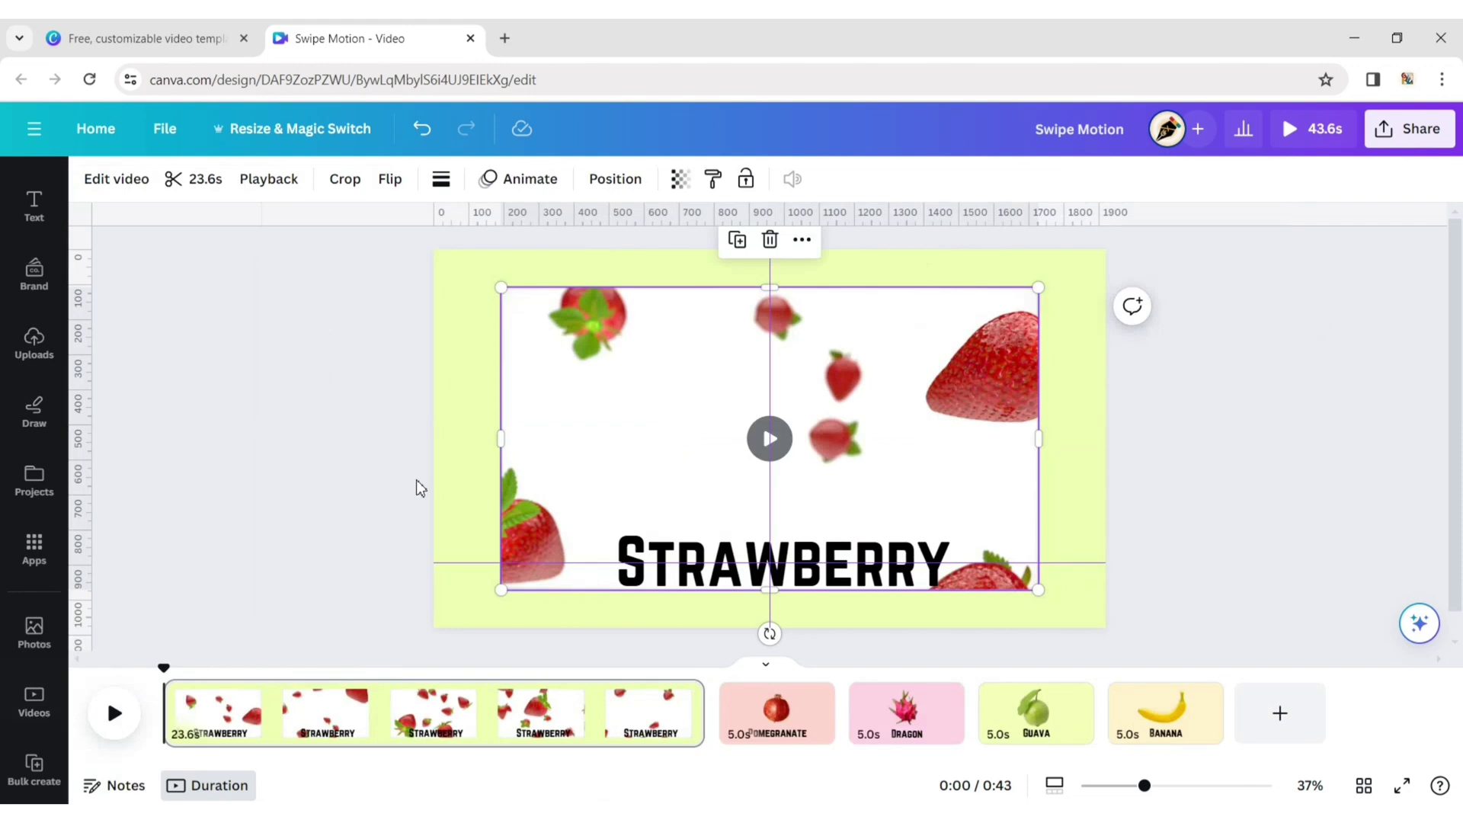
{"action": "left_click", "coordinate": [800, 239]}
{"action": "left_click", "coordinate": [856, 710]}
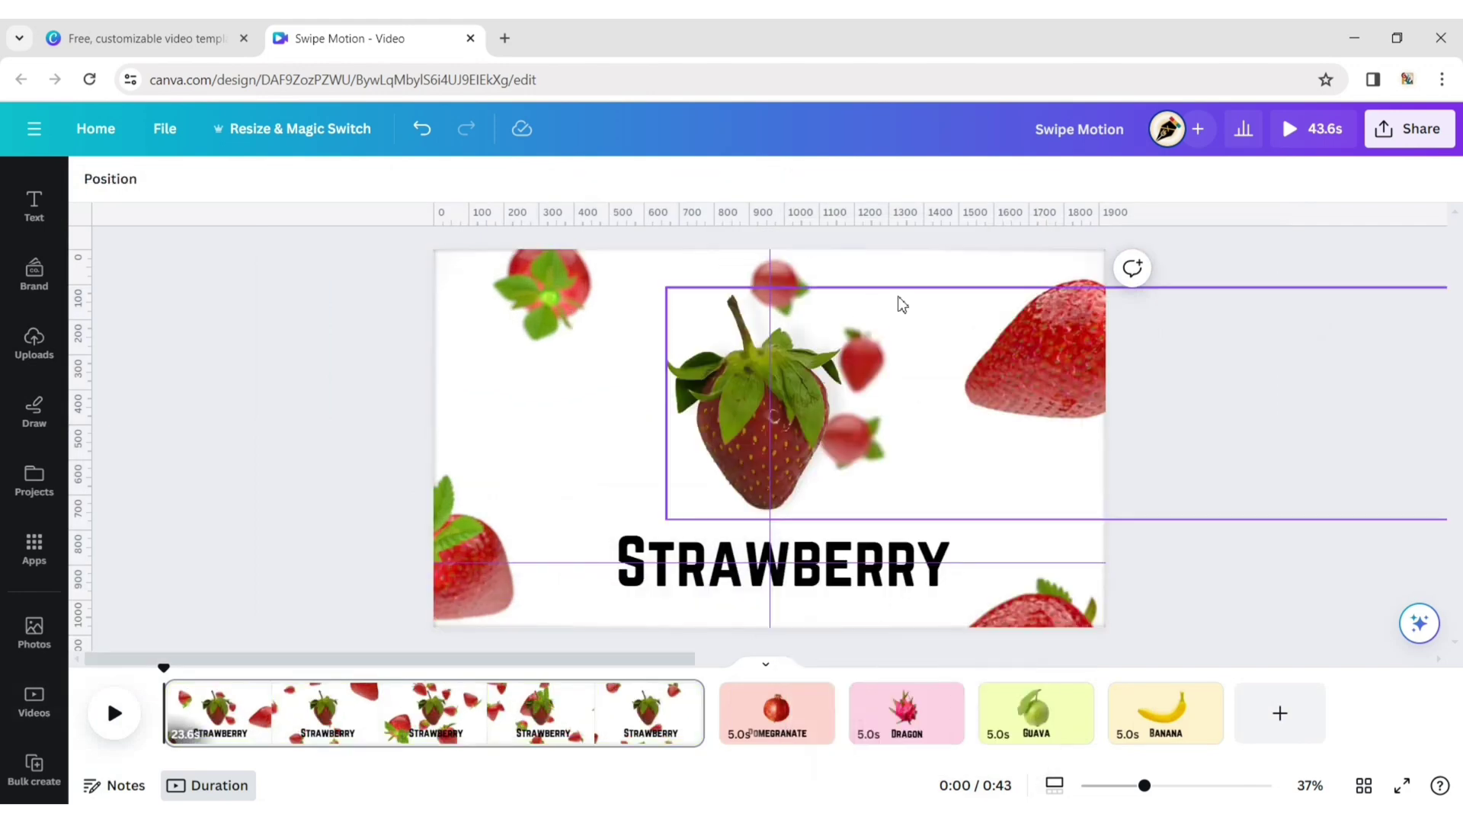
Set the strawberry background video's transparency to 26 and shorten the Strawberry page to 2.0 s.
{"action": "left_click", "coordinate": [890, 272]}
{"action": "left_click", "coordinate": [679, 179]}
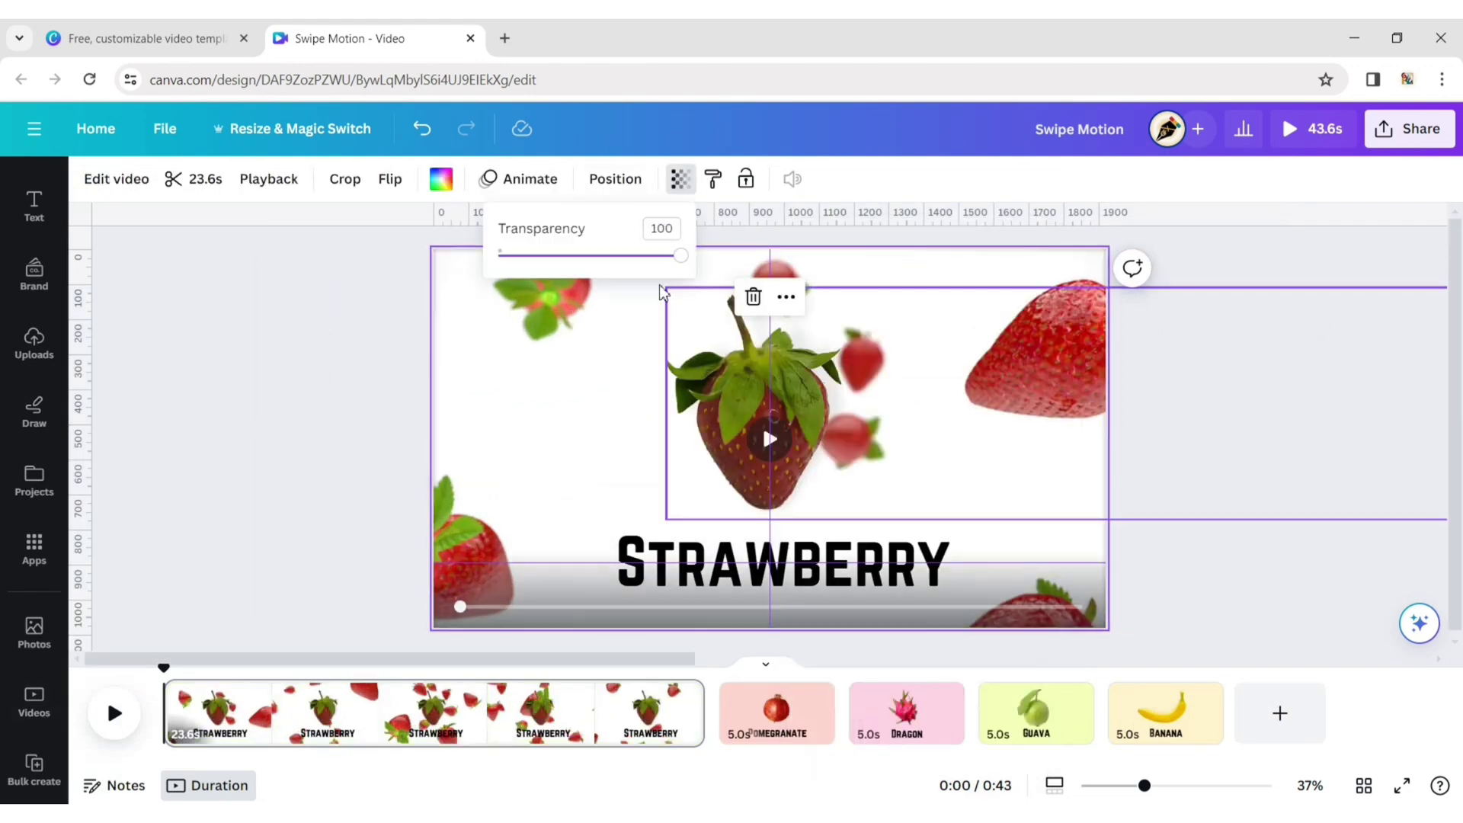
{"action": "left_click_drag", "start_coordinate": [676, 261], "coordinate": [546, 279]}
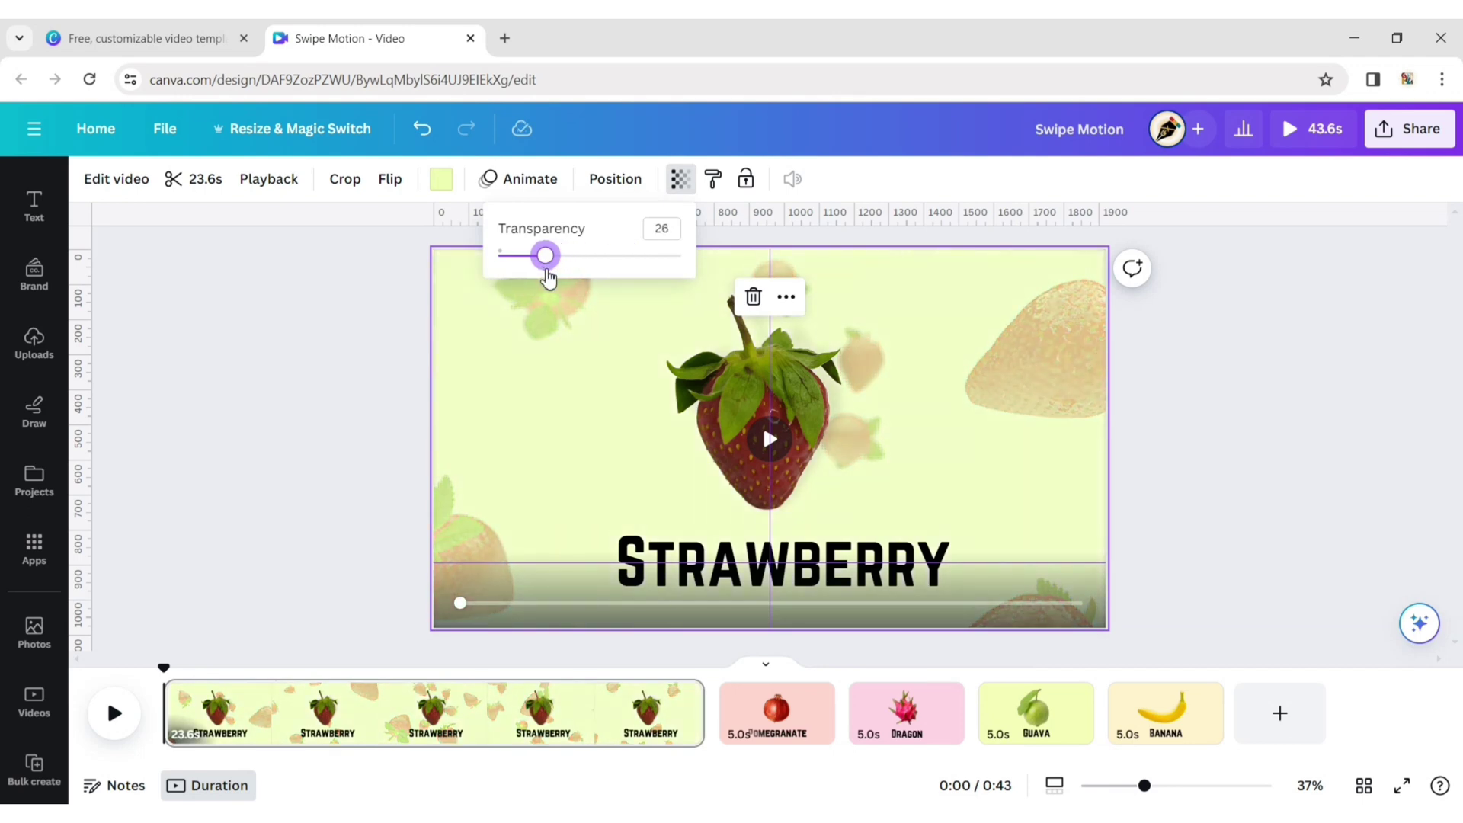
{"action": "left_click", "coordinate": [1341, 383]}
{"action": "left_click_drag", "start_coordinate": [674, 739], "coordinate": [201, 738]}
Shorten the Pomegranate page to 2.0 s.
{"action": "left_click", "coordinate": [320, 726]}
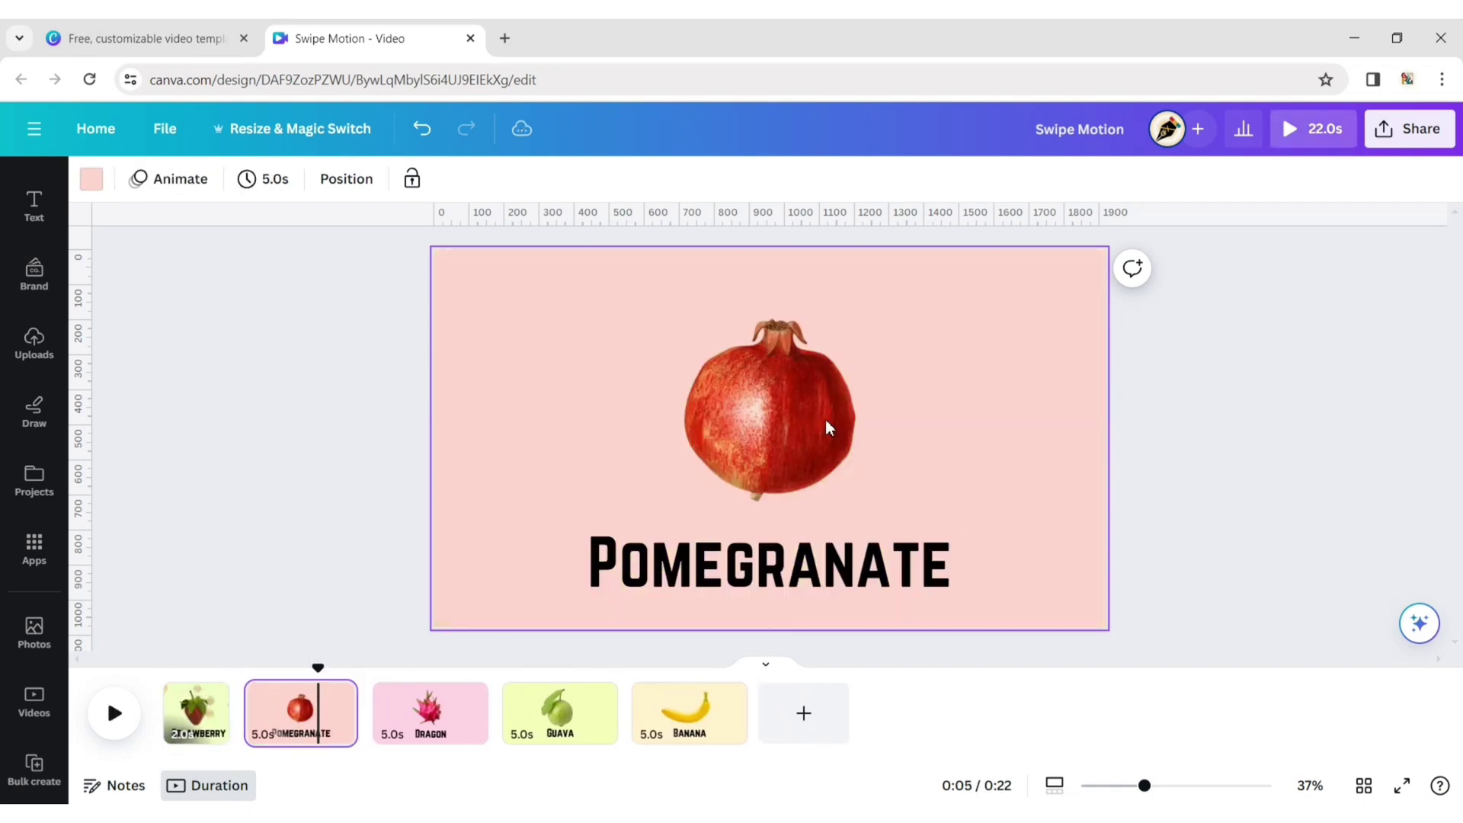
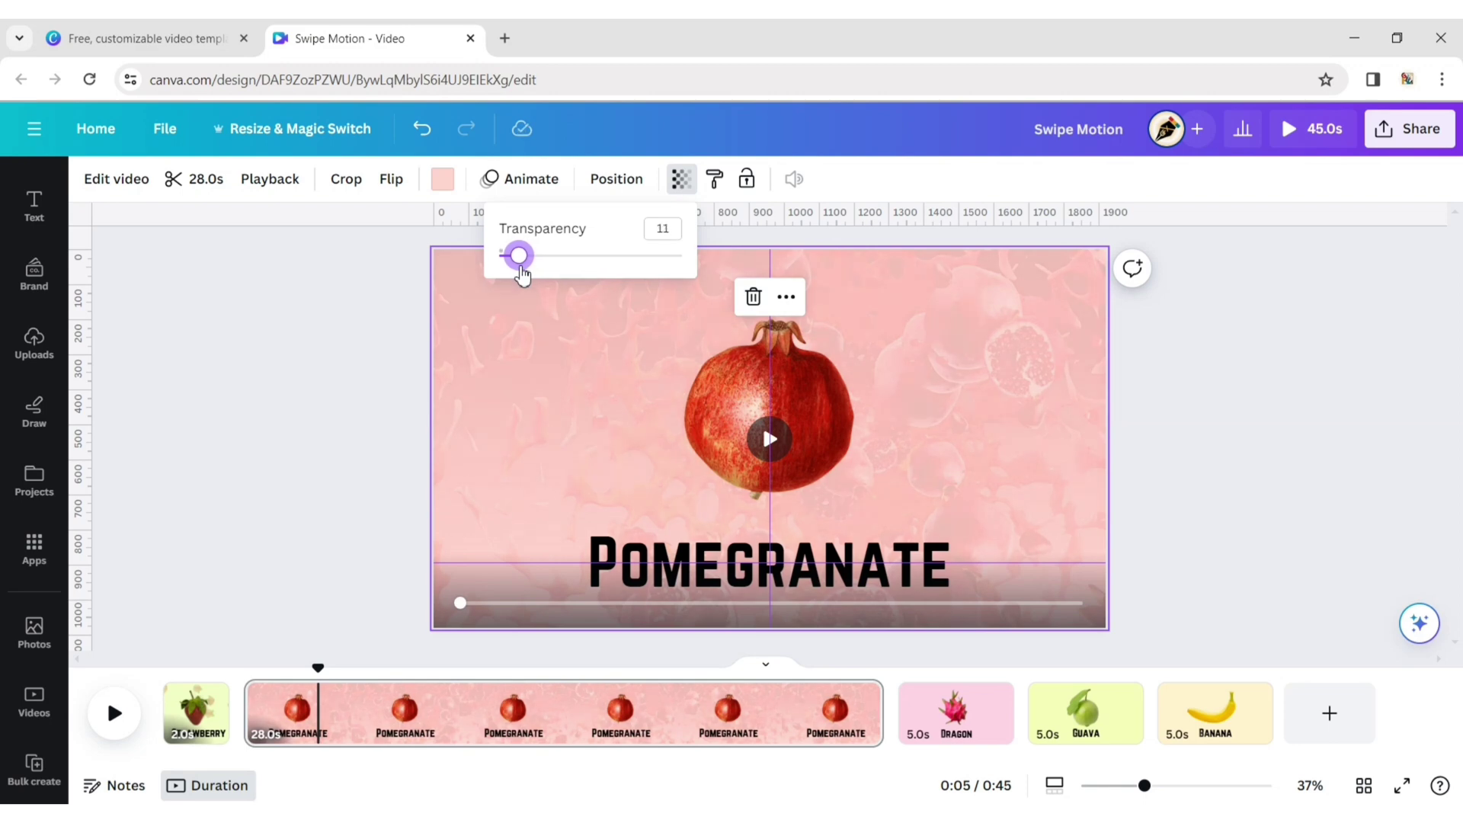
{"action": "left_click", "coordinate": [1340, 333]}
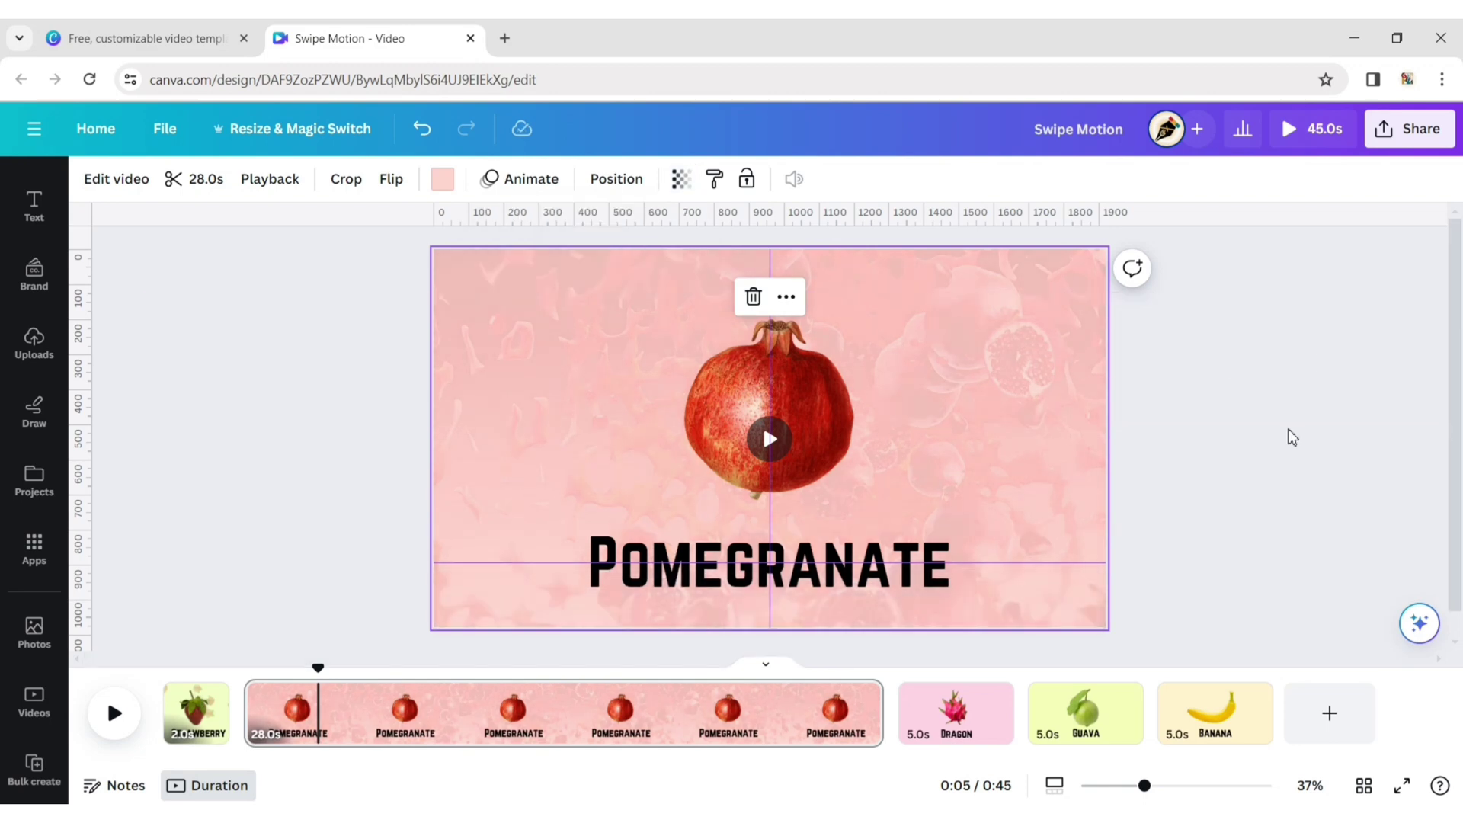
{"action": "left_click_drag", "start_coordinate": [873, 721], "coordinate": [282, 759]}
Search the videos for "dragon fruit" and set the clip of cut dragon fruit pieces on white as the Dragon page's background.
{"action": "left_click", "coordinate": [391, 712]}
{"action": "left_click", "coordinate": [46, 720]}
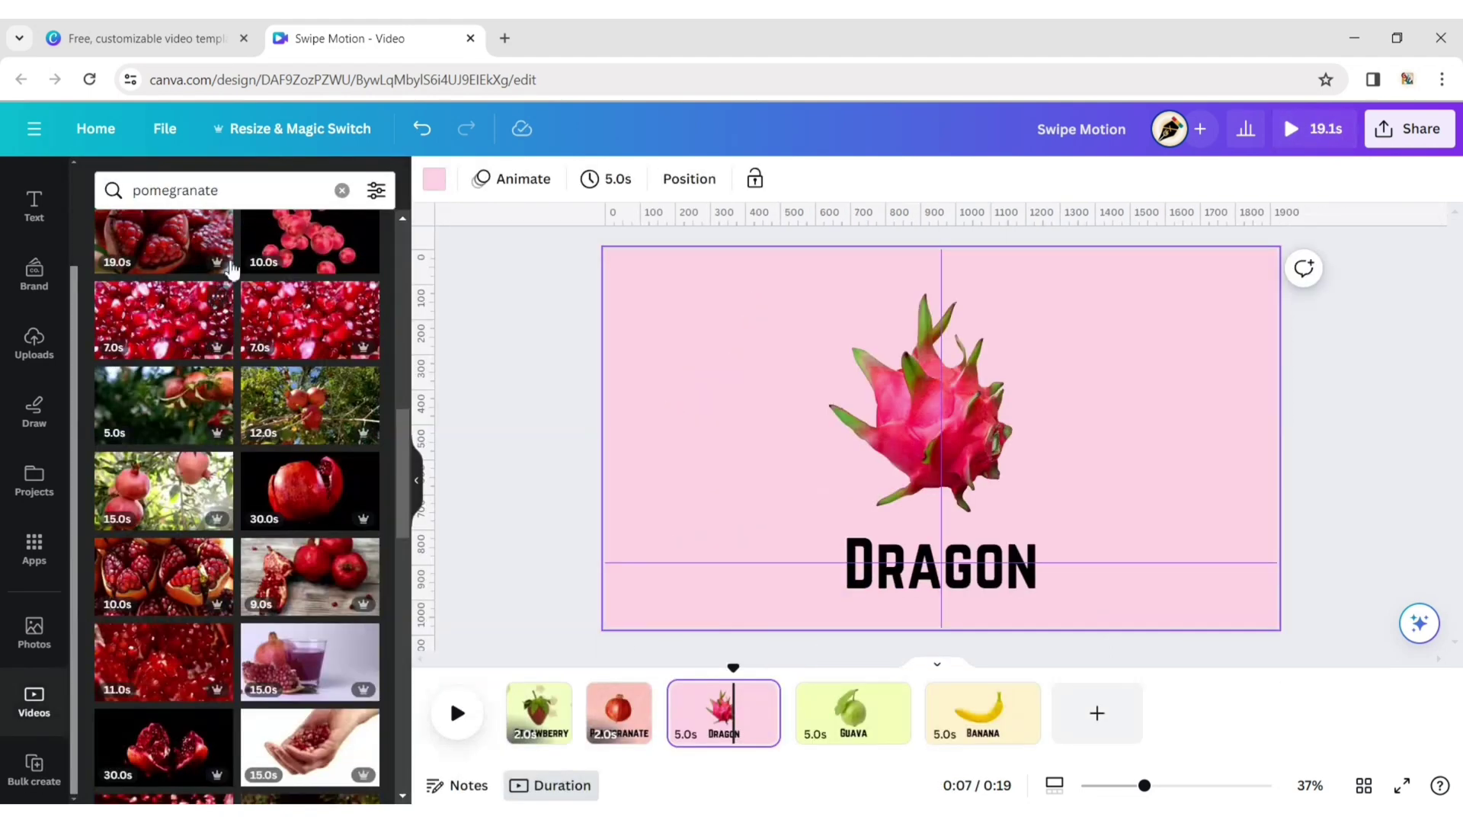
{"action": "type", "text": "dragon fruit"}
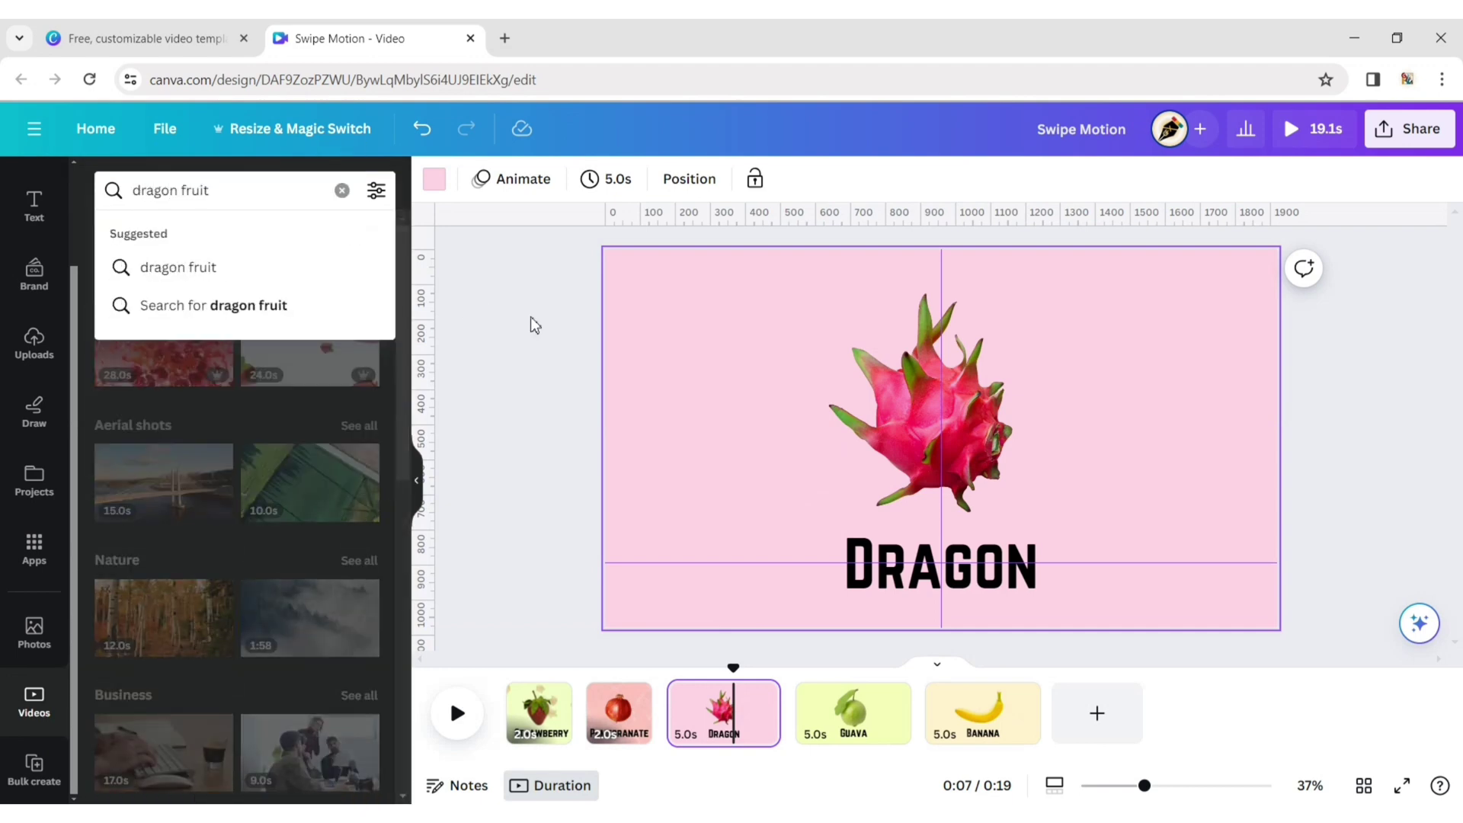
{"action": "key", "text": "Return"}
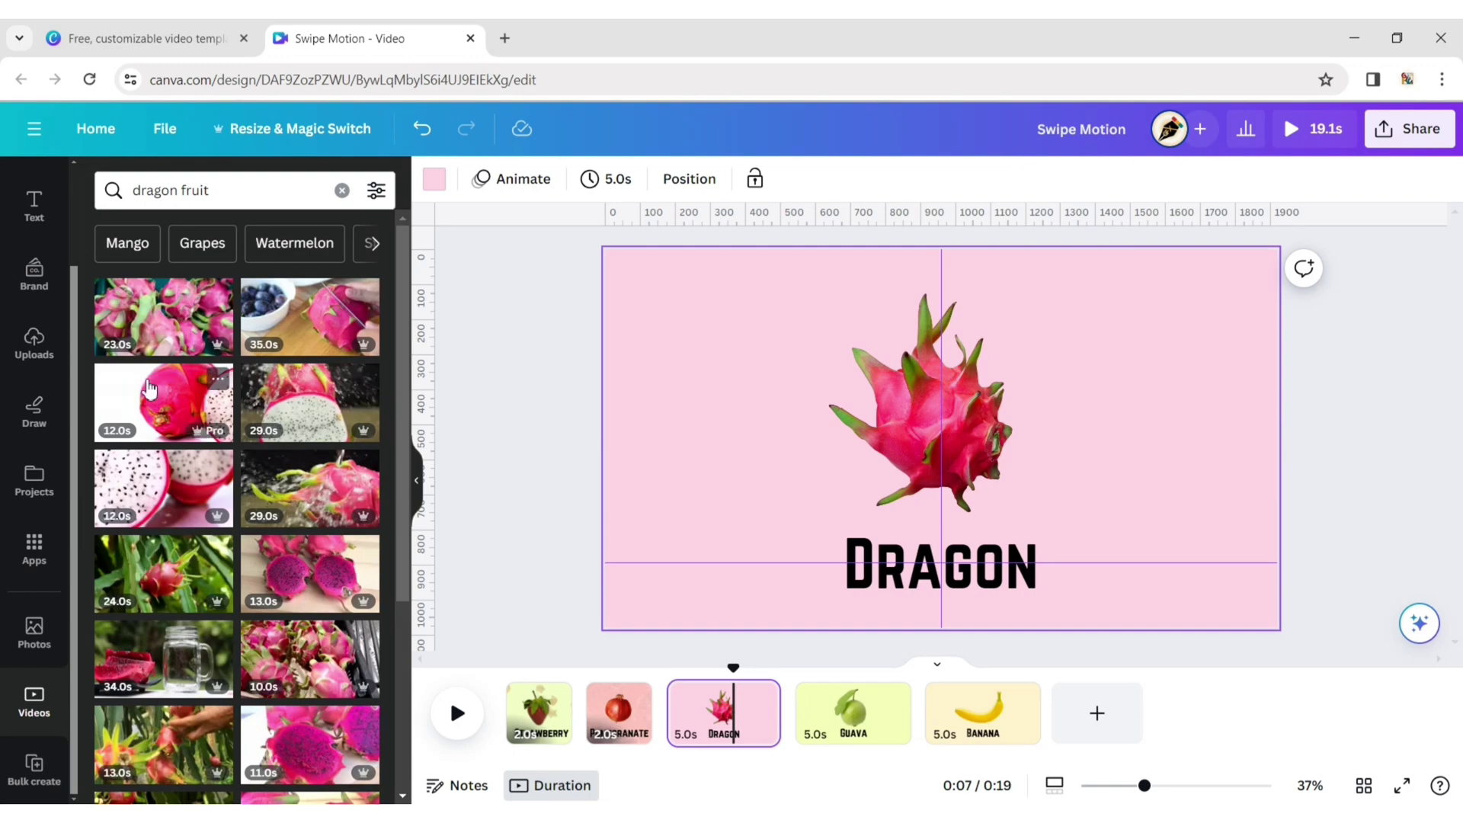
{"action": "scroll", "coordinate": [229, 495], "scroll_direction": "down", "scroll_amount": 5}
{"action": "left_click", "coordinate": [311, 537]}
{"action": "left_click", "coordinate": [416, 480]}
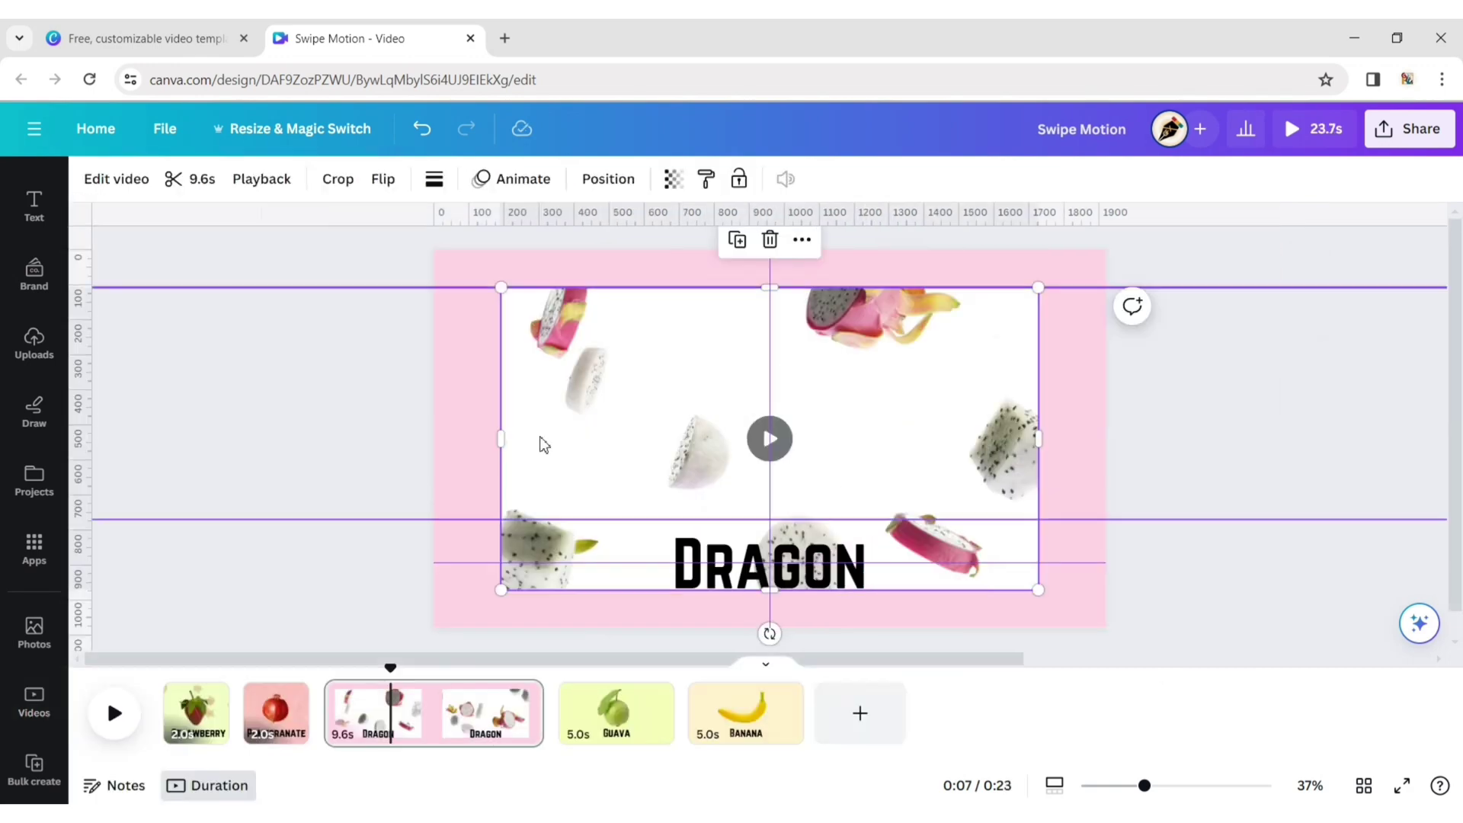
{"action": "left_click", "coordinate": [802, 239]}
{"action": "left_click", "coordinate": [952, 683]}
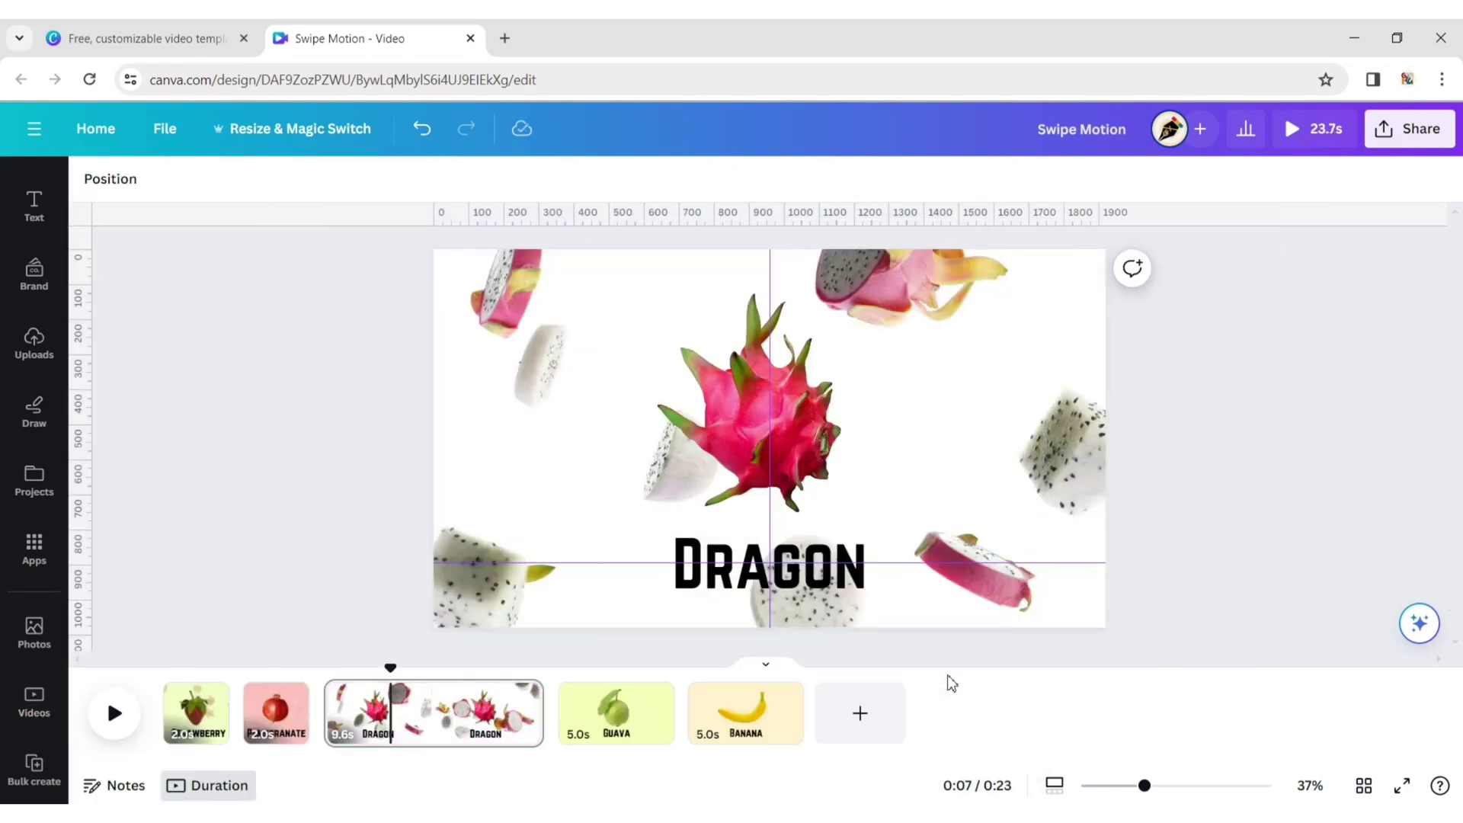
Set the transparency of the Dragon page's background video to 20.
{"action": "left_click", "coordinate": [604, 282]}
{"action": "left_click", "coordinate": [673, 179]}
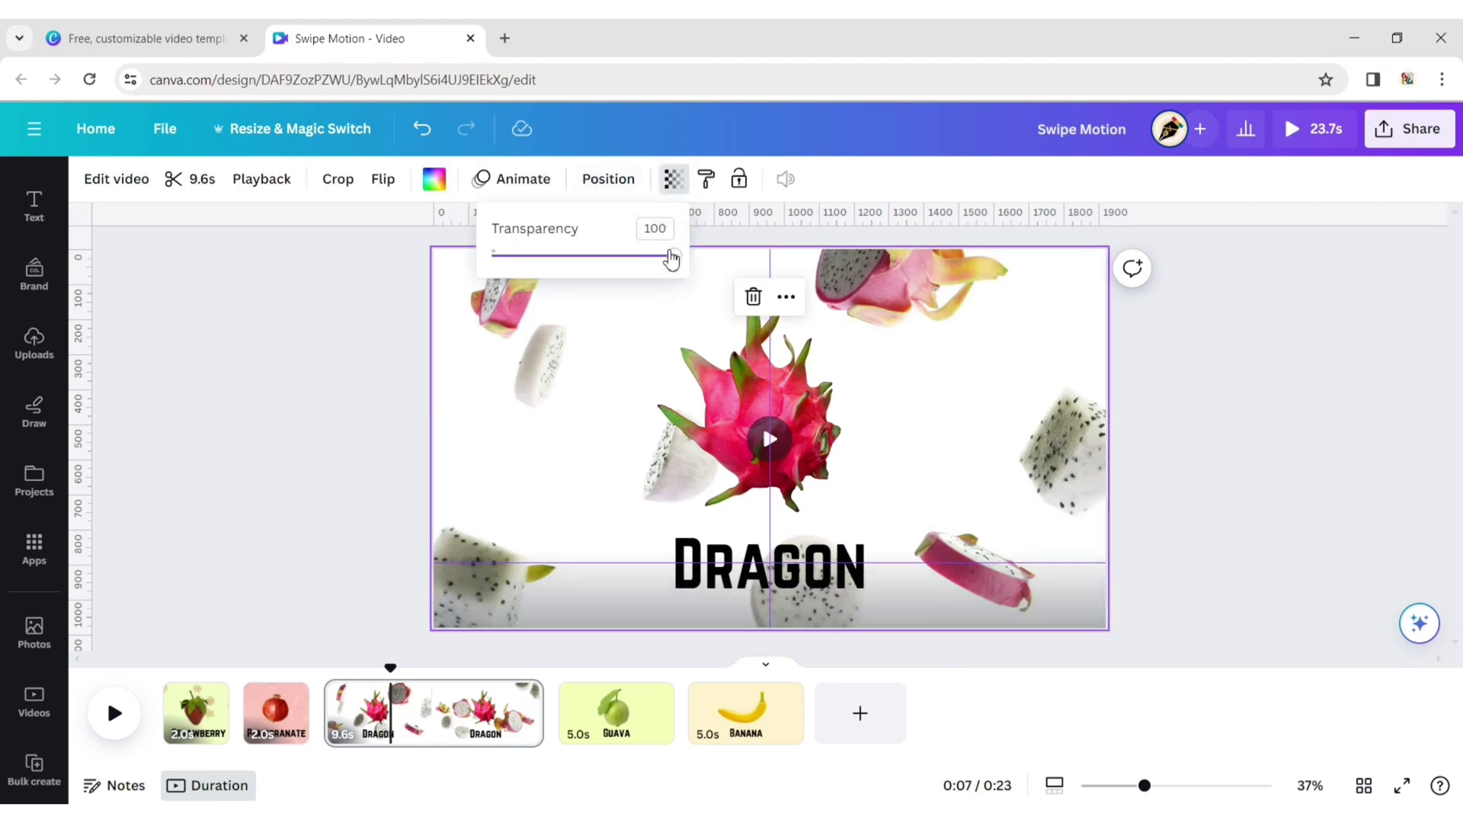
{"action": "left_click_drag", "start_coordinate": [670, 258], "coordinate": [557, 277]}
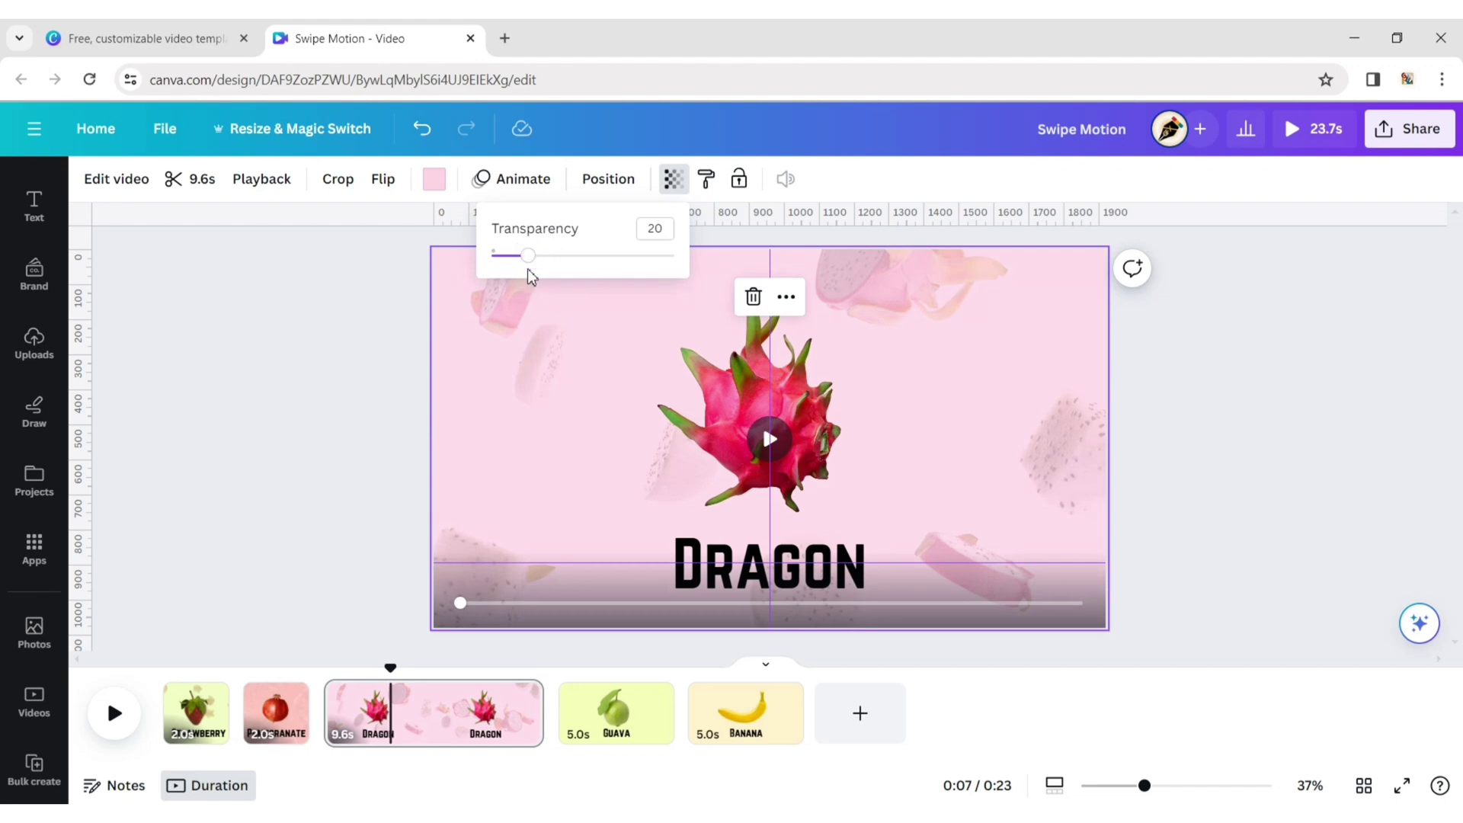
Shorten the Dragon page to 2.0 s.
{"action": "left_click", "coordinate": [1225, 357]}
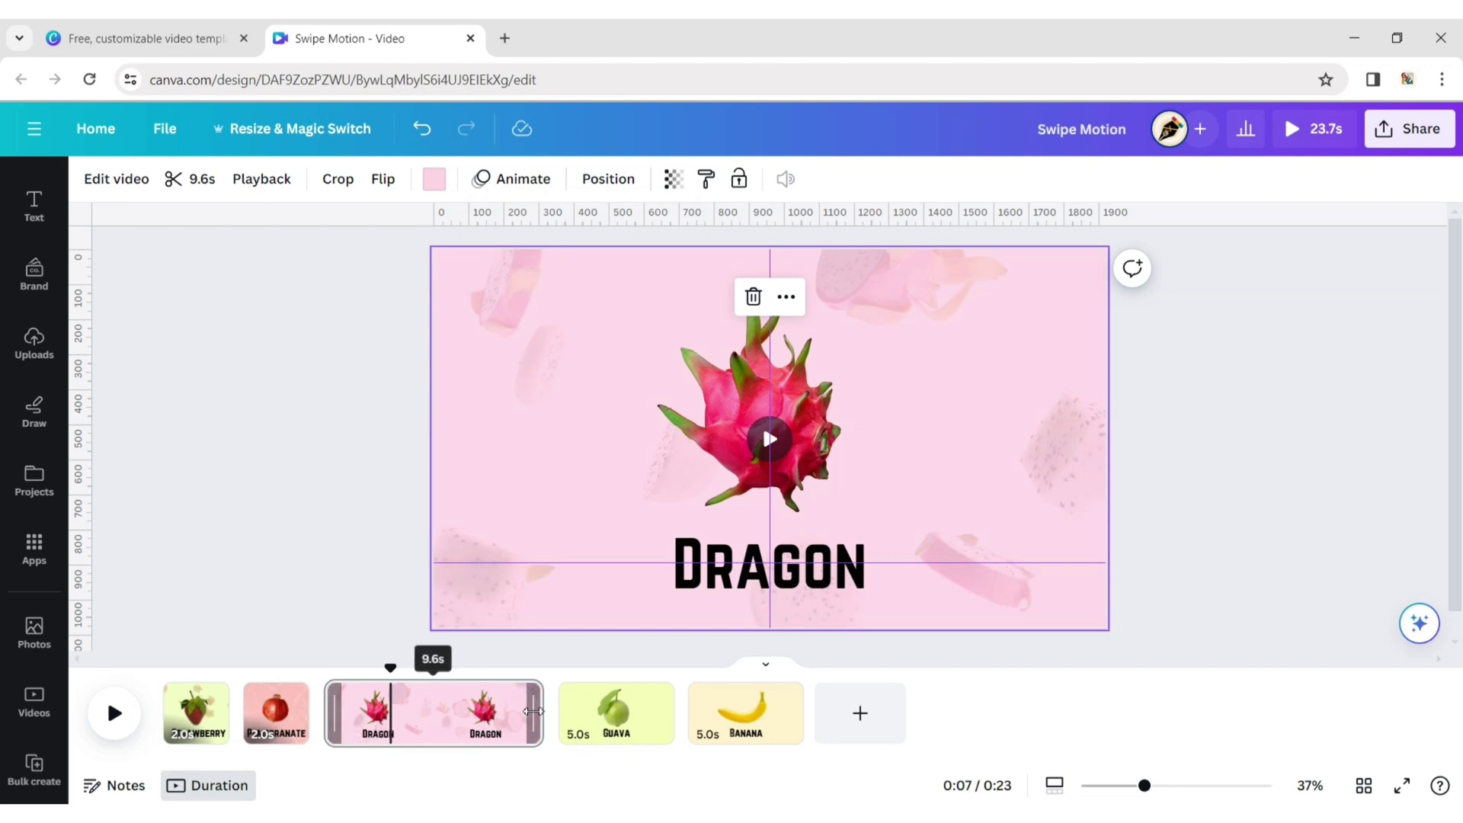
{"action": "left_click_drag", "start_coordinate": [541, 715], "coordinate": [346, 720]}
Search the videos for "guava" and set the clip of sliced guava in a bowl on a wooden table as the Guava page's background.
{"action": "left_click", "coordinate": [492, 713]}
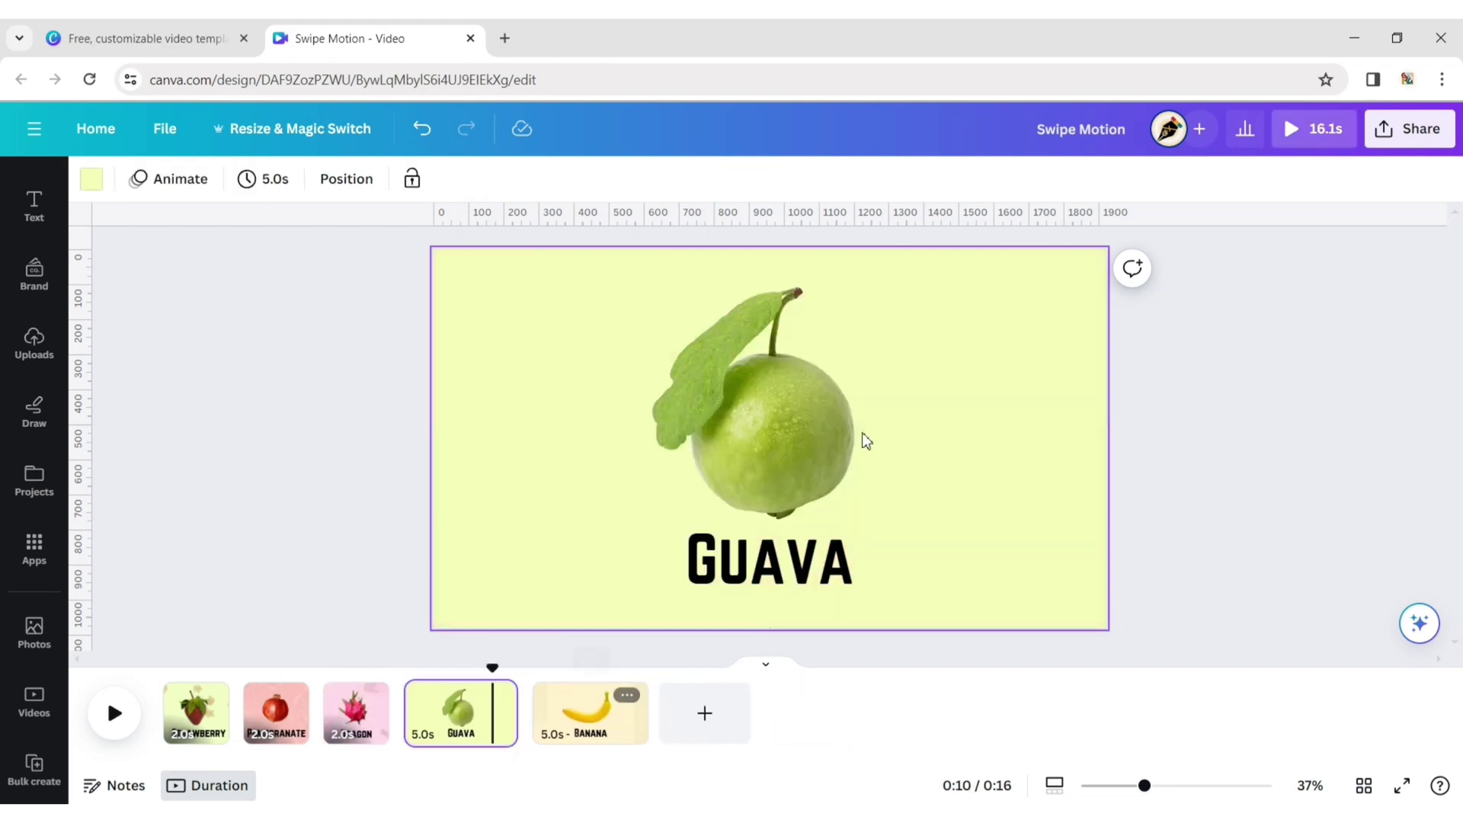
{"action": "left_click", "coordinate": [34, 701]}
{"action": "left_click", "coordinate": [348, 193]}
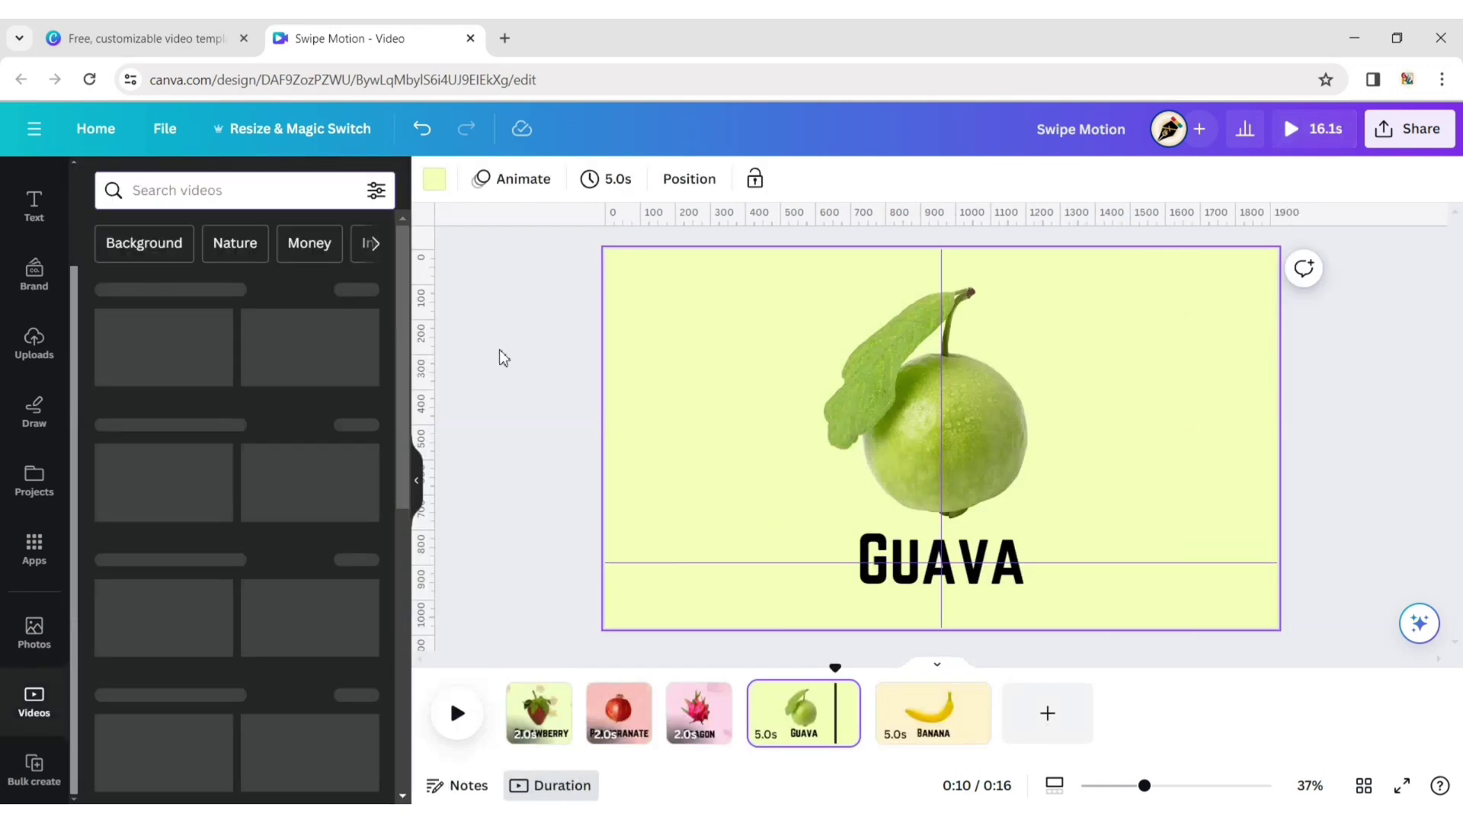
{"action": "type", "text": "guava"}
{"action": "key", "text": "Return"}
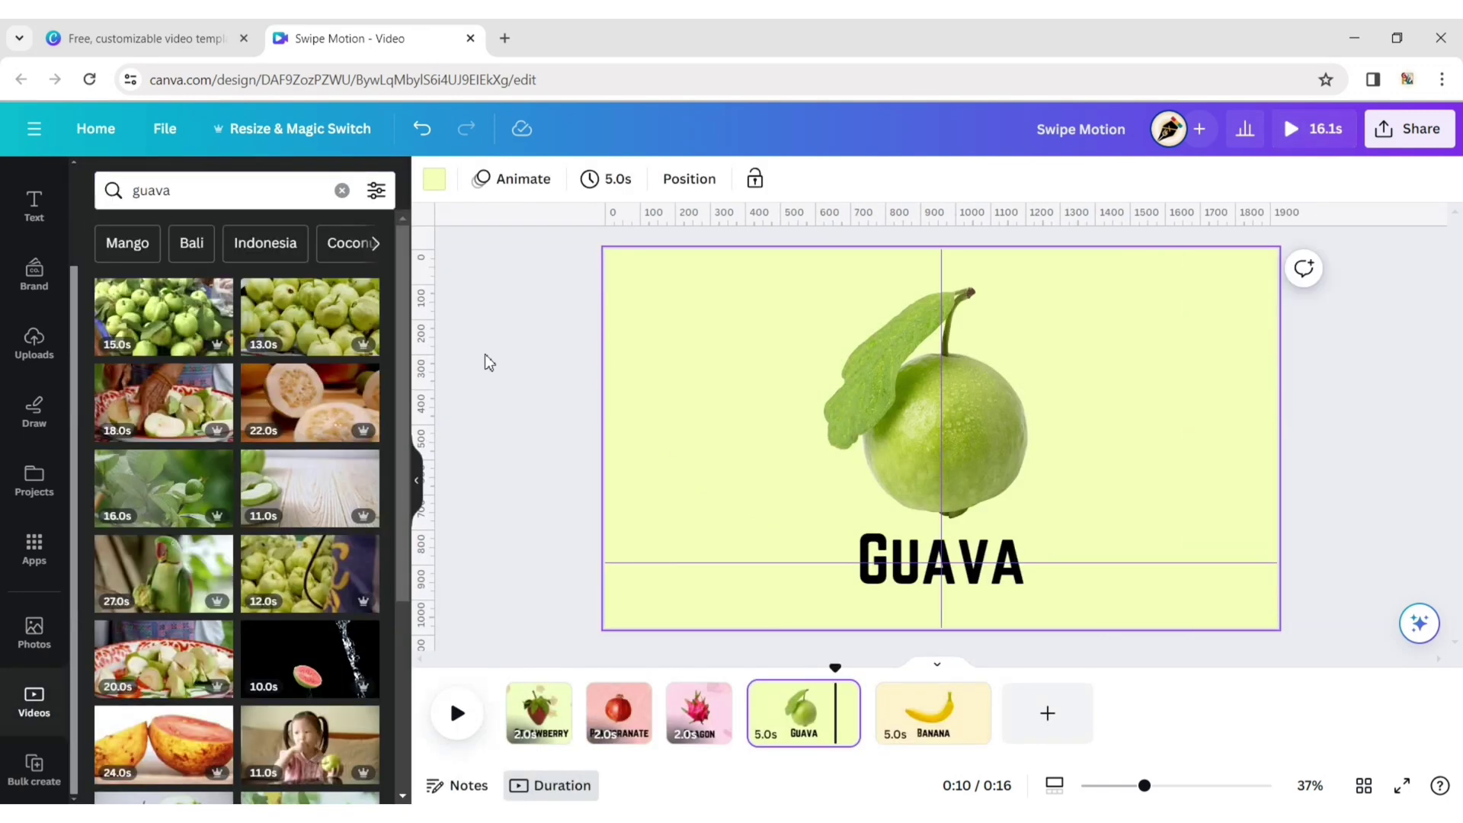
{"action": "left_click", "coordinate": [350, 487]}
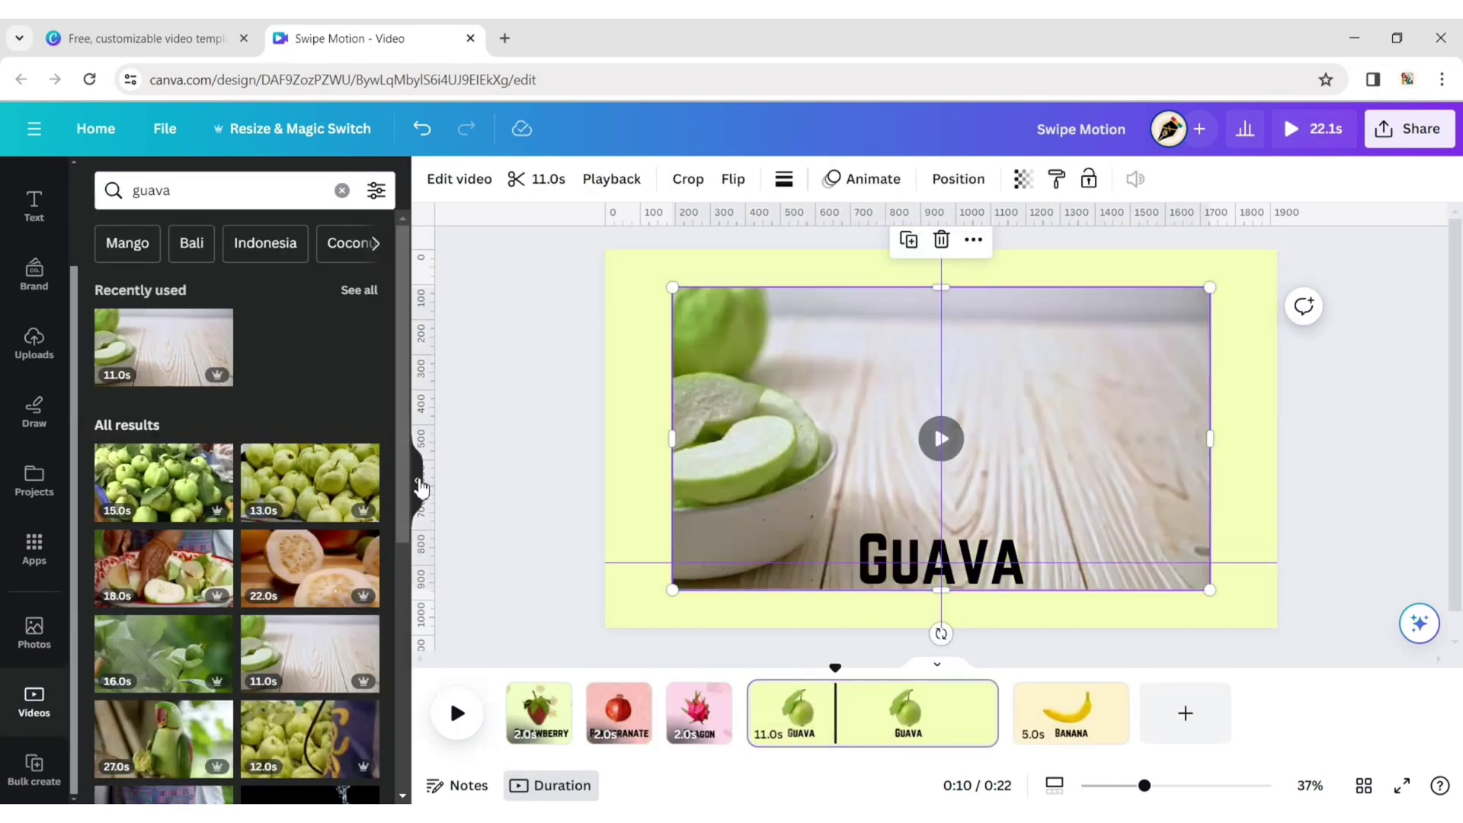
{"action": "left_click", "coordinate": [417, 483]}
{"action": "left_click", "coordinate": [804, 239]}
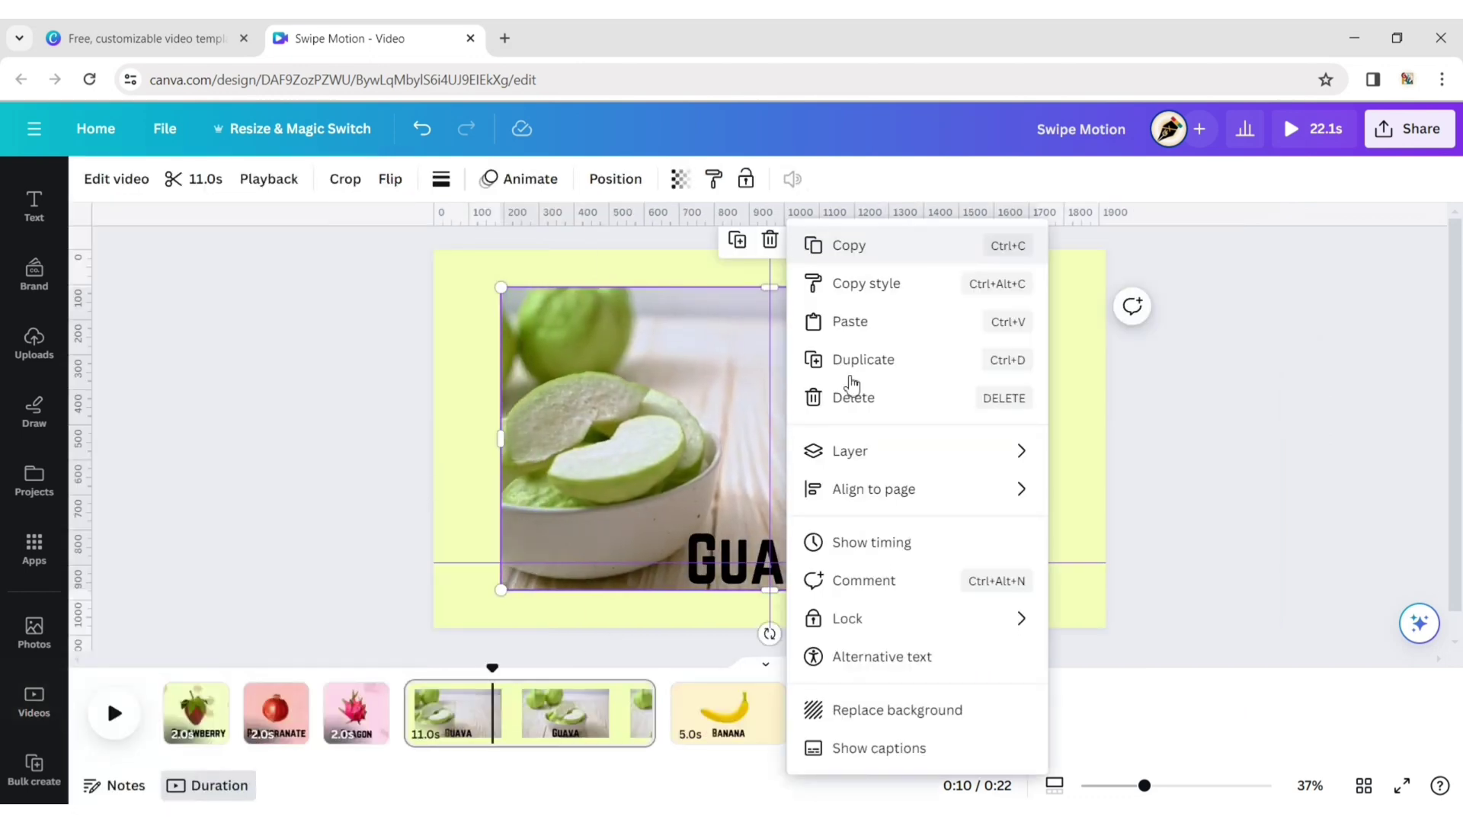
{"action": "left_click", "coordinate": [910, 708]}
Set the guava background video's transparency to 15 and shorten the Guava page to 2.0 s.
{"action": "left_click", "coordinate": [523, 272]}
{"action": "left_click", "coordinate": [680, 179]}
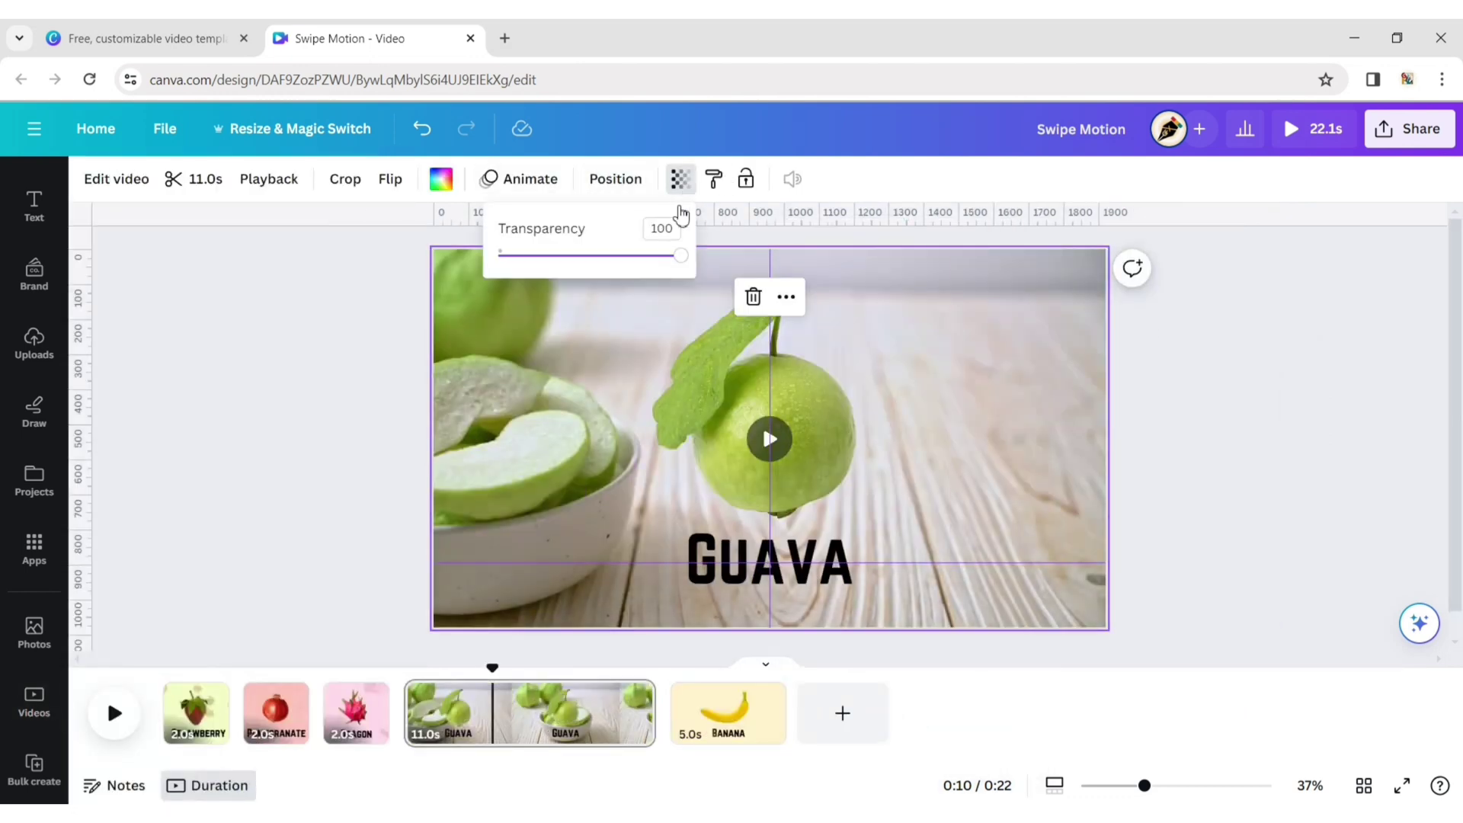
{"action": "left_click_drag", "start_coordinate": [681, 259], "coordinate": [532, 268]}
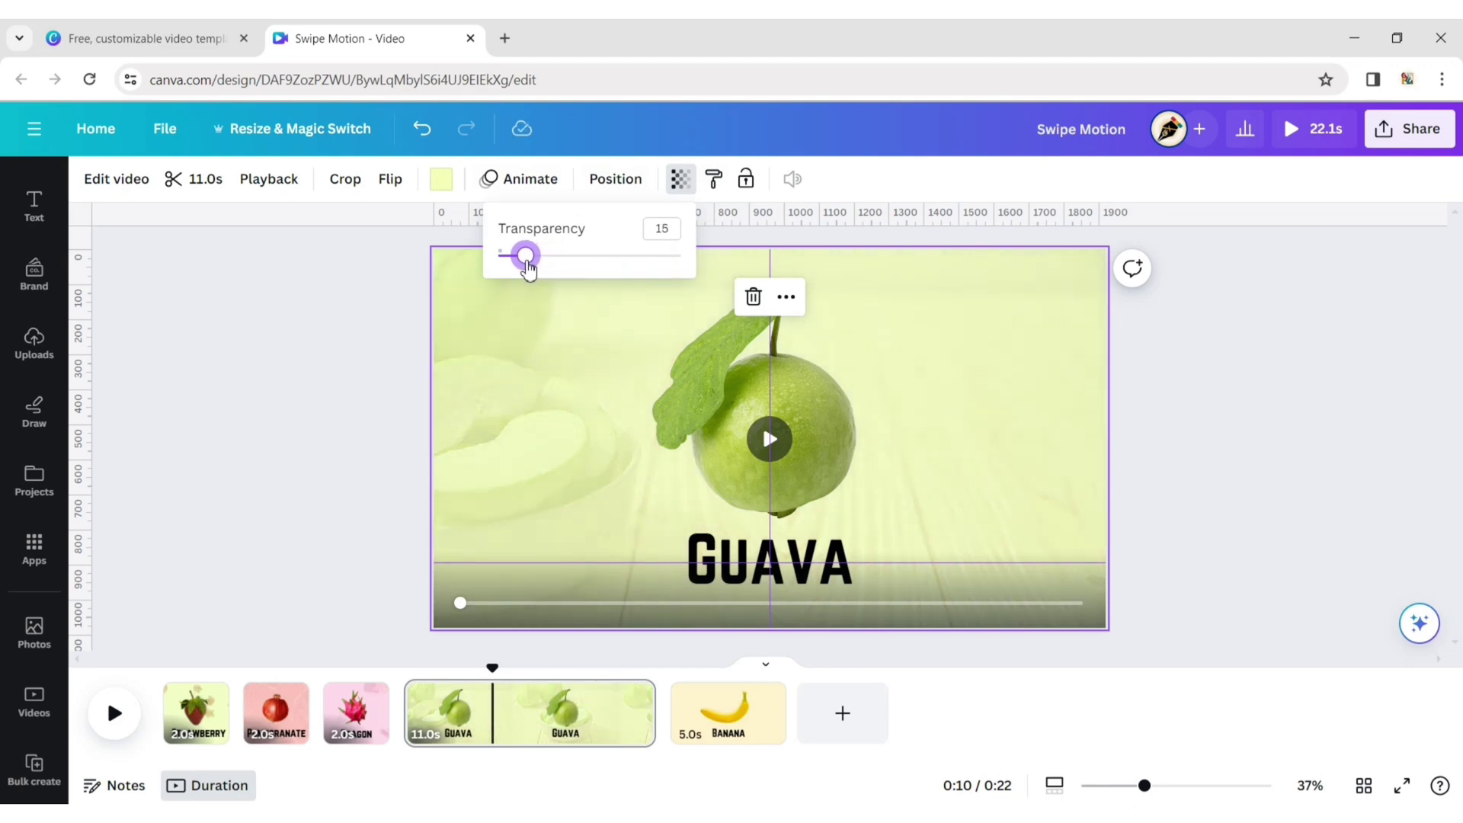
{"action": "left_click", "coordinate": [1268, 384]}
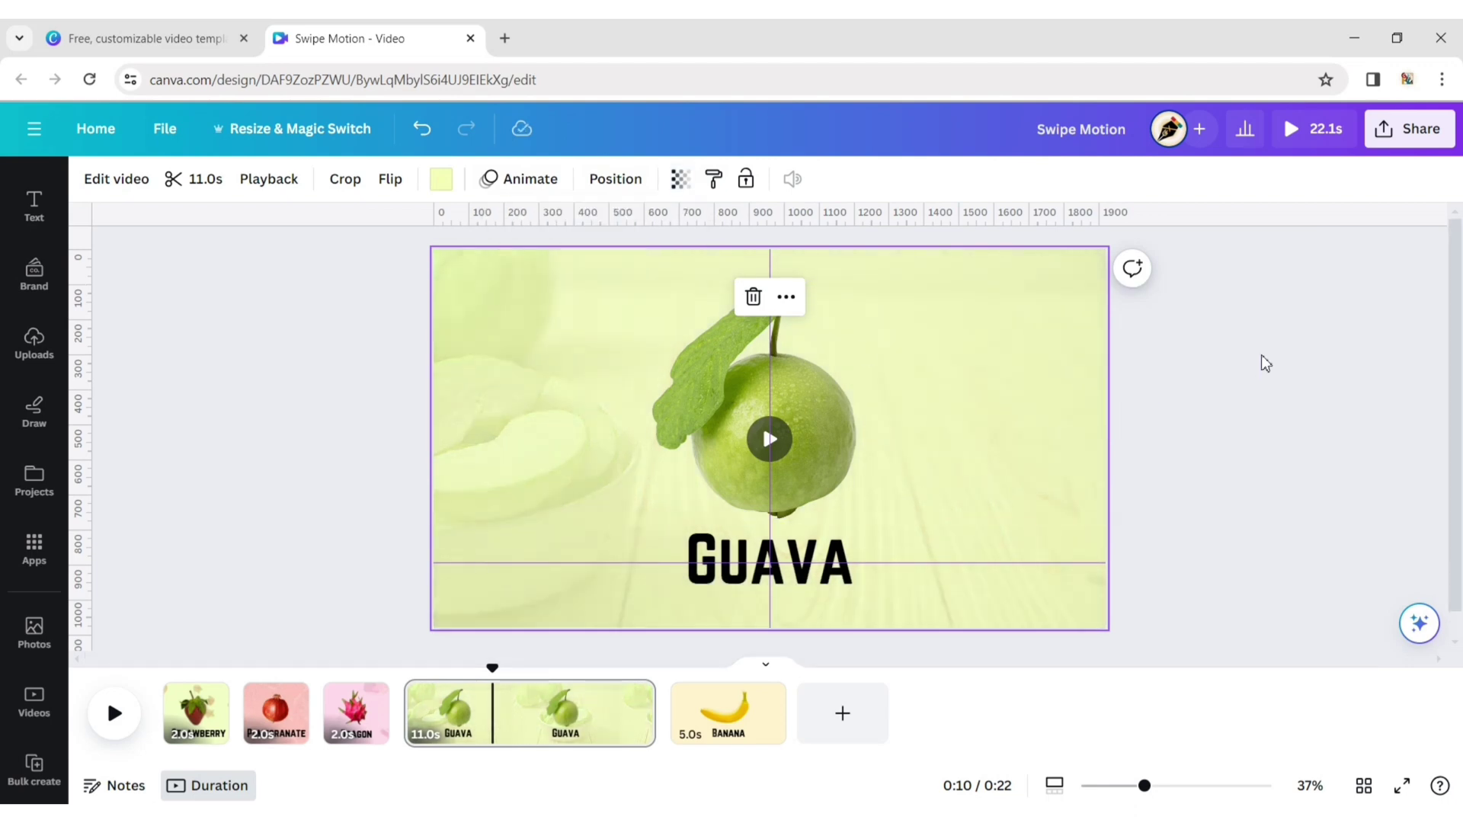
{"action": "left_click_drag", "start_coordinate": [620, 736], "coordinate": [446, 718]}
Search the videos for "banana" and set the clip of bananas arranged in a spiral as the Banana page's background.
{"action": "left_click", "coordinate": [542, 667]}
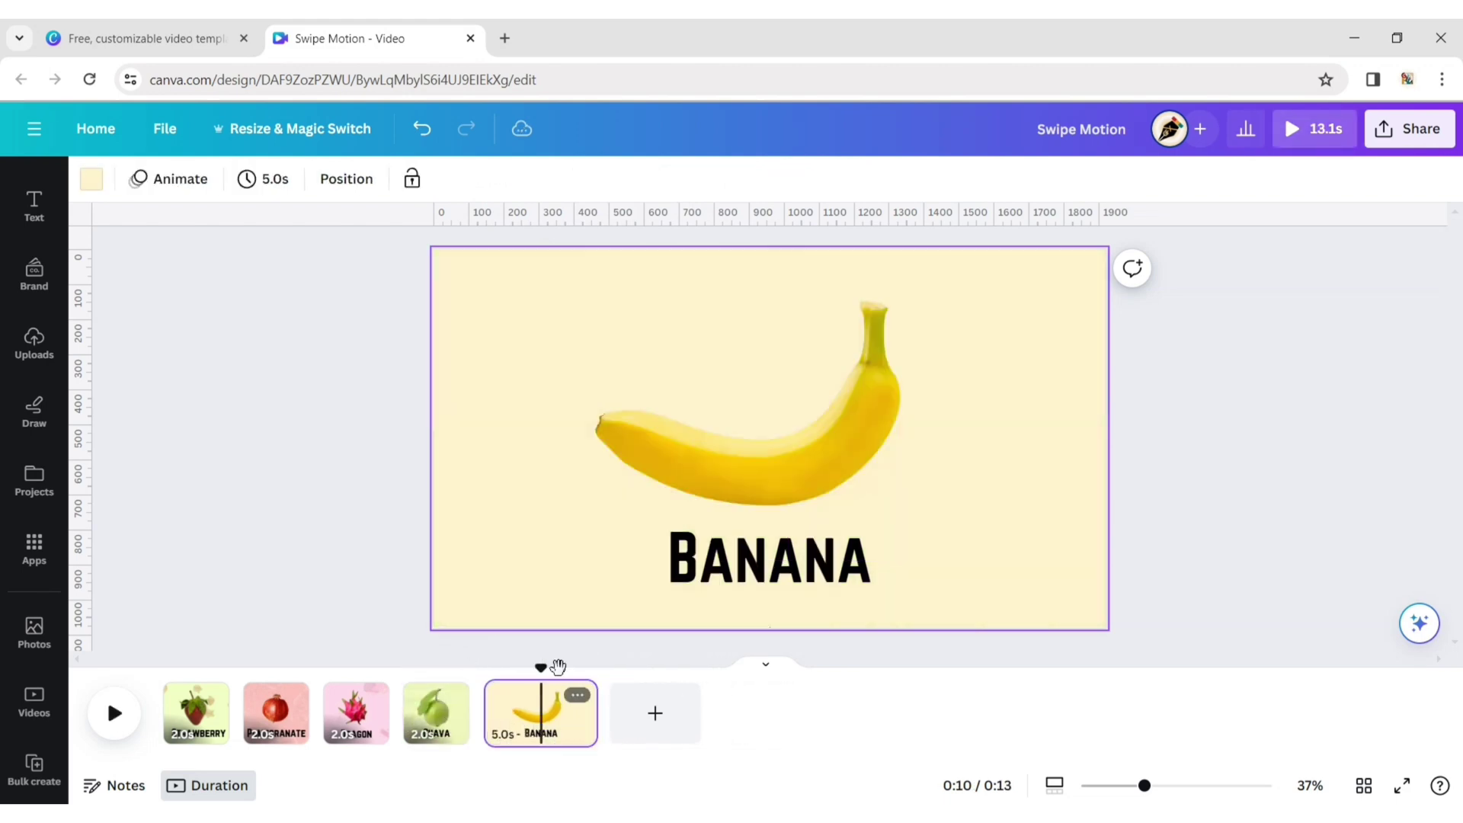
{"action": "left_click", "coordinate": [30, 720]}
{"action": "left_click", "coordinate": [342, 189]}
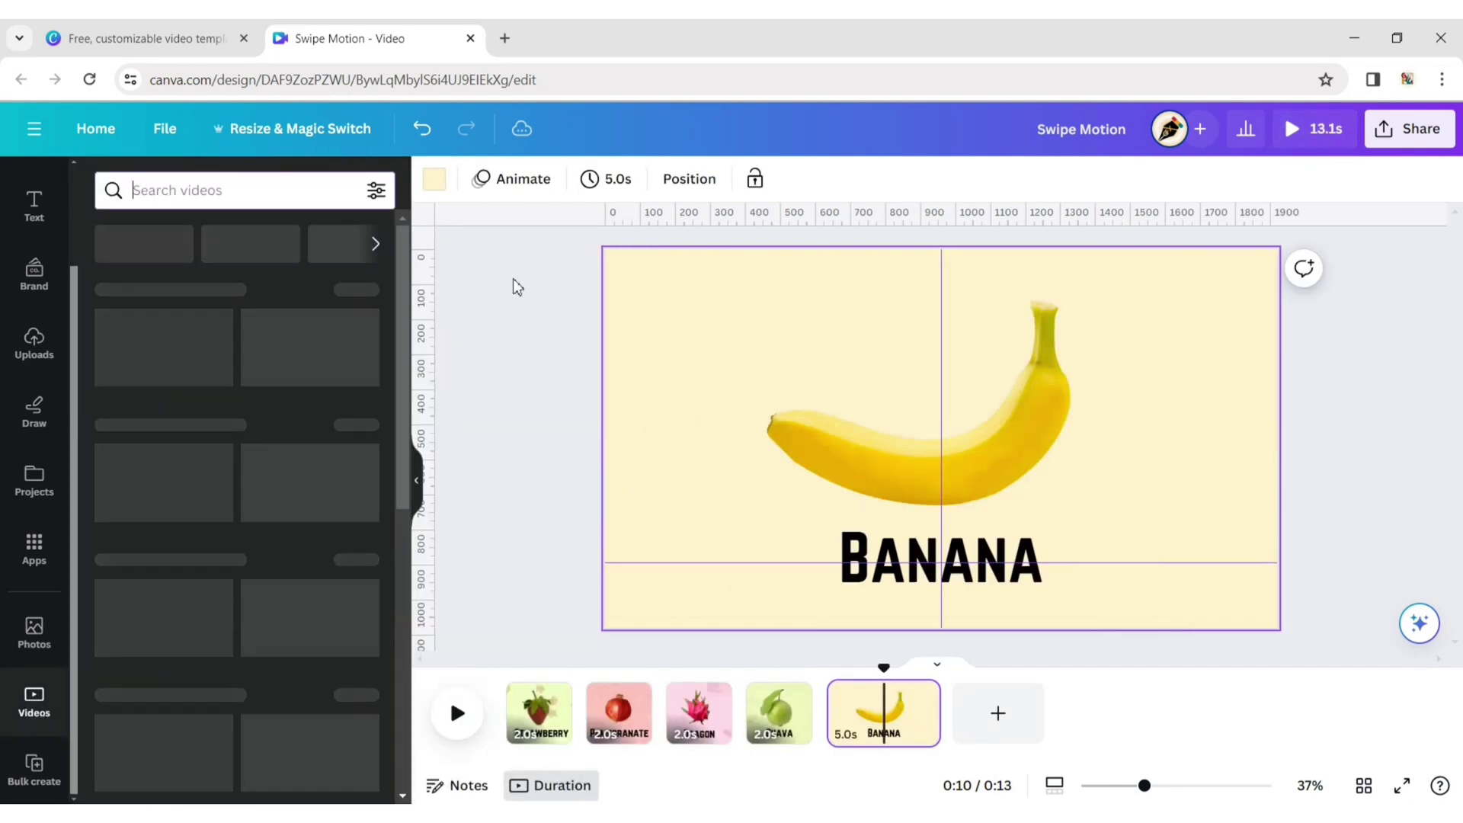
{"action": "type", "text": "banana"}
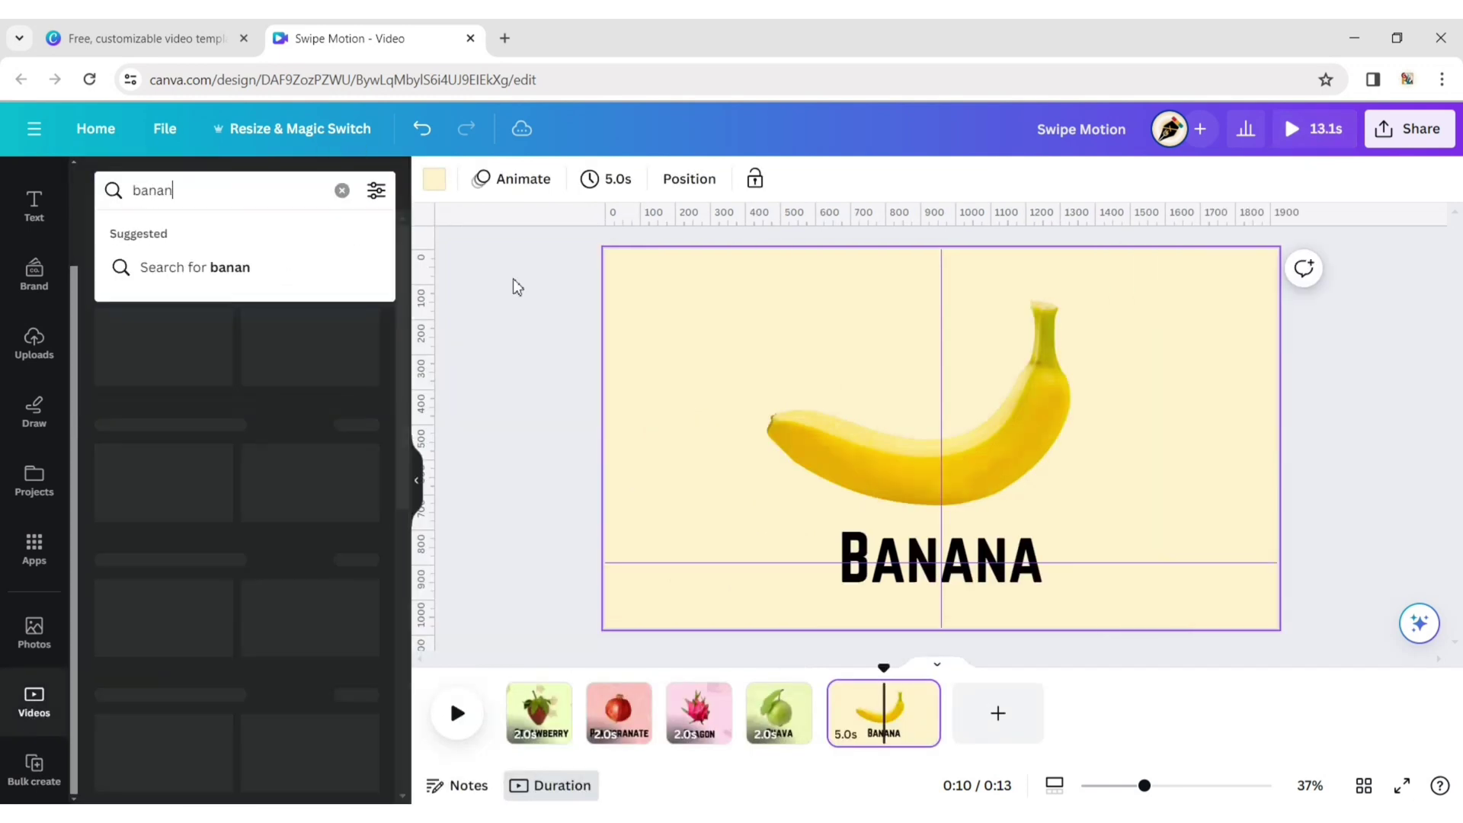
{"action": "key", "text": "Return"}
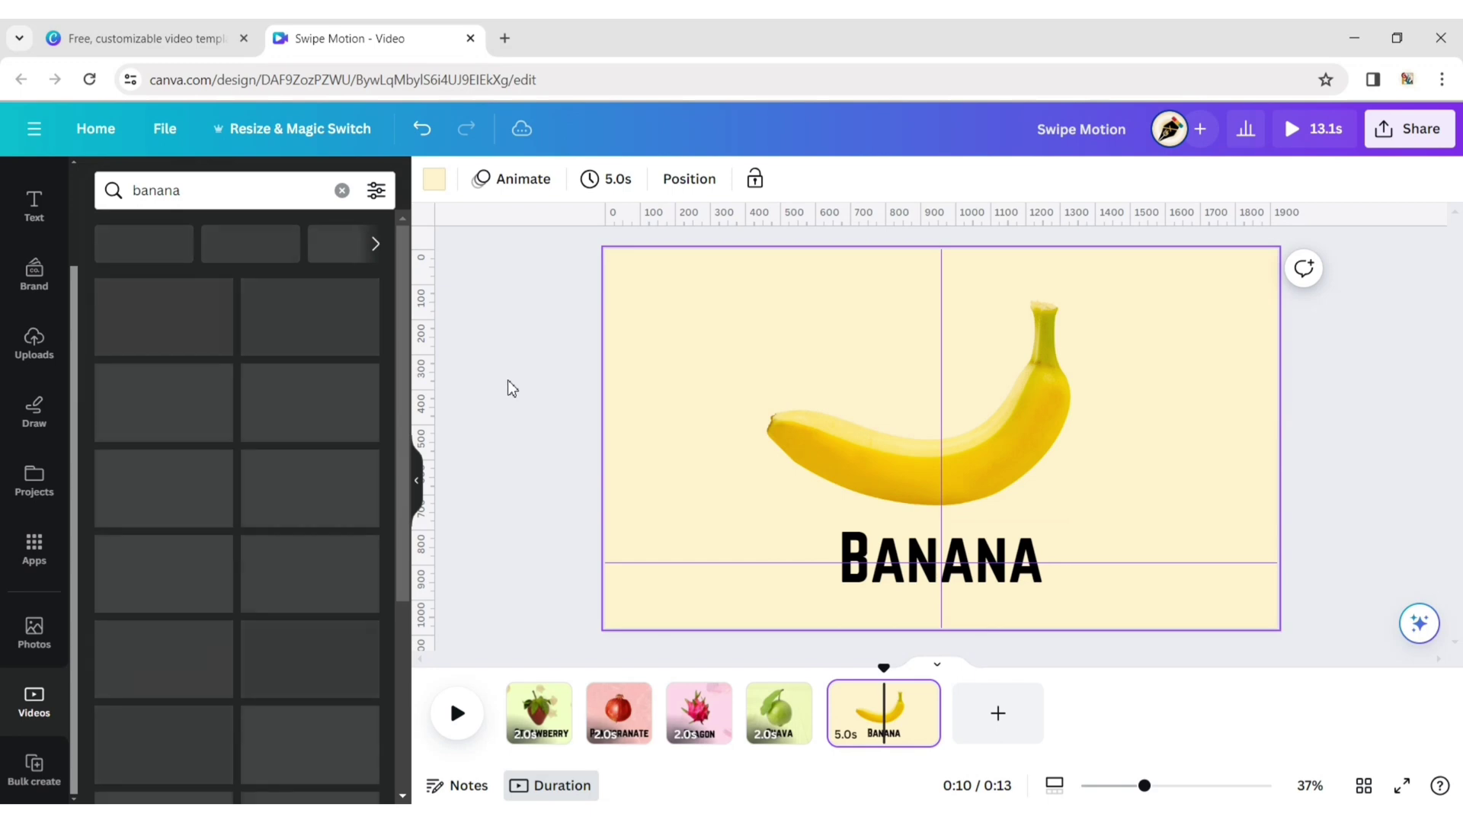
{"action": "left_click", "coordinate": [479, 395]}
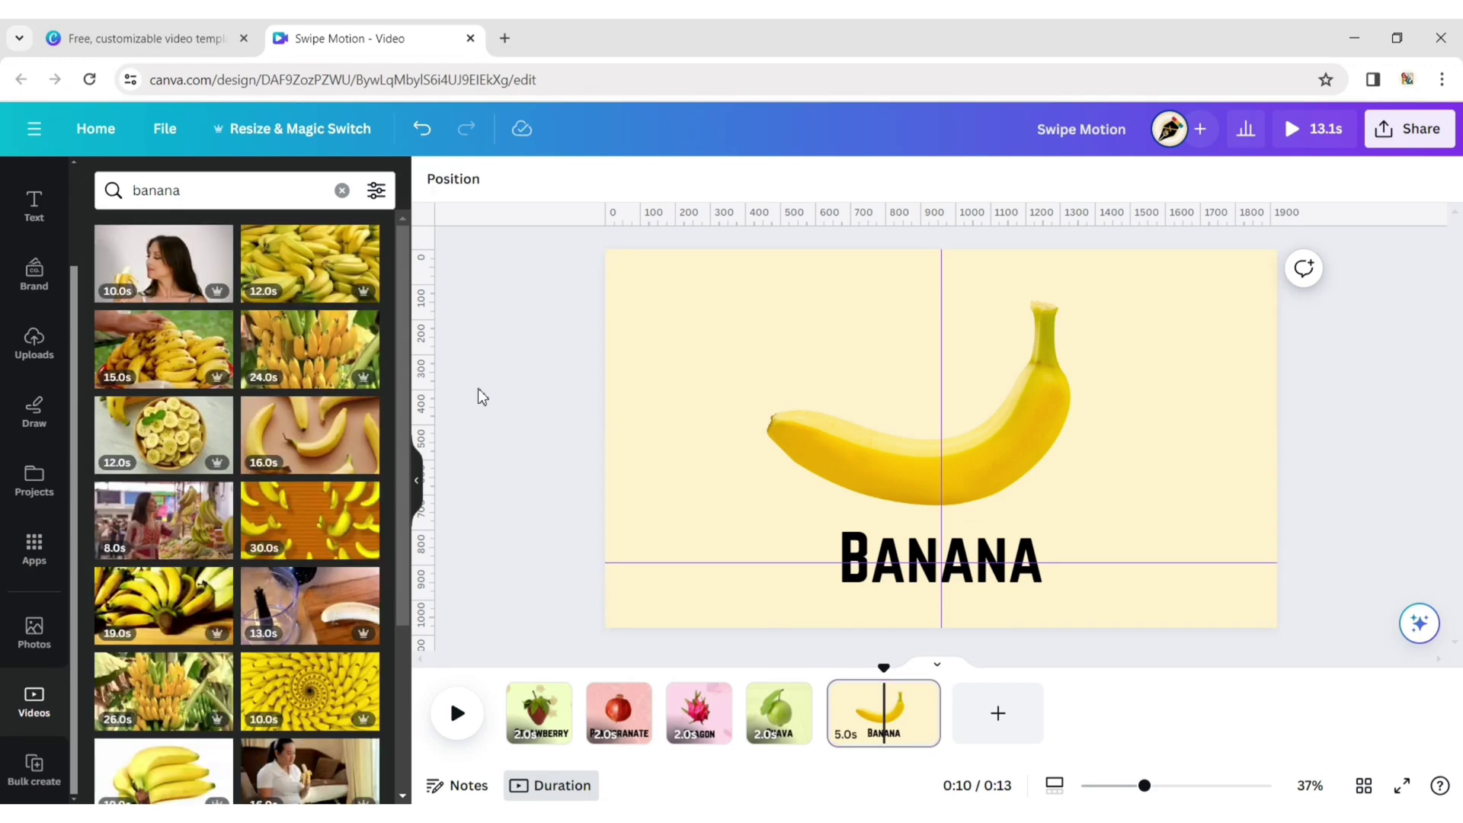
{"action": "left_click", "coordinate": [324, 699]}
{"action": "left_click", "coordinate": [417, 480]}
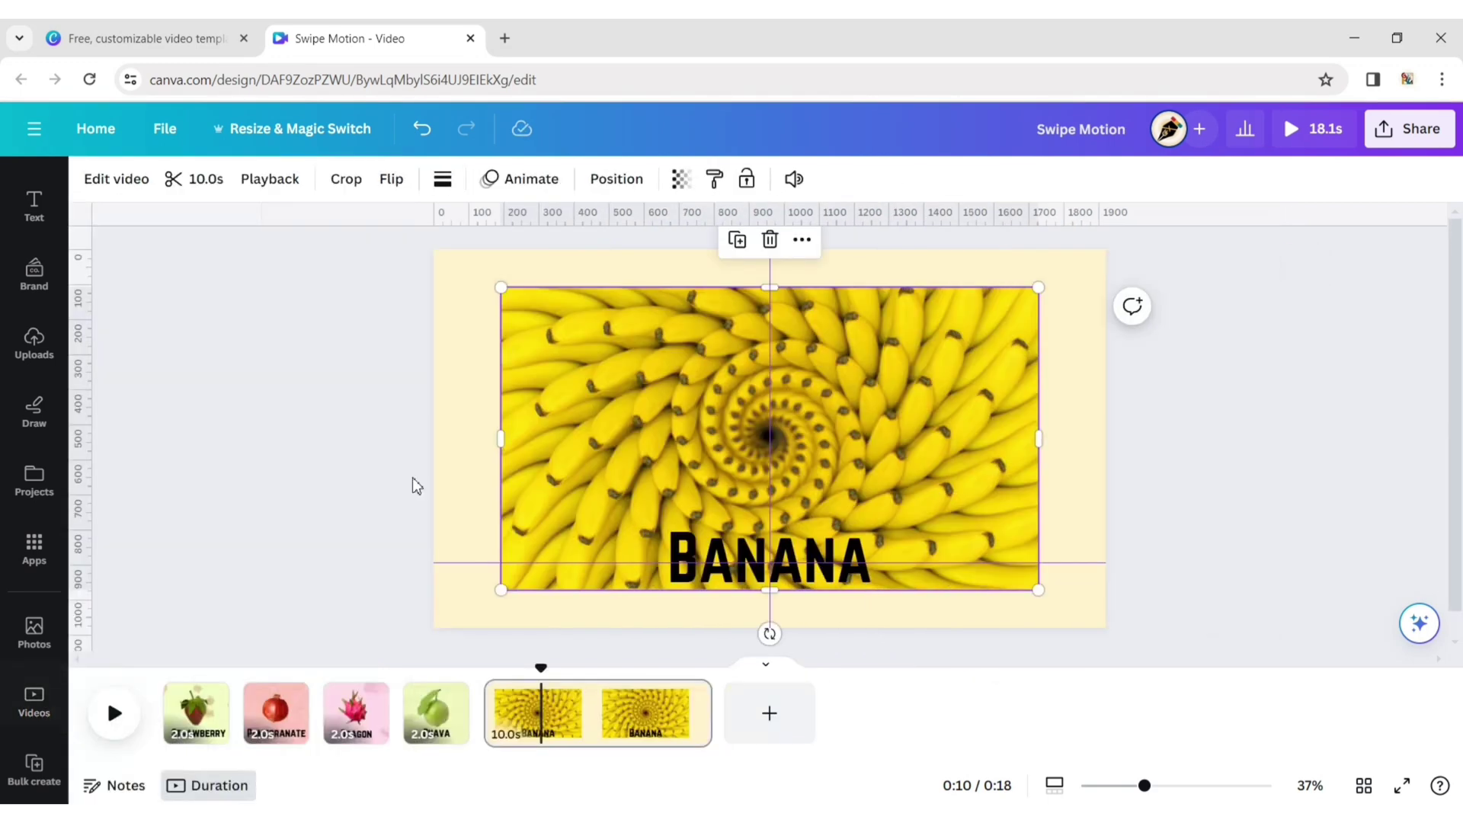
{"action": "left_click", "coordinate": [802, 240]}
{"action": "left_click", "coordinate": [913, 710]}
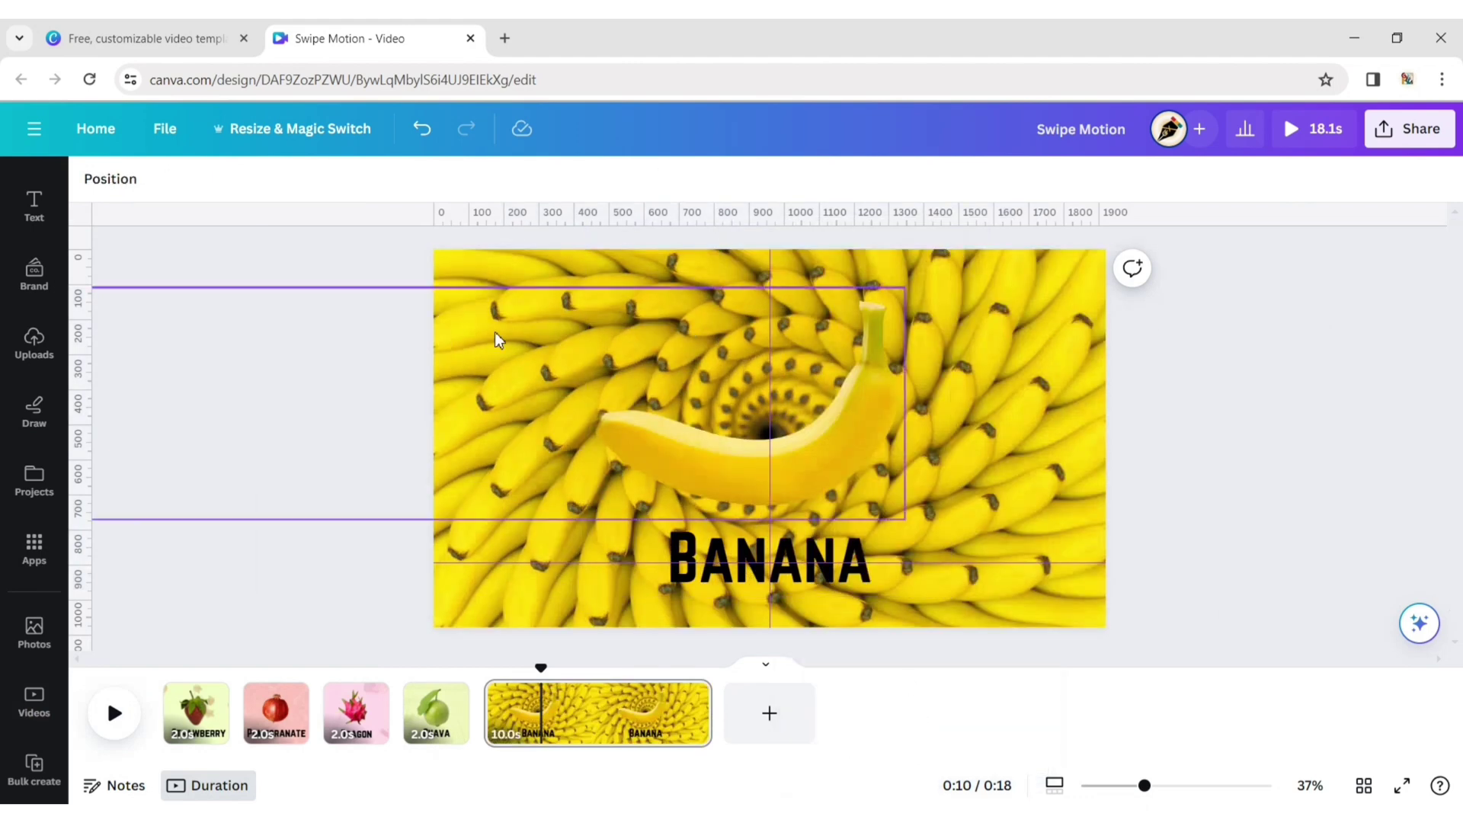
Set the banana background video's transparency to 17 and shorten the Banana page to 2.0 s.
{"action": "left_click", "coordinate": [681, 178]}
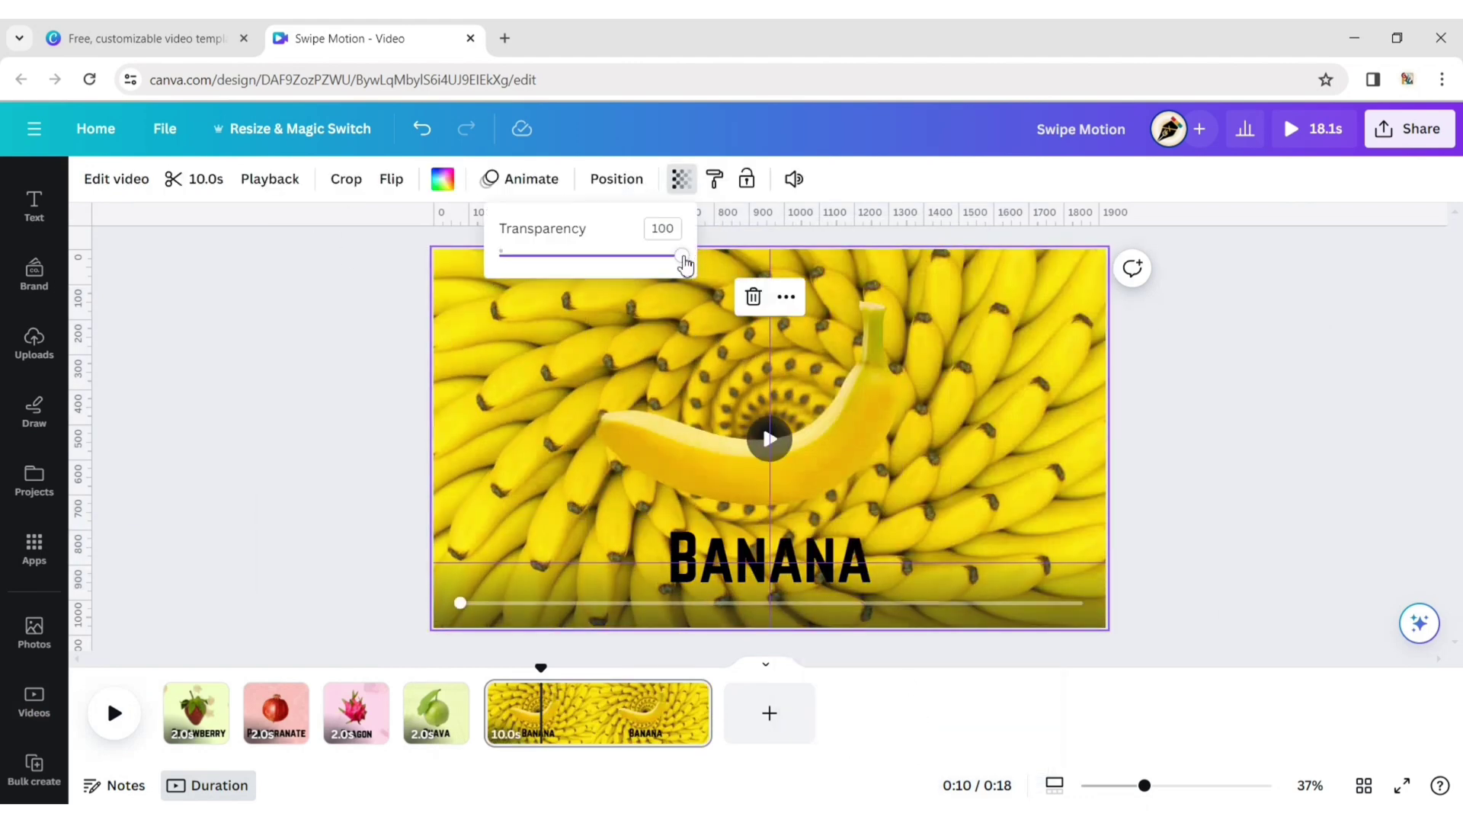
{"action": "left_click_drag", "start_coordinate": [680, 256], "coordinate": [534, 282]}
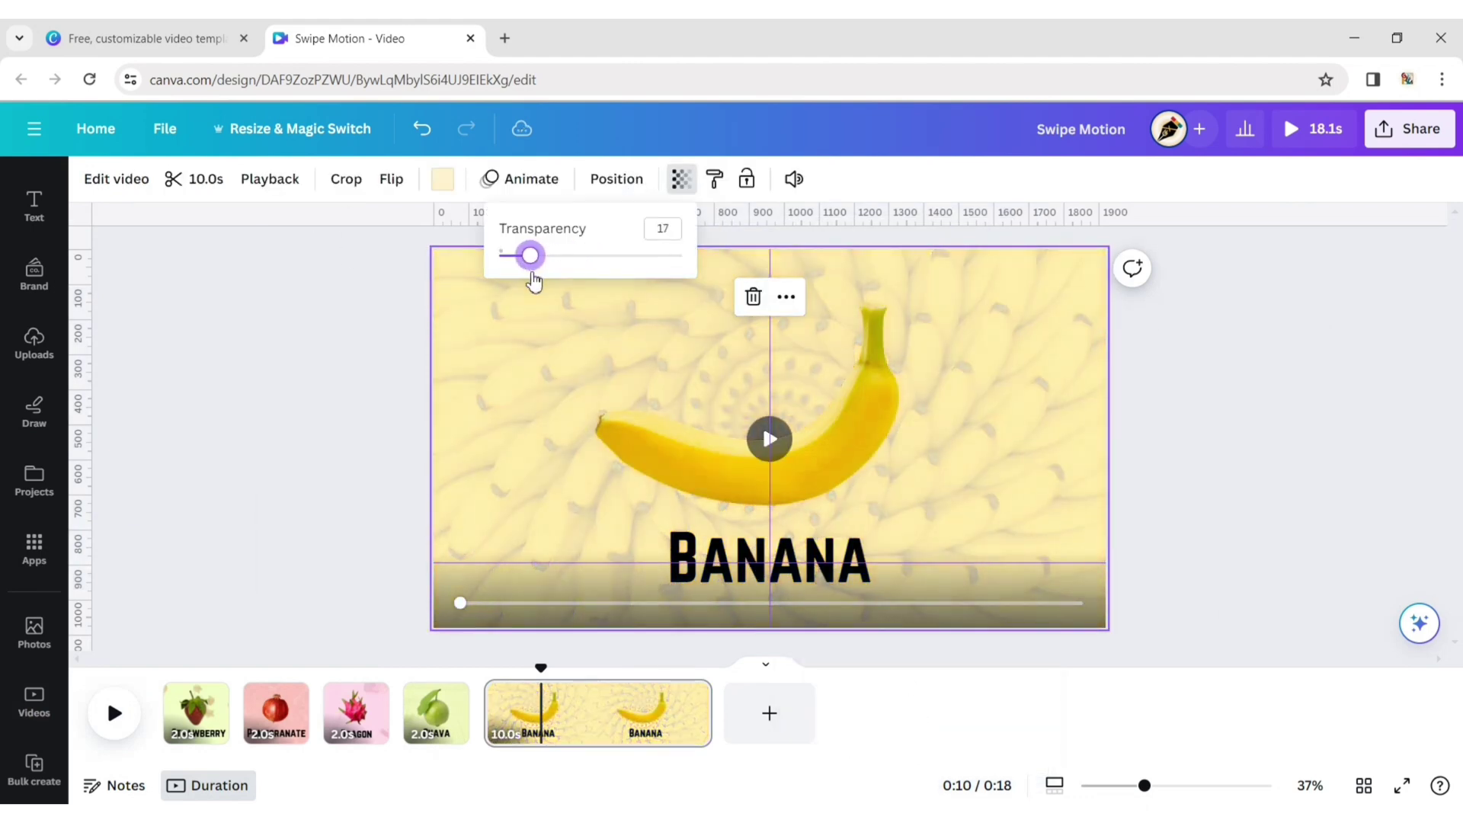
{"action": "left_click", "coordinate": [1056, 372]}
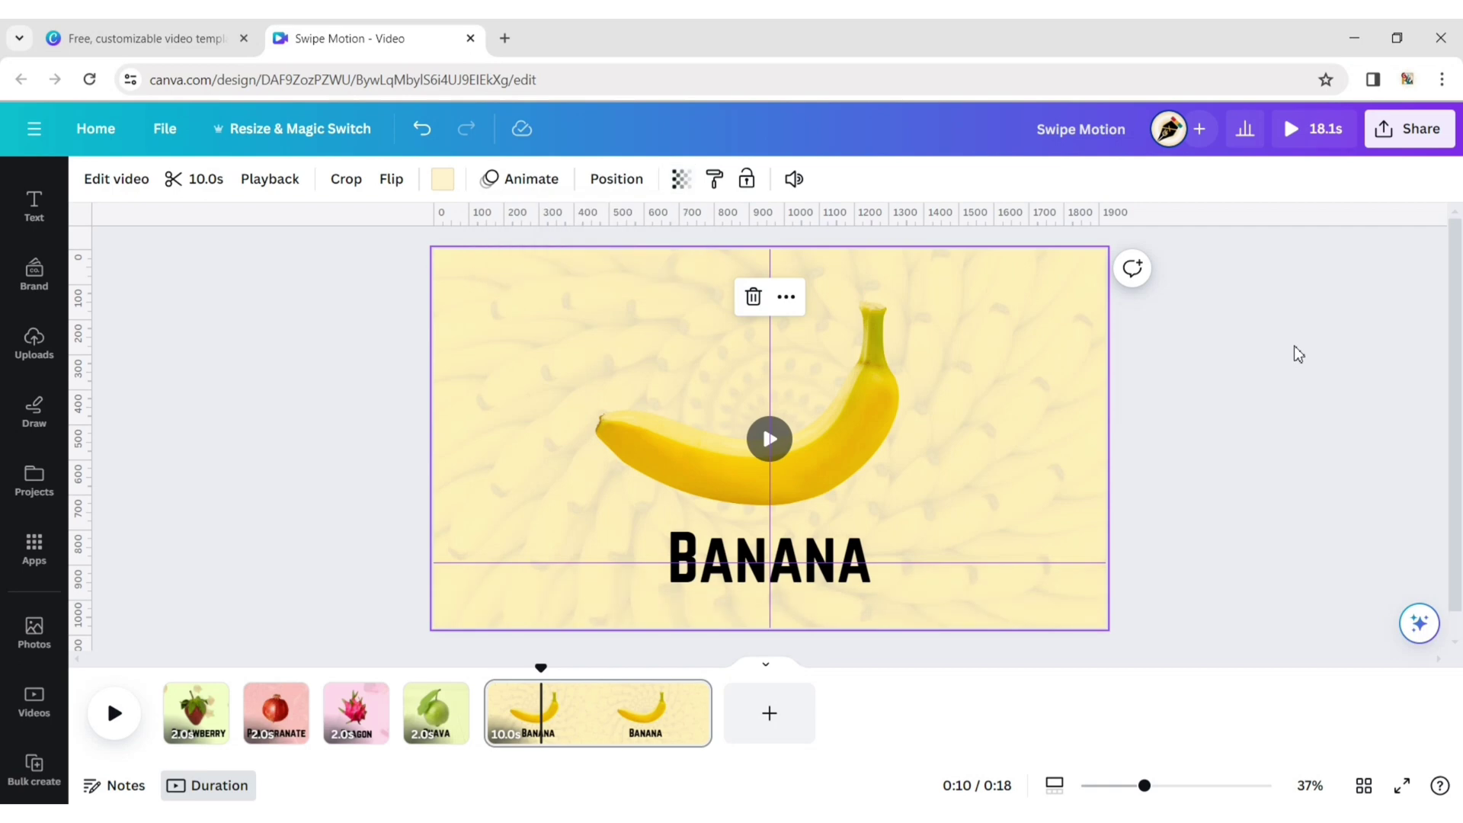
{"action": "left_click", "coordinate": [1254, 372]}
{"action": "left_click", "coordinate": [692, 712]}
{"action": "left_click_drag", "start_coordinate": [711, 713], "coordinate": [524, 751]}
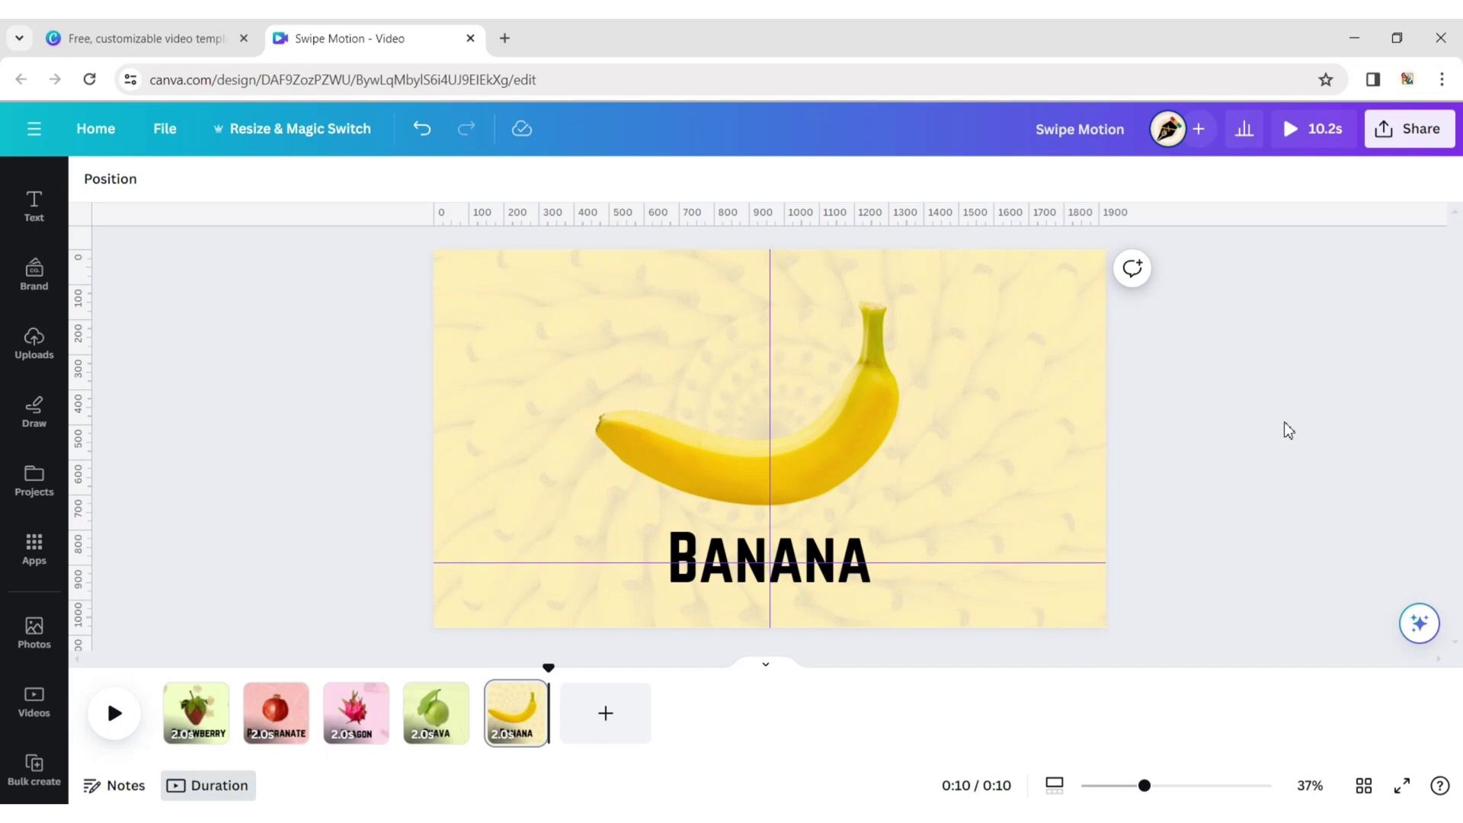
Add a Match & Move transition after the Strawberry page and apply it between all pages.
{"action": "left_click", "coordinate": [210, 739]}
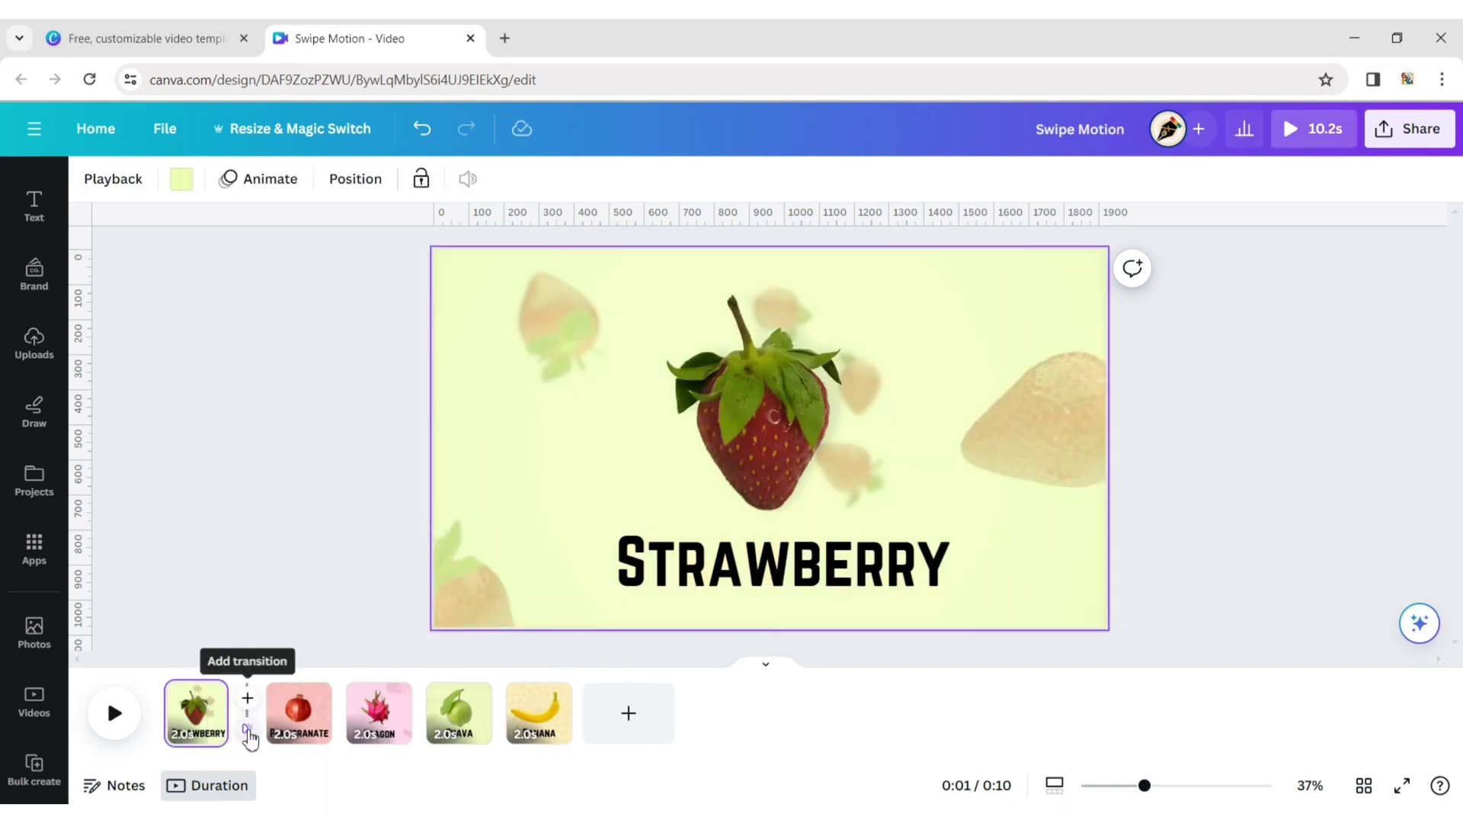
{"action": "left_click", "coordinate": [248, 733]}
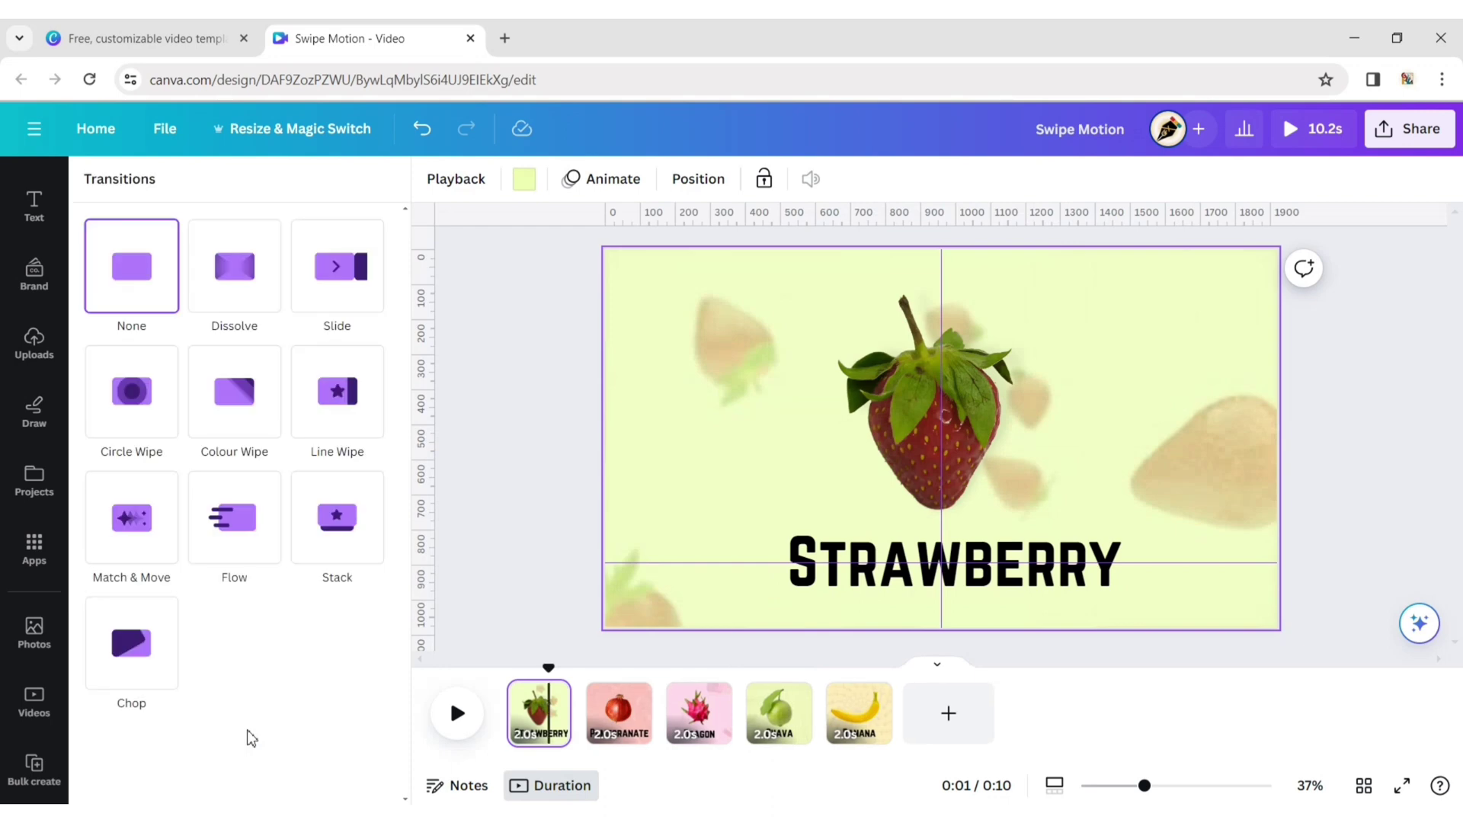
{"action": "left_click", "coordinate": [105, 542]}
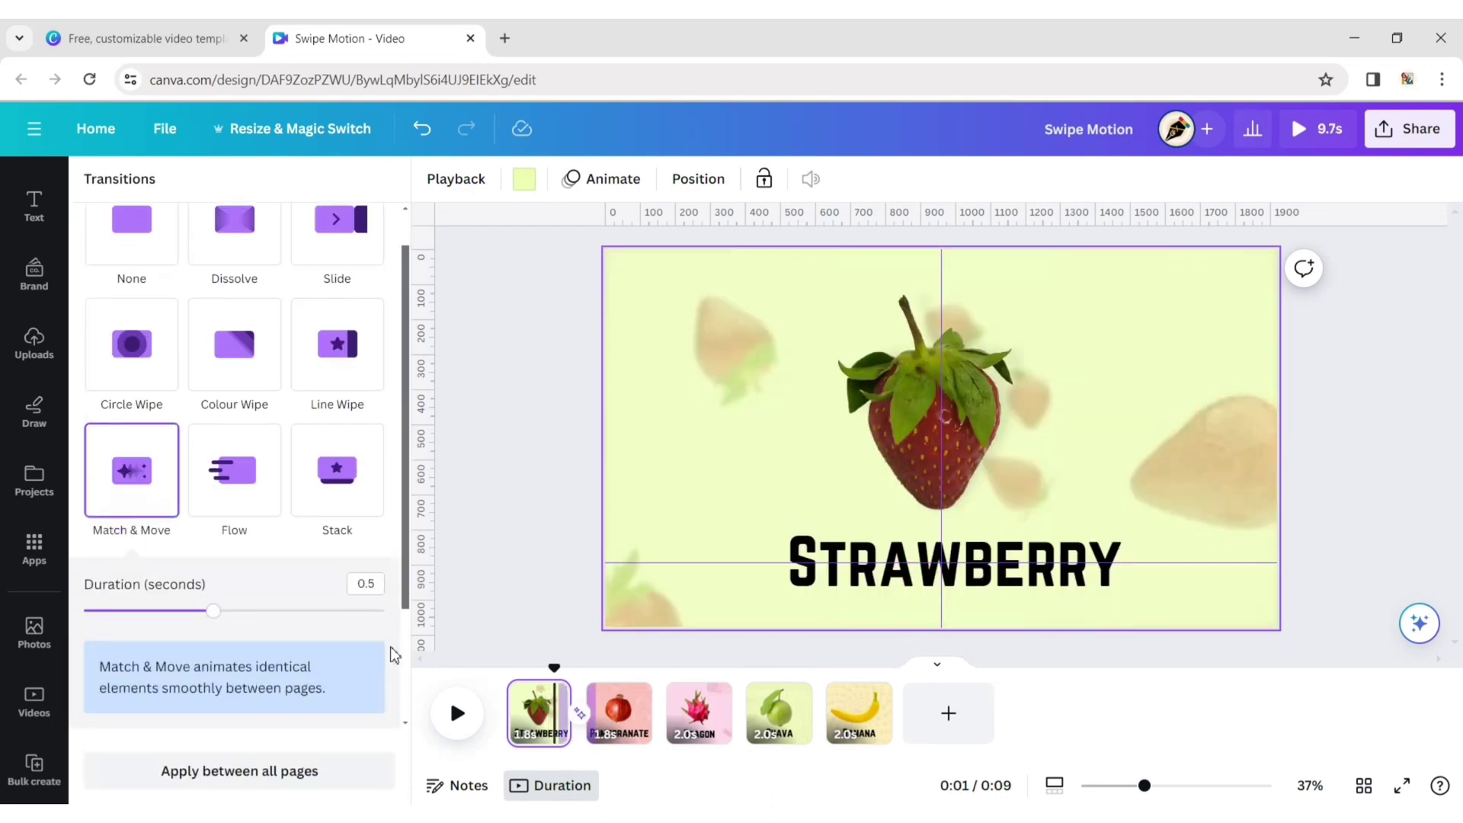
{"action": "scroll", "coordinate": [236, 696], "scroll_direction": "down", "scroll_amount": 3}
{"action": "left_click", "coordinate": [219, 779]}
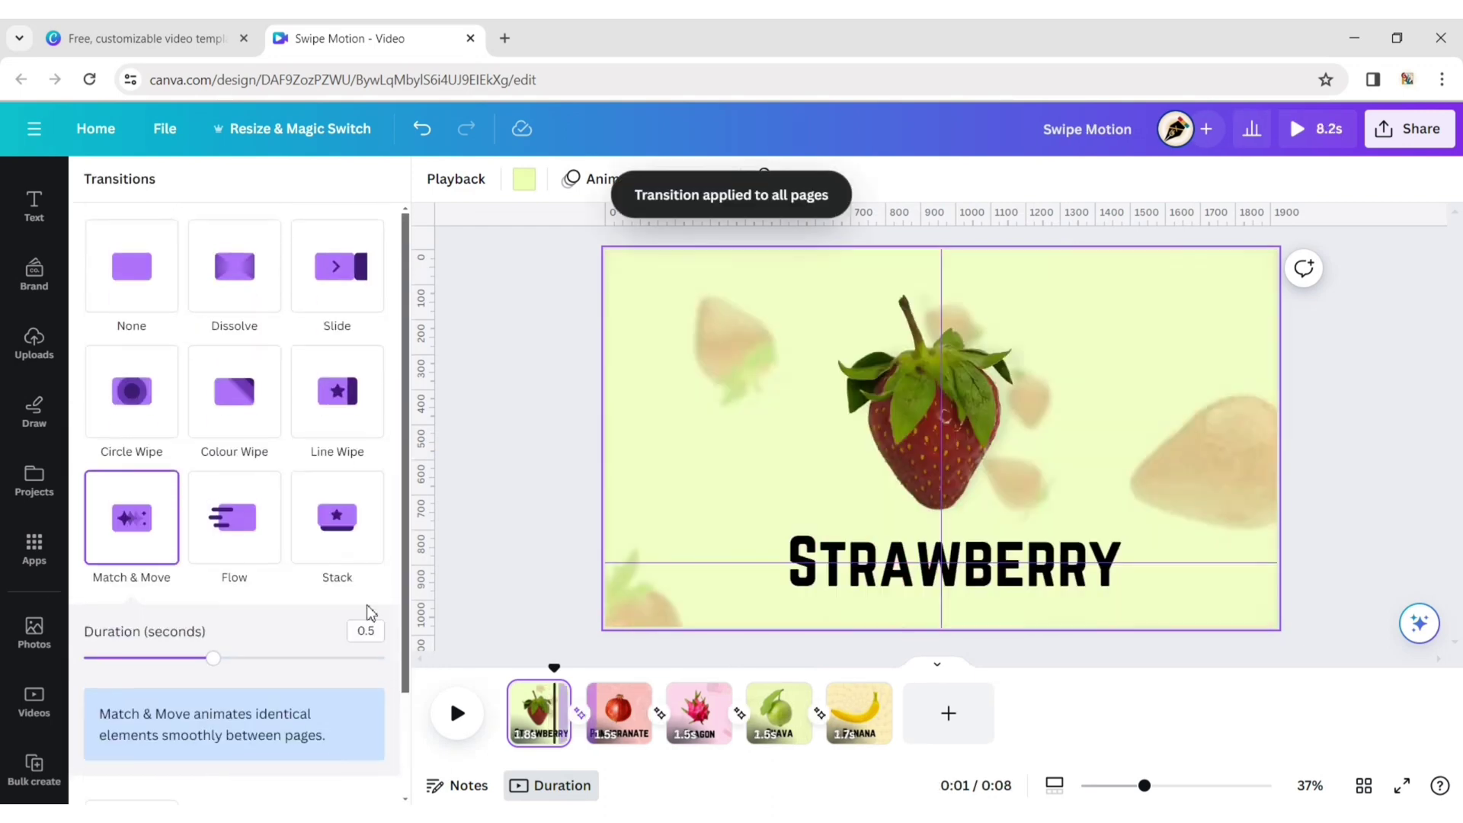
{"action": "left_click", "coordinate": [514, 415]}
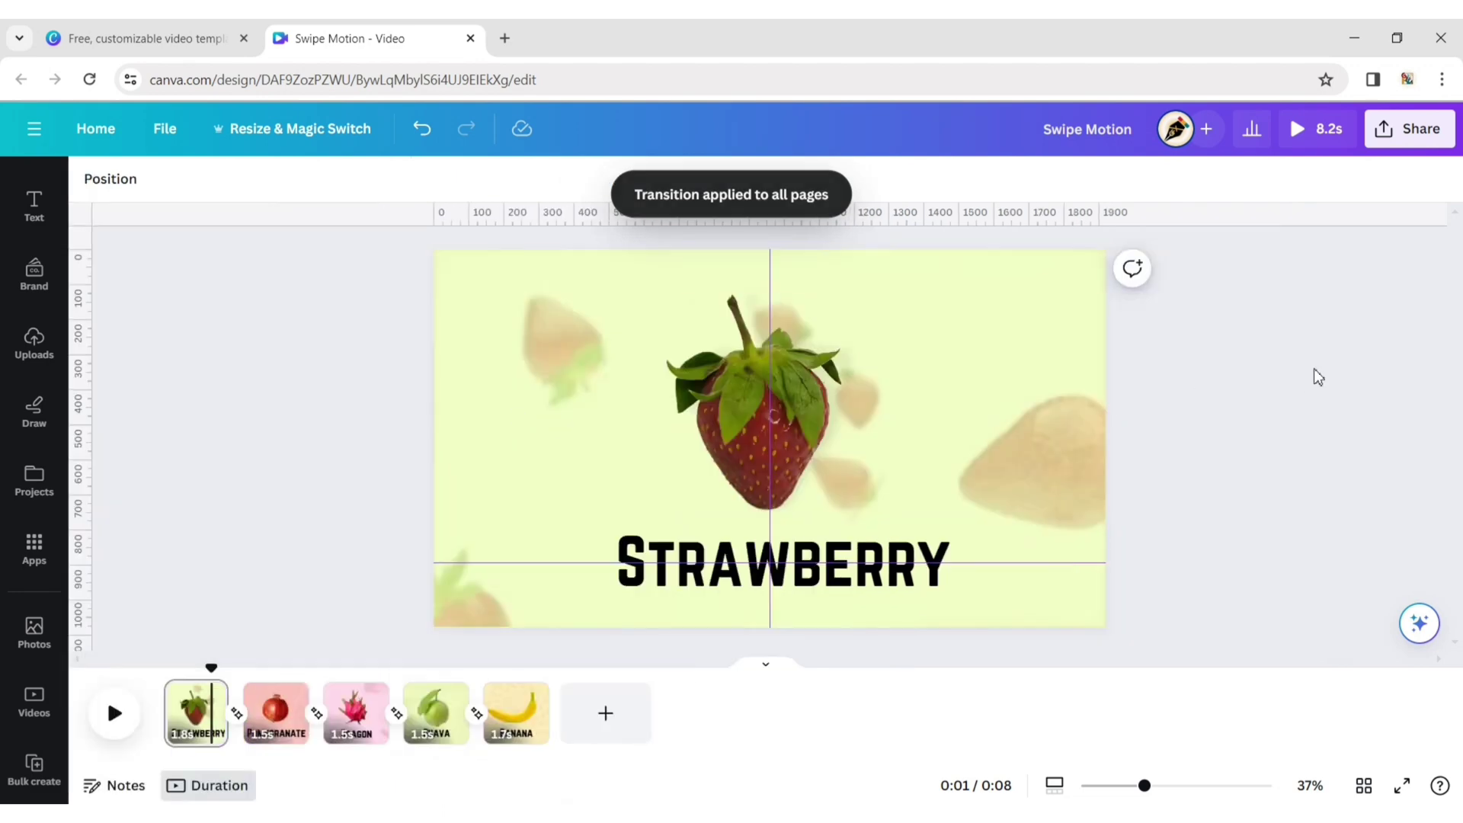